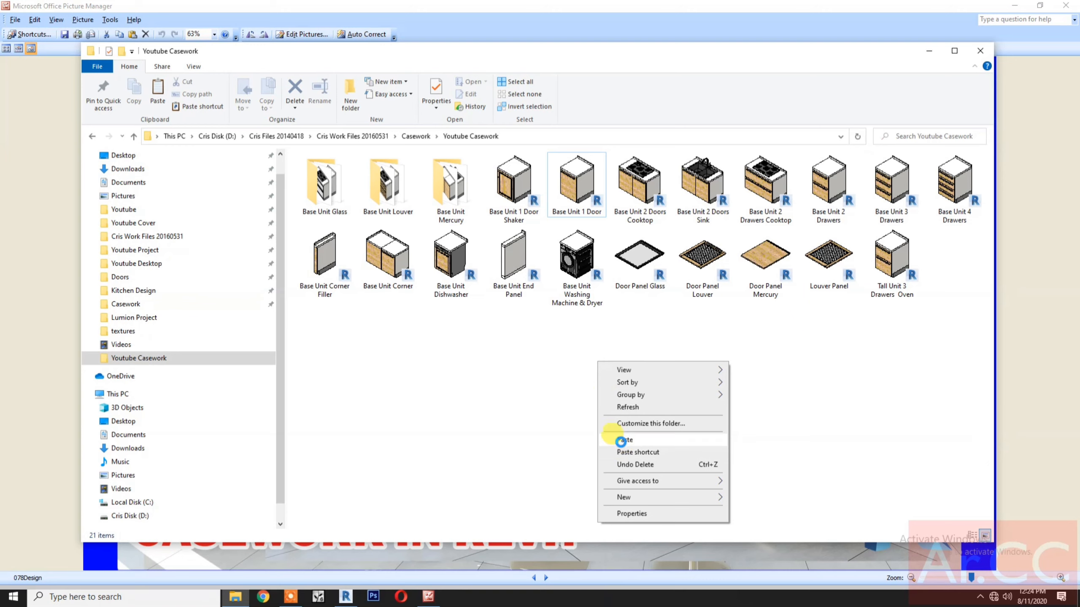
- Paste a copy of the Base Unit 1 Door family file and rename it Base Unit 1 Door - Louver
click(625, 439)
click(510, 212)
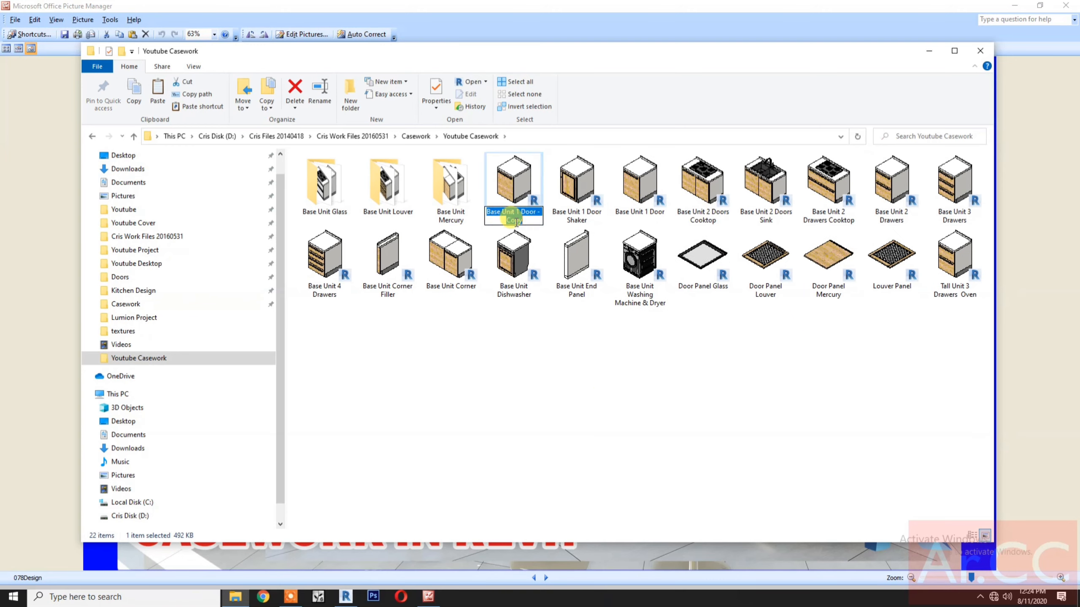
click(523, 219)
key(BackSpace)
key(BackSpace)
key(BackSpace)
key(BackSpace)
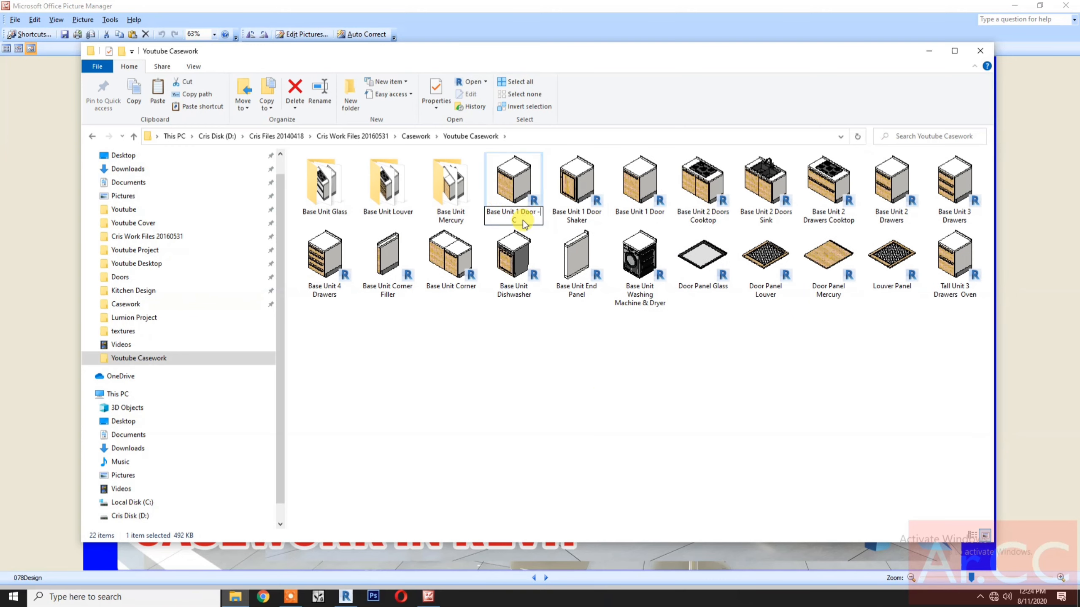
text(Louver)
click(482, 314)
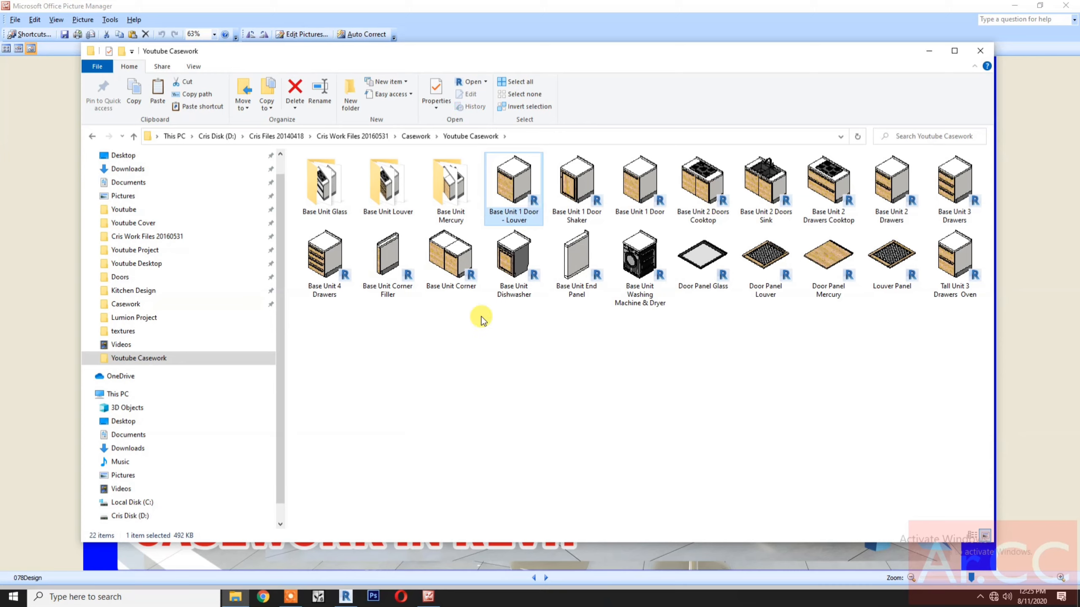
- Open the Base Unit 1 Door - Louver family in Revit and turn its 3D view to an isometric angle
click(512, 197)
key(alt+Tab)
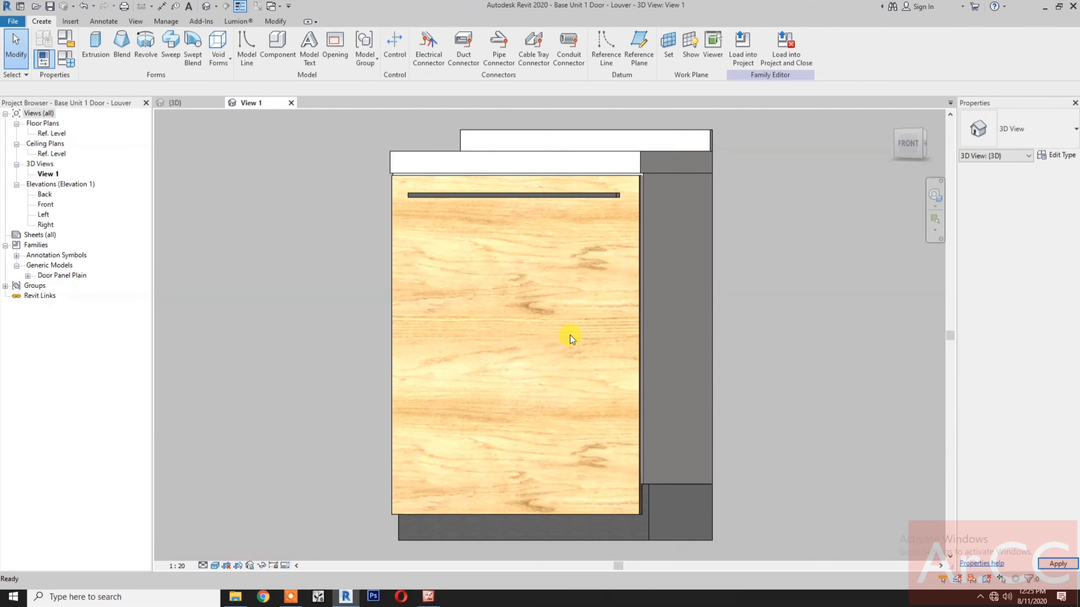
click(920, 130)
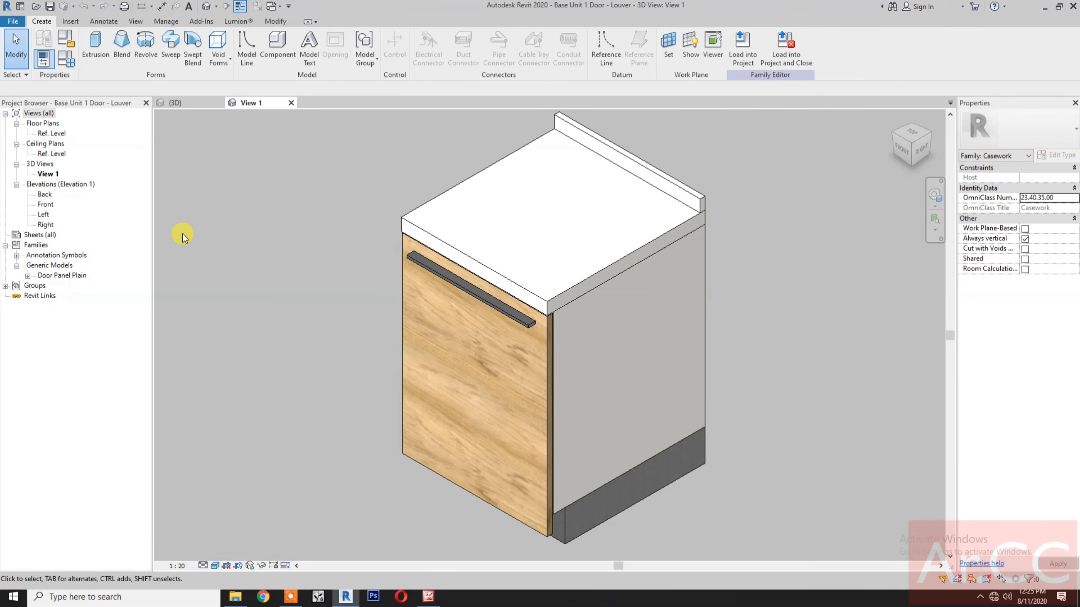
- Rename the nested Door Panel Plain family under Generic Models as Door Panel Louver
right_click(66, 276)
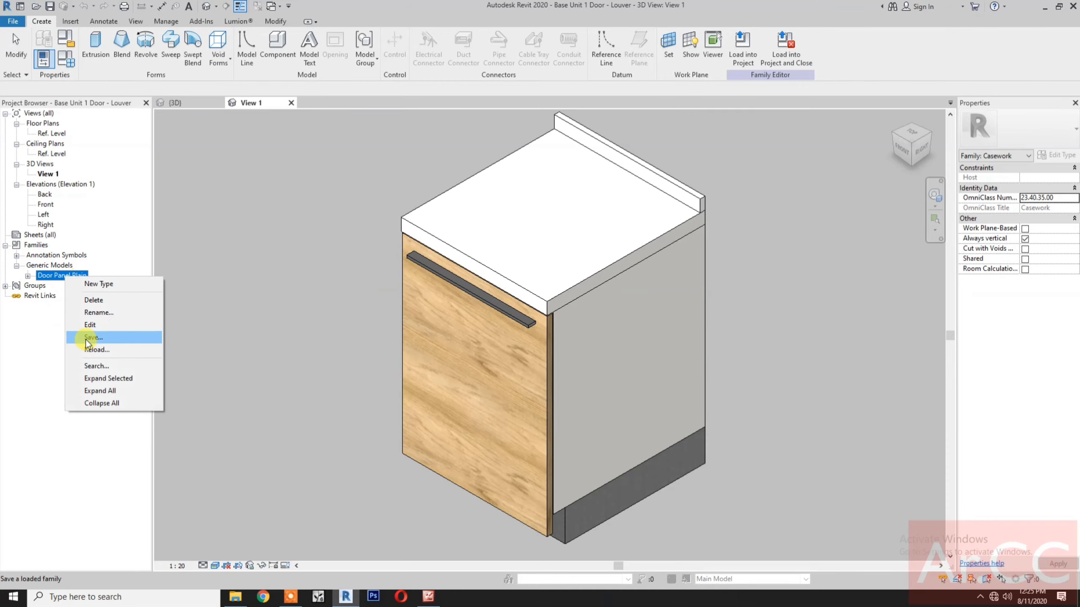
click(92, 312)
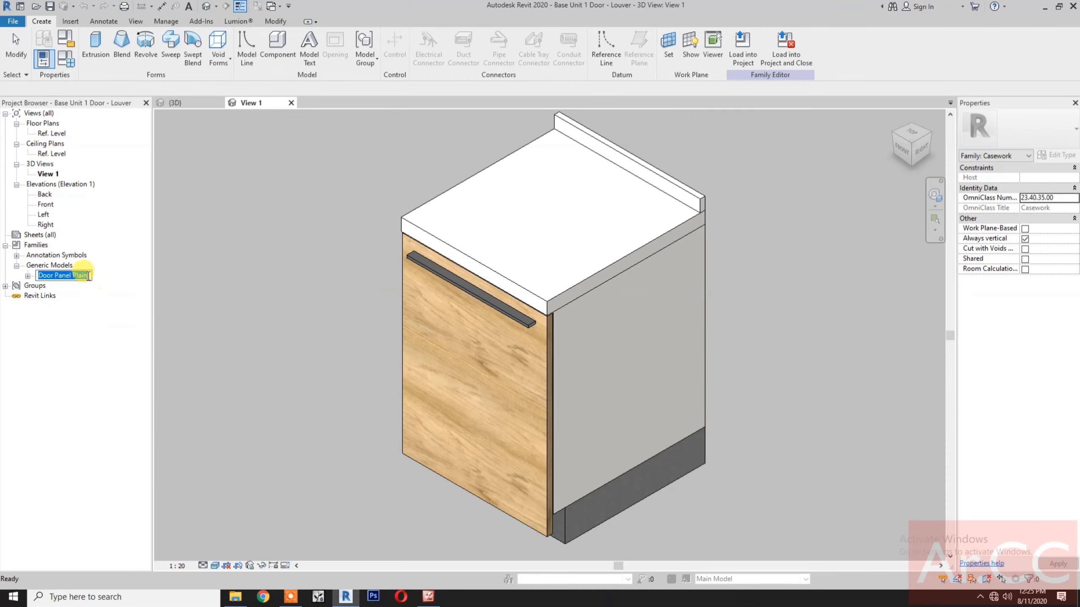
click(89, 276)
text(Louver)
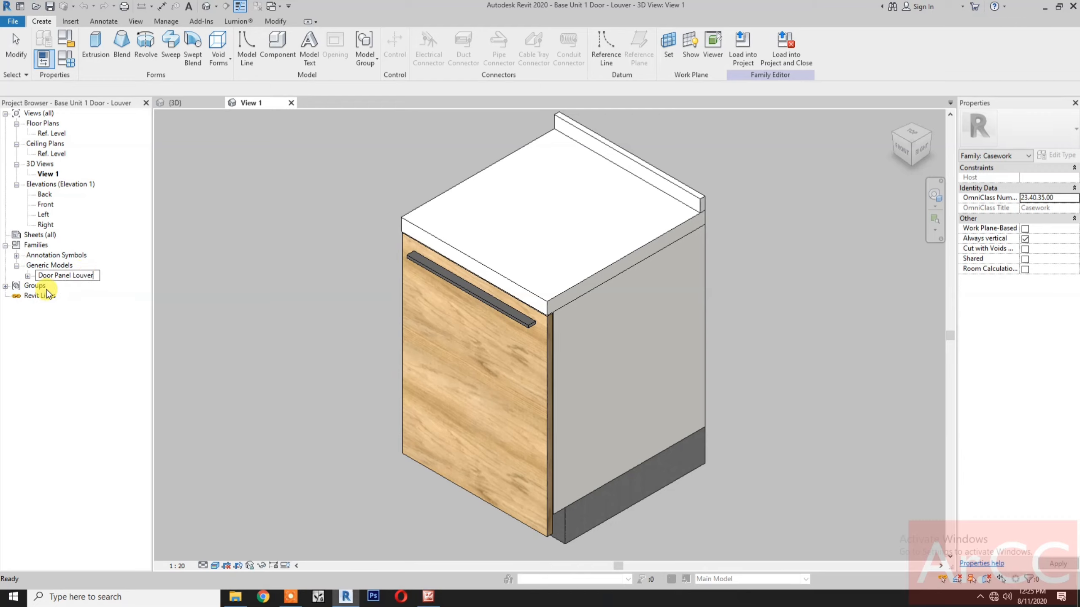
key(Return)
- Rename the Door Panel Plain type inside the Door Panel Louver family as Door Panel Louver
click(28, 275)
click(76, 286)
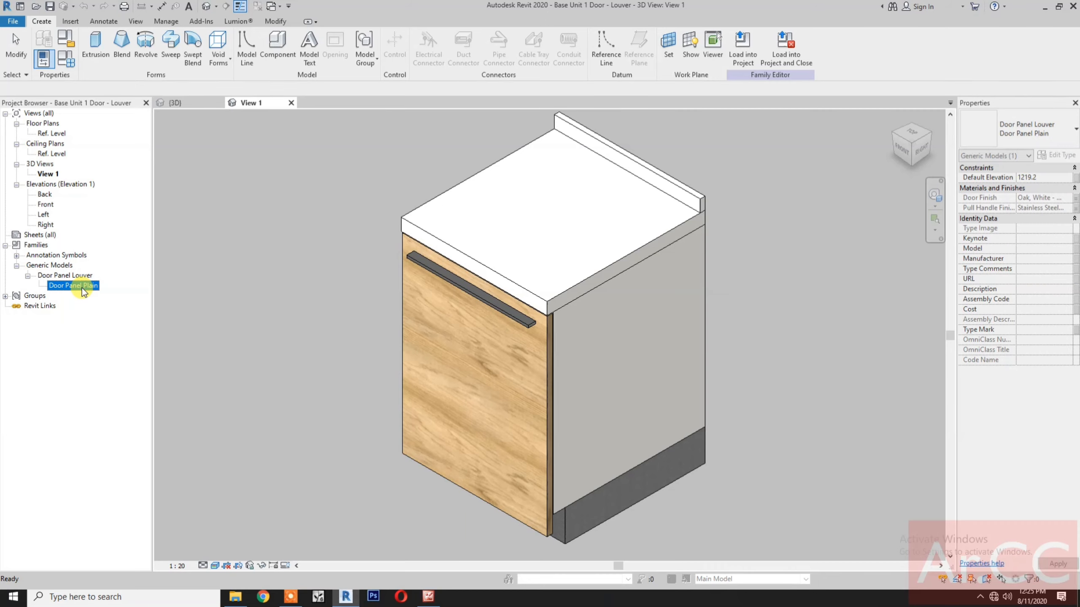
right_click(78, 287)
click(115, 333)
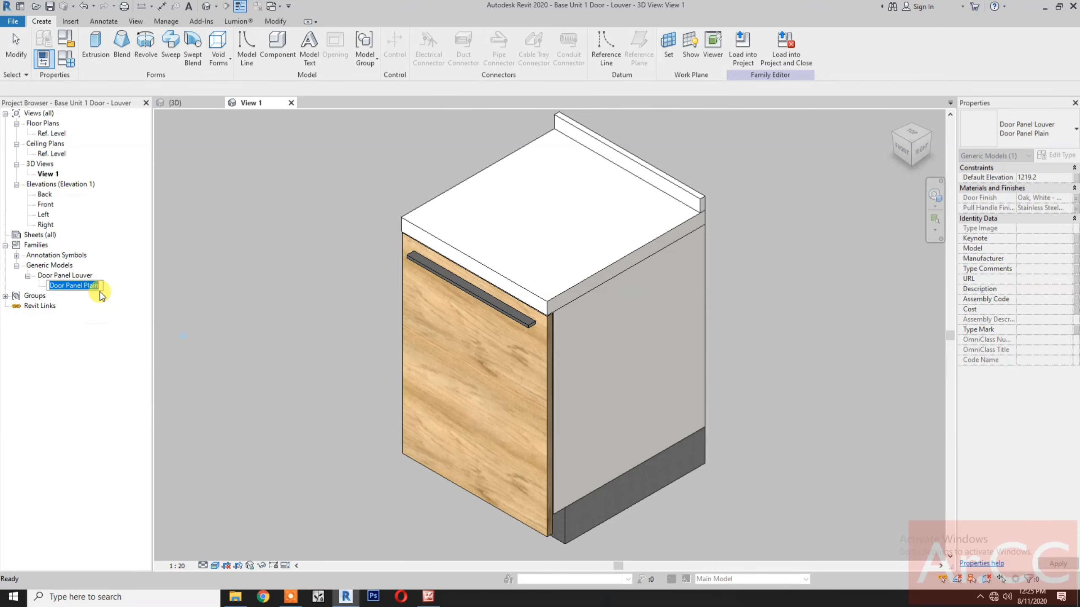
click(101, 288)
key(BackSpace)
key(BackSpace)
key(BackSpace)
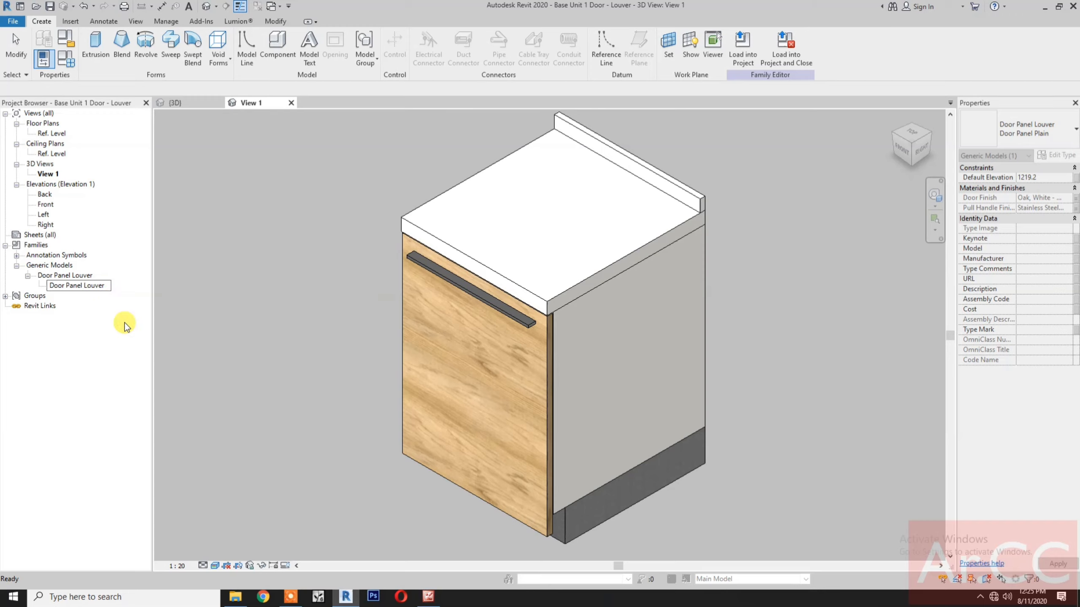
click(261, 334)
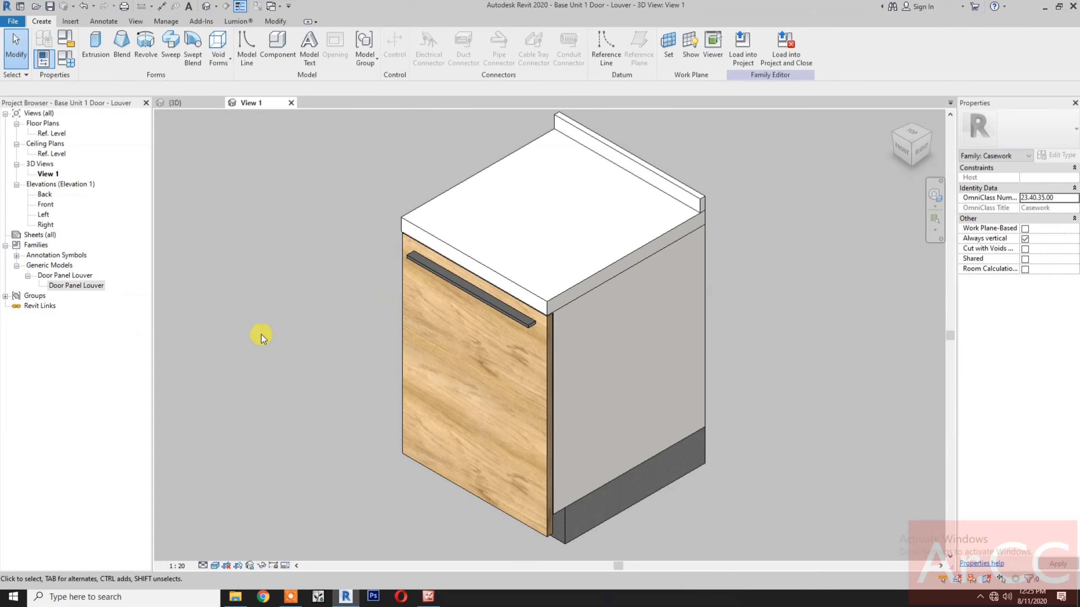
- Open the cabinet's door panel family for editing and display its Ref. Level floor plan
click(428, 260)
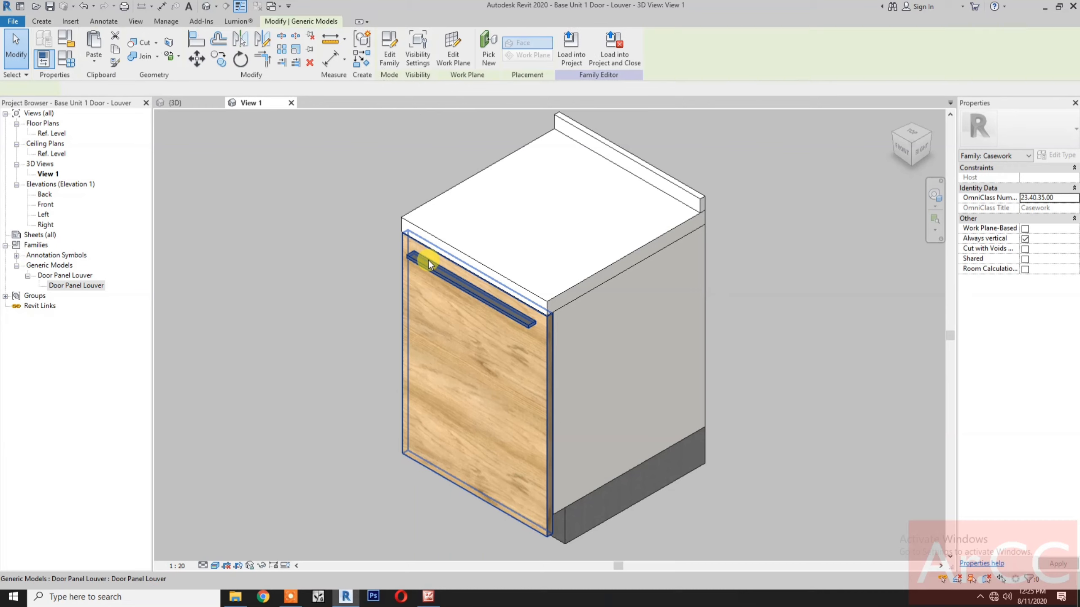
click(388, 64)
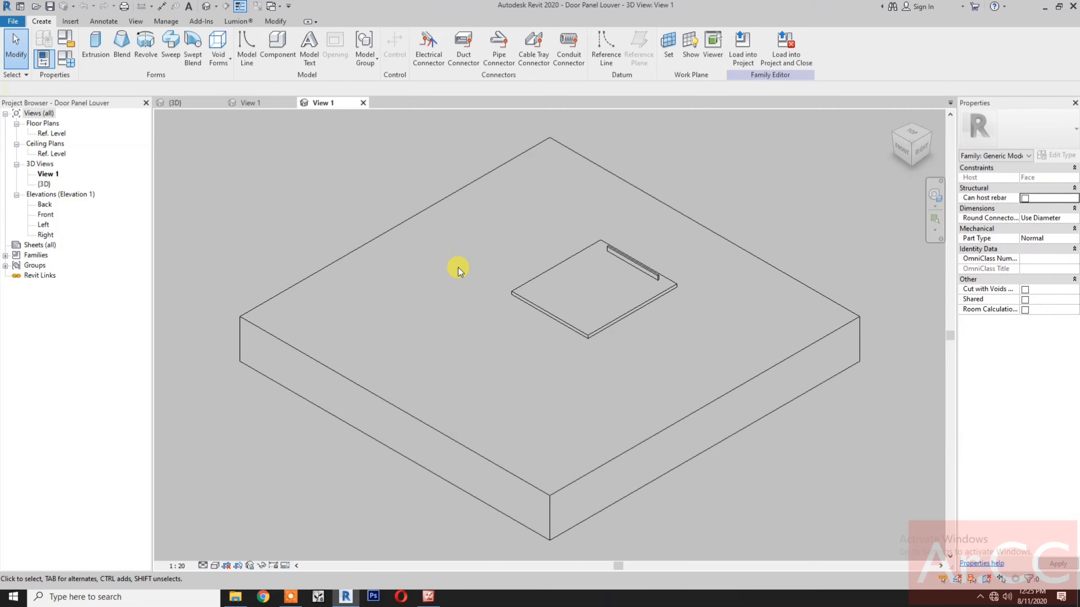
double_click(54, 133)
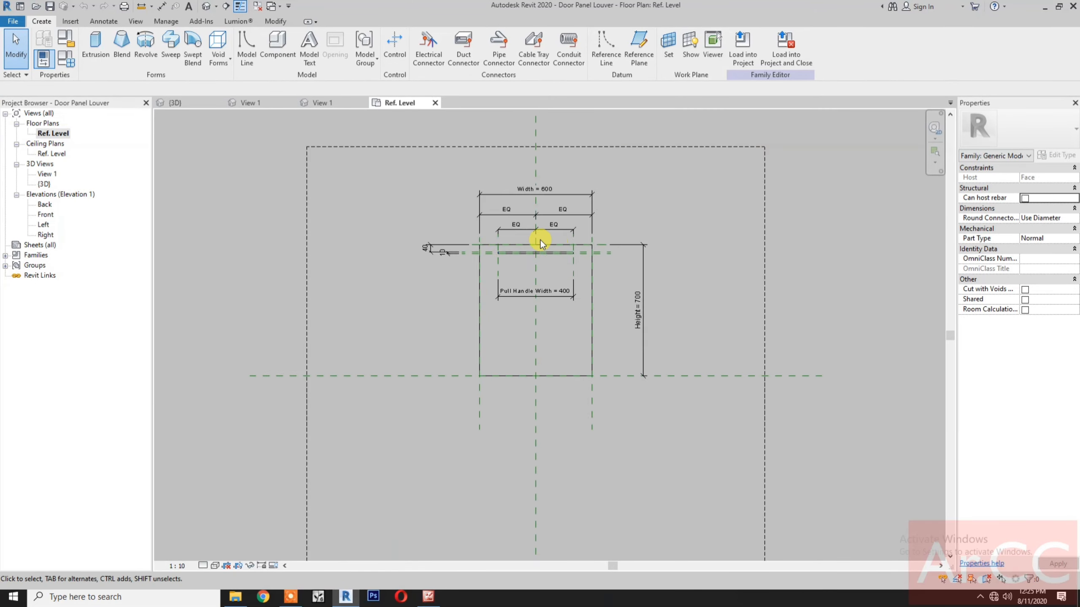
- Set the distance from the door panel's upper edge to the pull handle's upper reference plane to 20 mm
scroll(540, 243, up, 5)
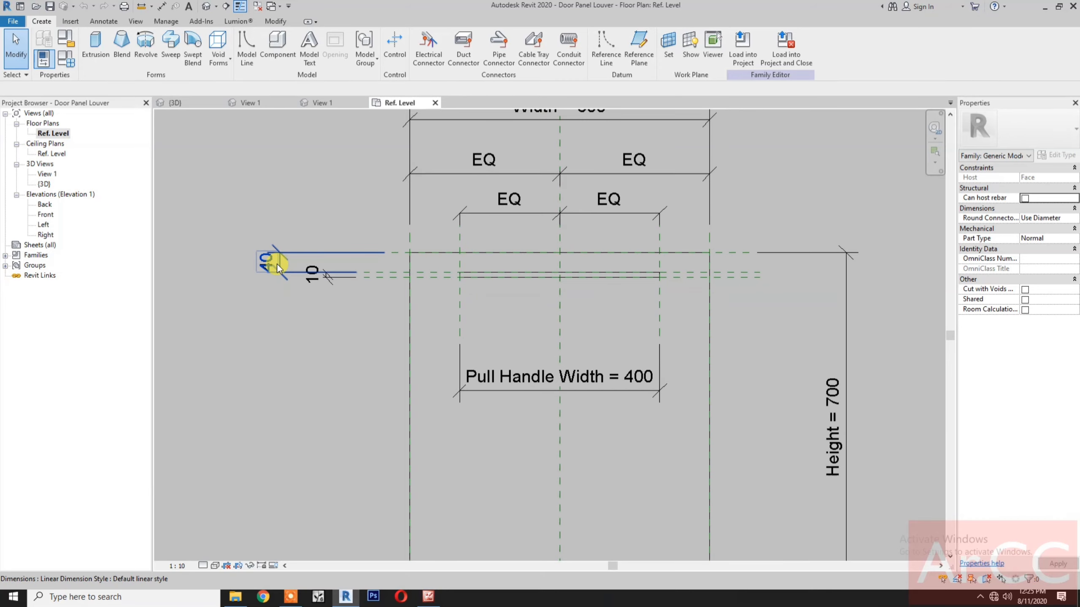
click(277, 267)
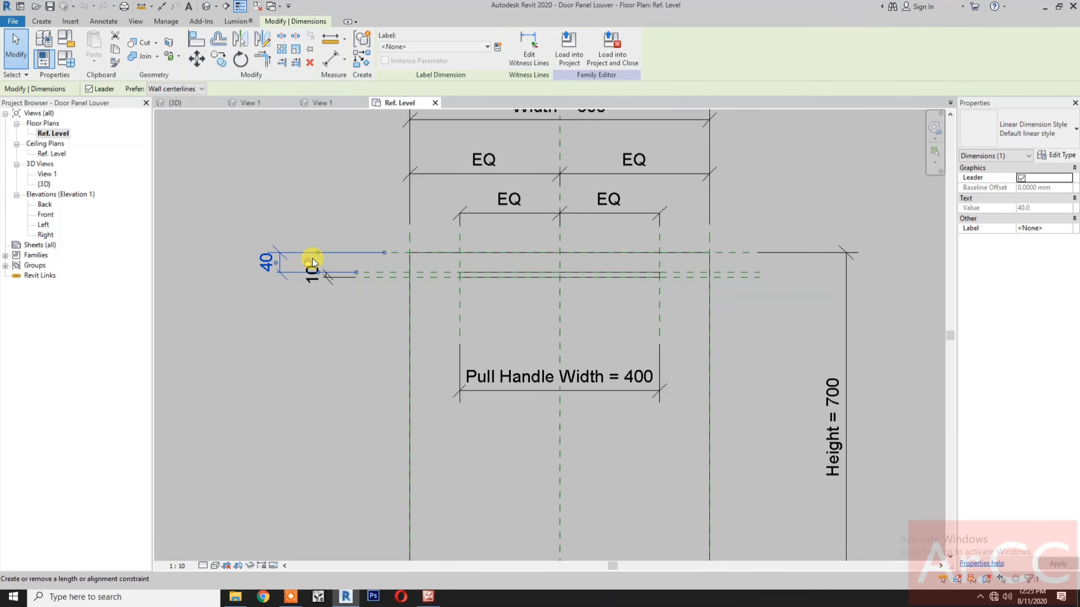
click(362, 300)
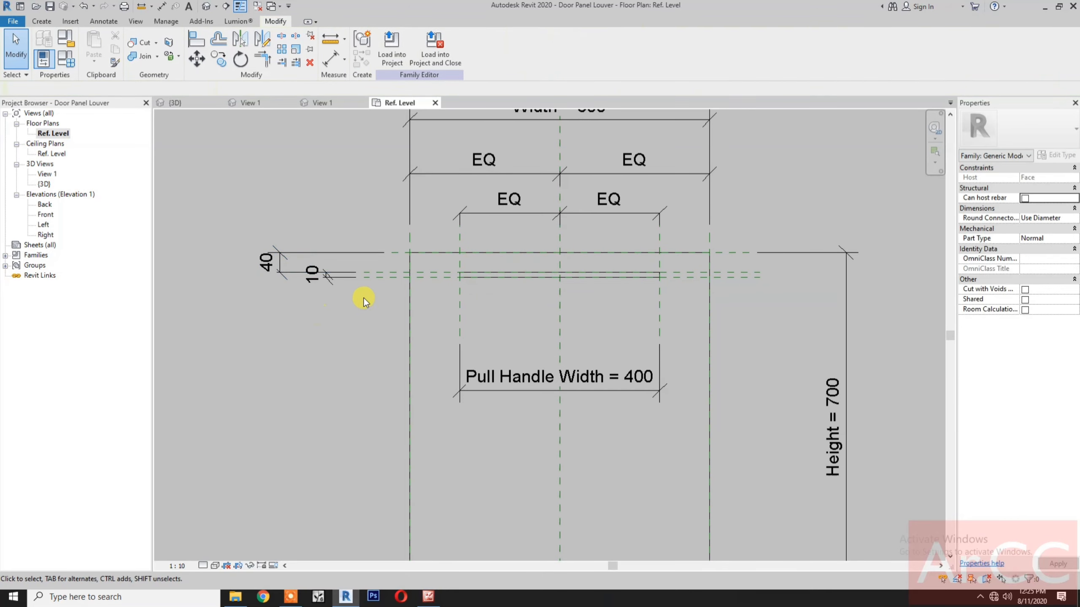
click(381, 274)
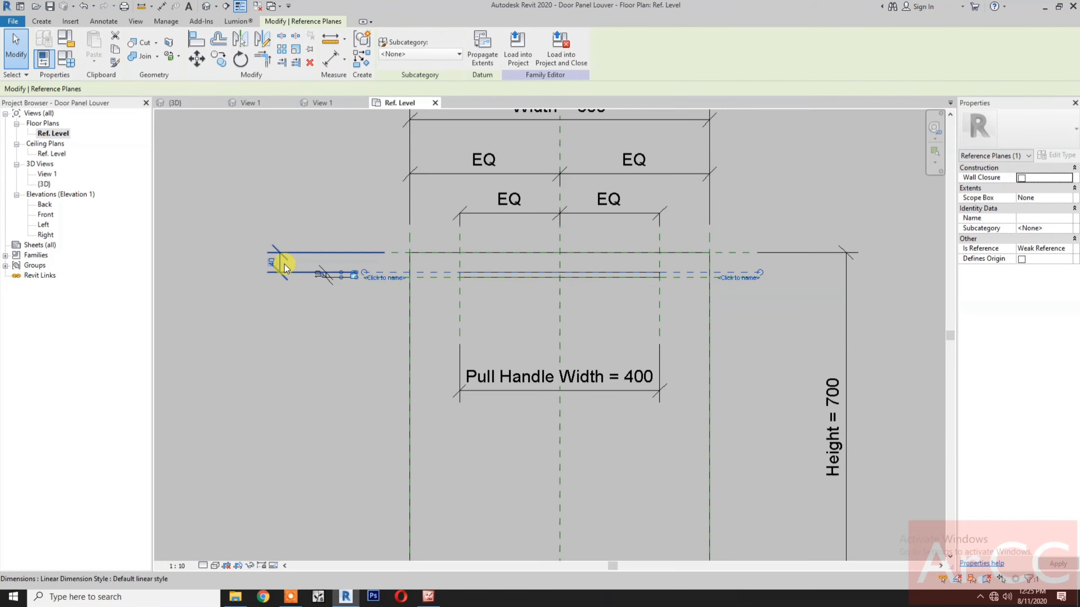
click(269, 262)
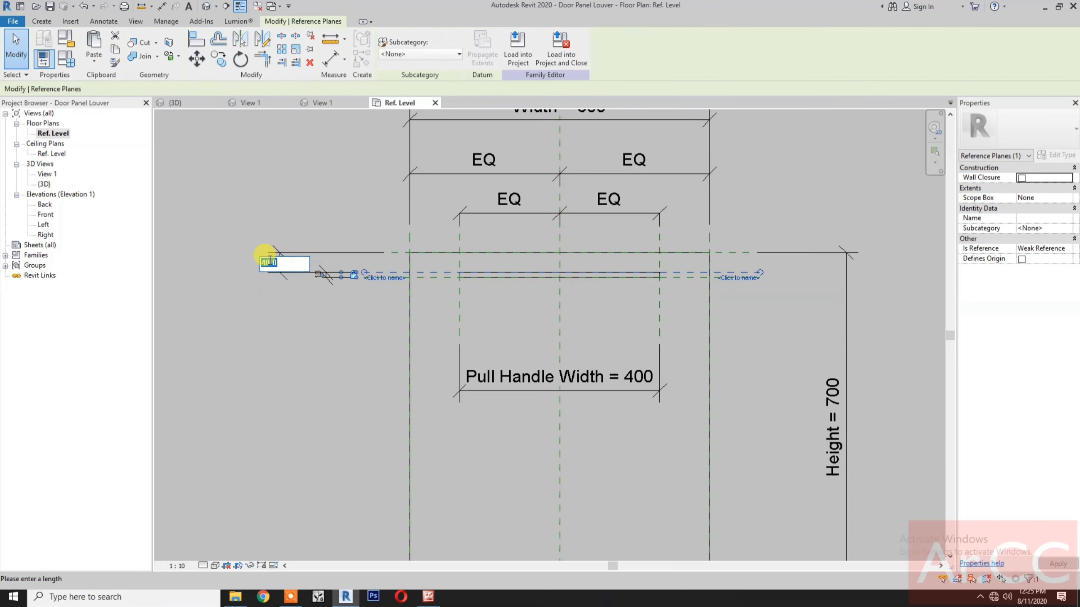
text(20)
key(Return)
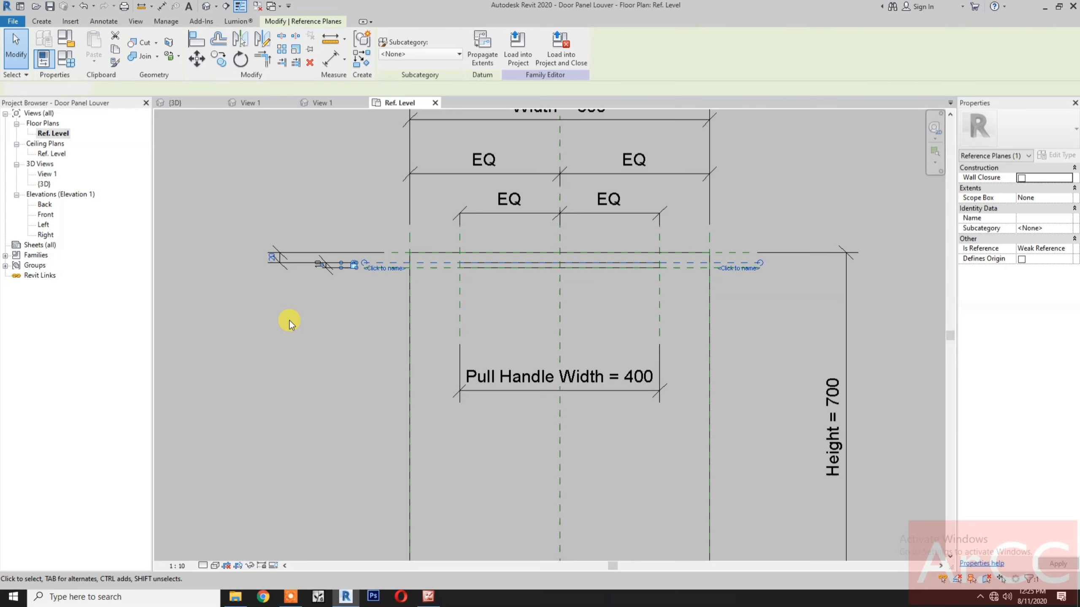
click(278, 260)
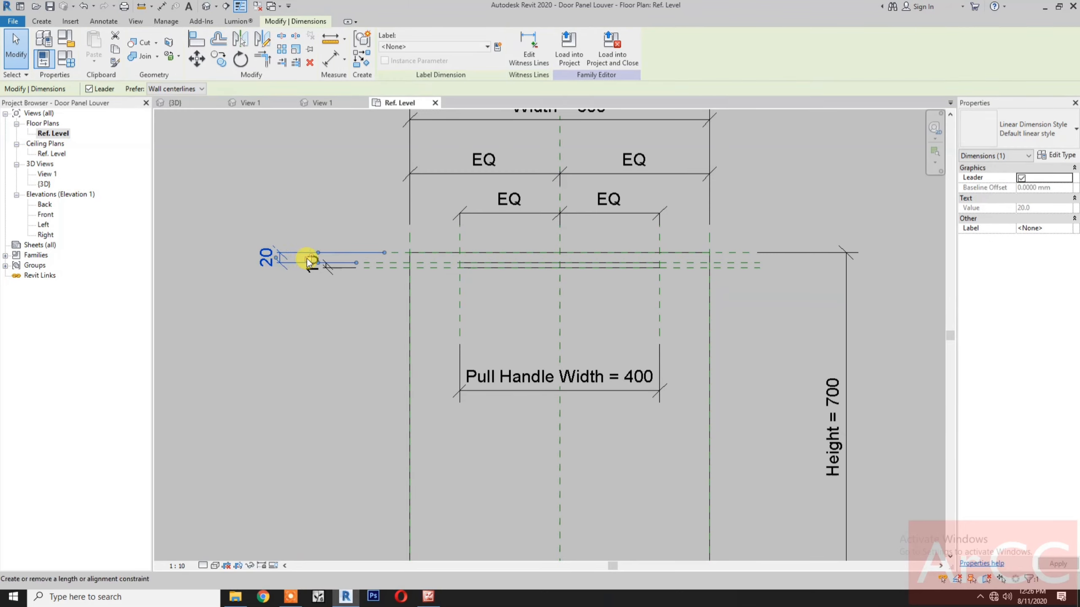
click(312, 331)
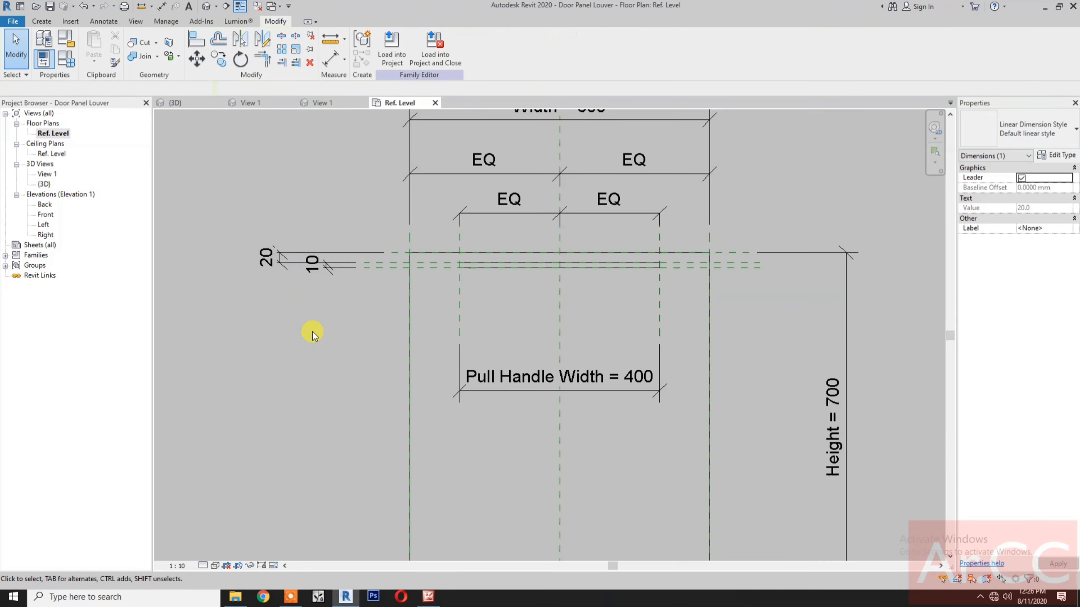
scroll(313, 331, down, 2)
middle_drag(315, 333, 356, 317)
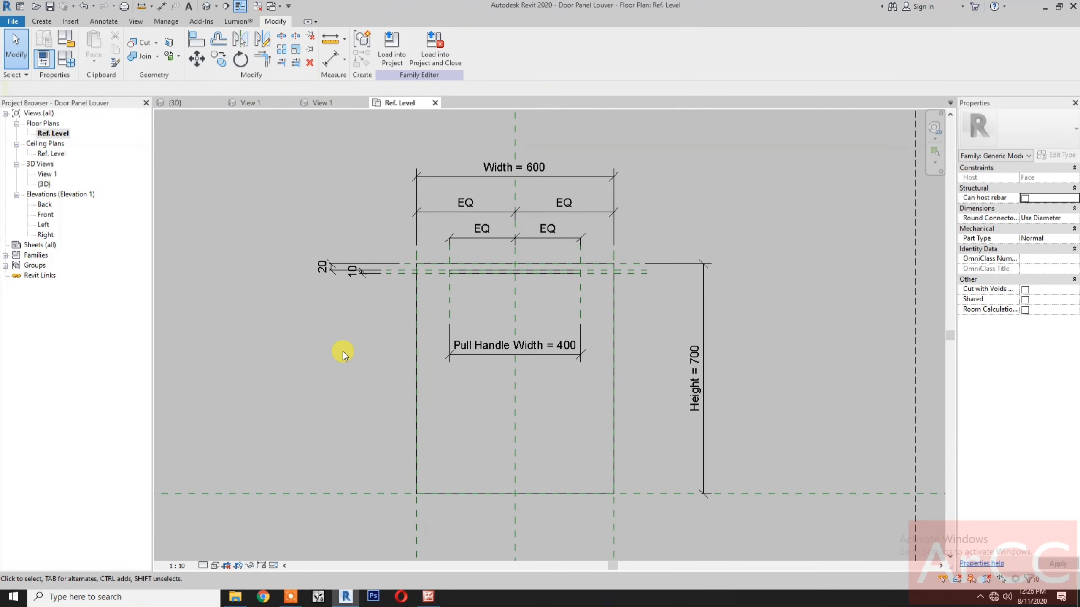
- Open the Louver Panel family from the Youtube Casework folder, then load it into Door Panel Louver.rfa and close it
click(234, 597)
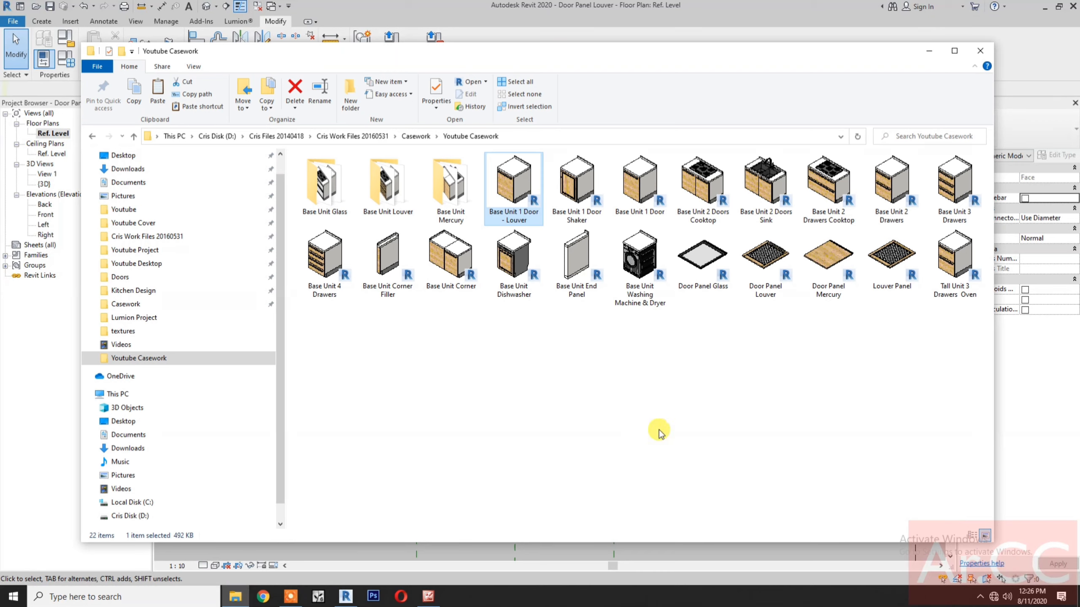
click(897, 262)
right_click(897, 262)
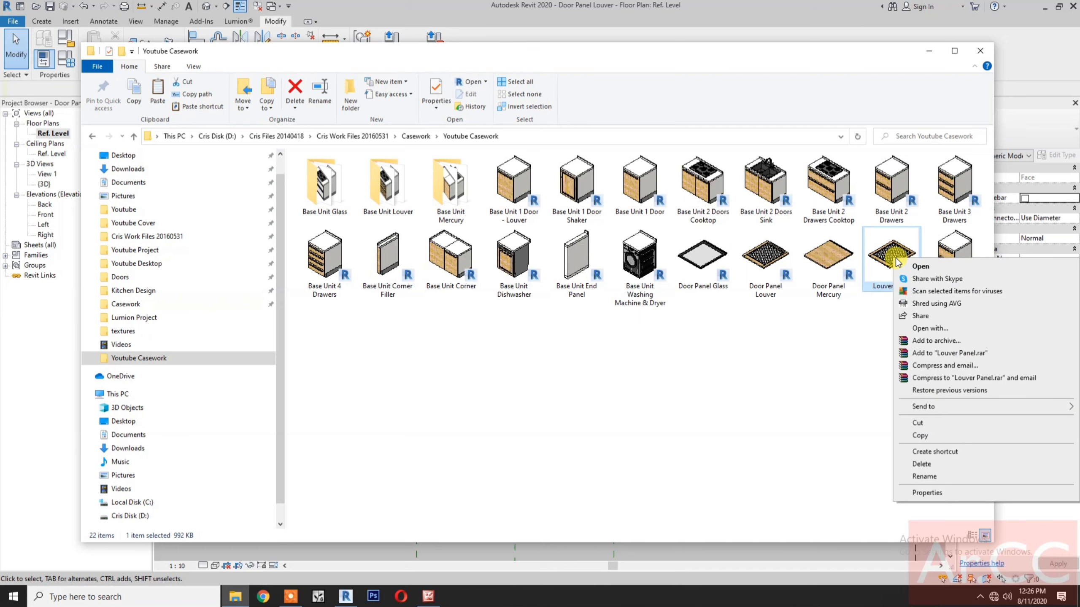
click(920, 266)
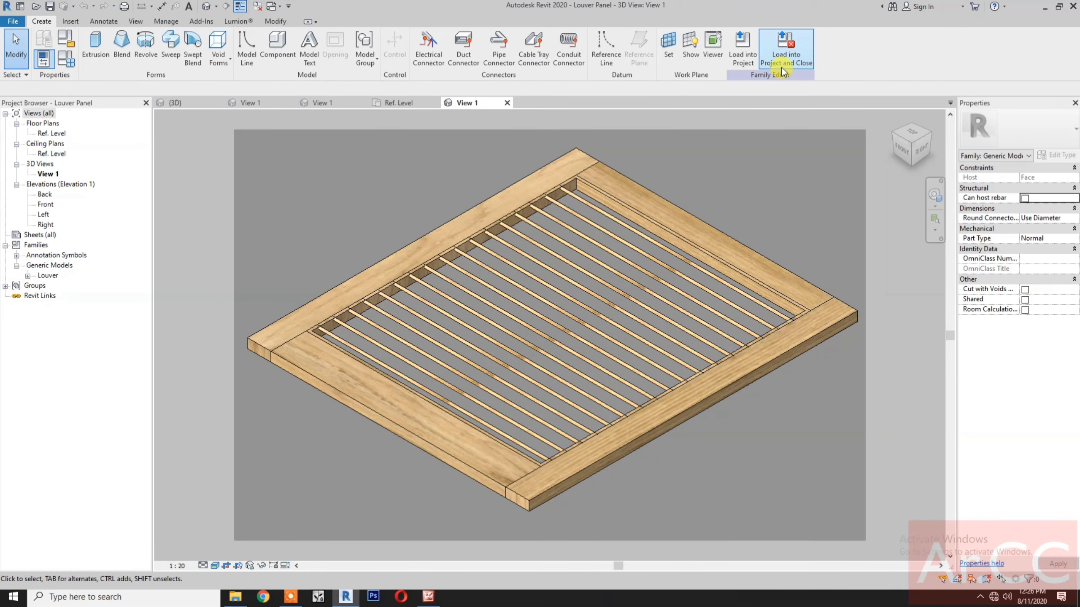
click(781, 67)
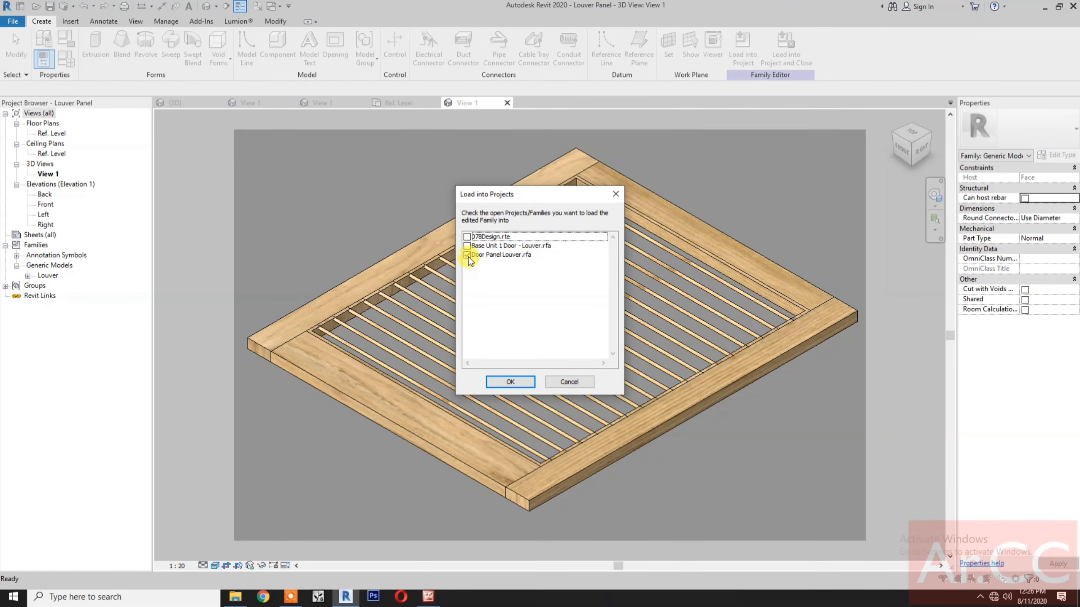
click(505, 382)
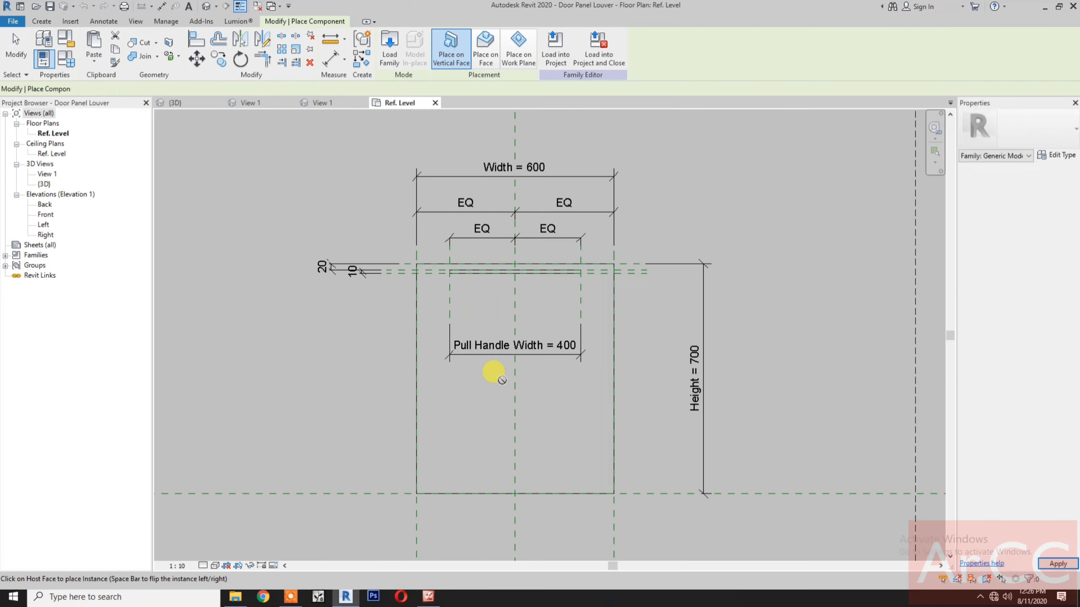
- Place a Louver Panel instance on the host face, below and beside the door panel outline
scroll(559, 340, down, 3)
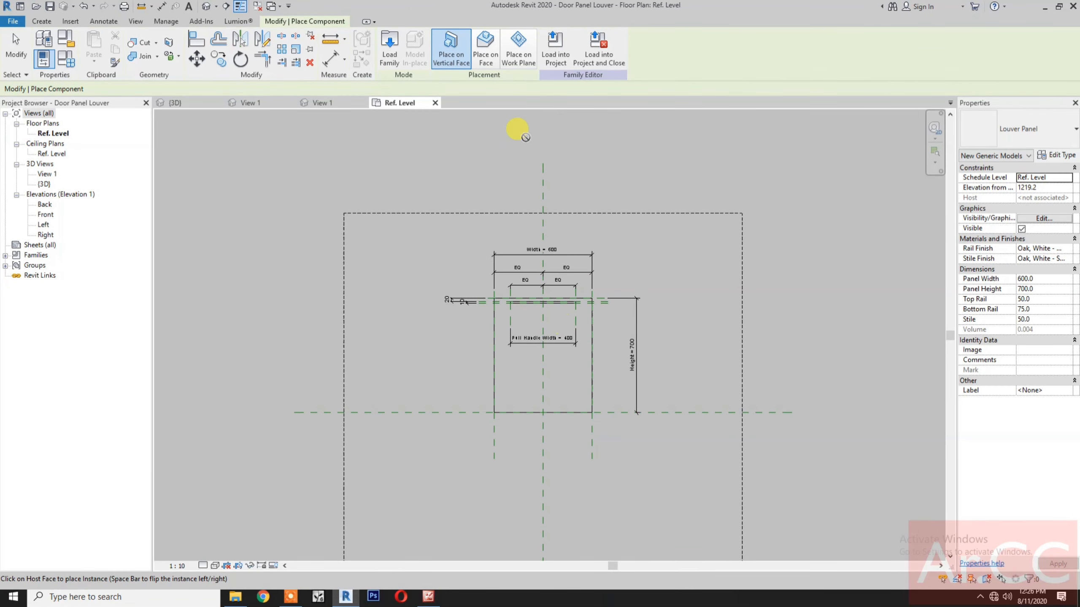
click(485, 47)
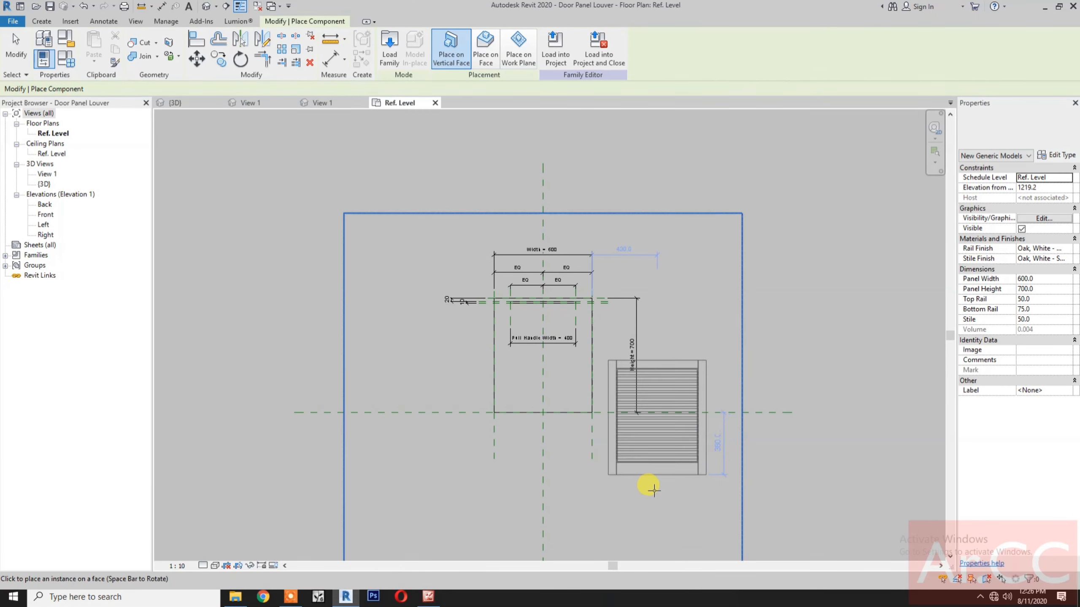
click(644, 525)
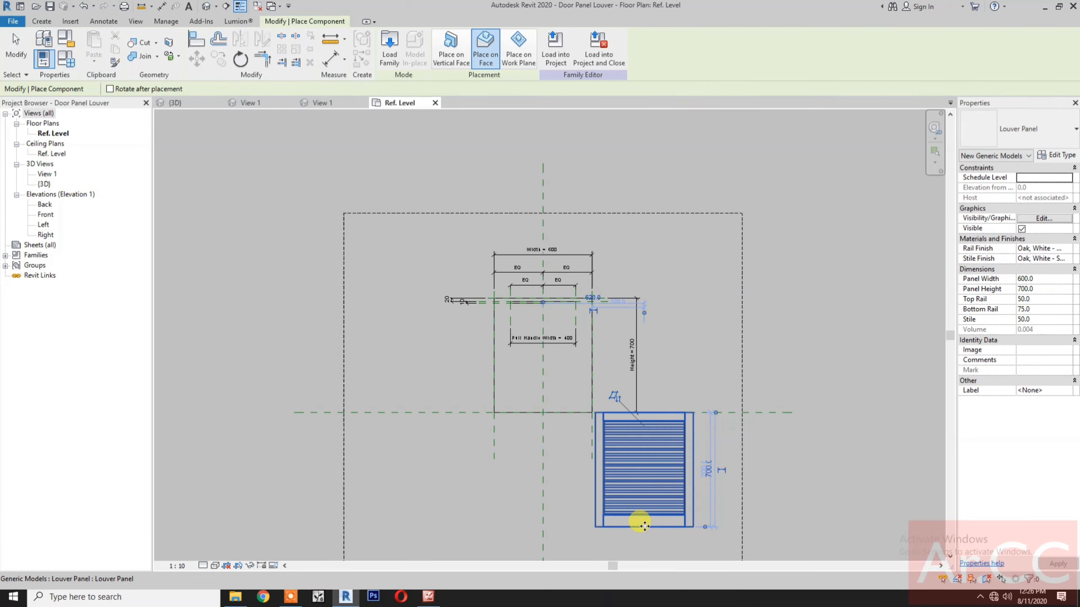
- Align the louver panel's vertical centerline to the door panel's central vertical reference plane
click(196, 42)
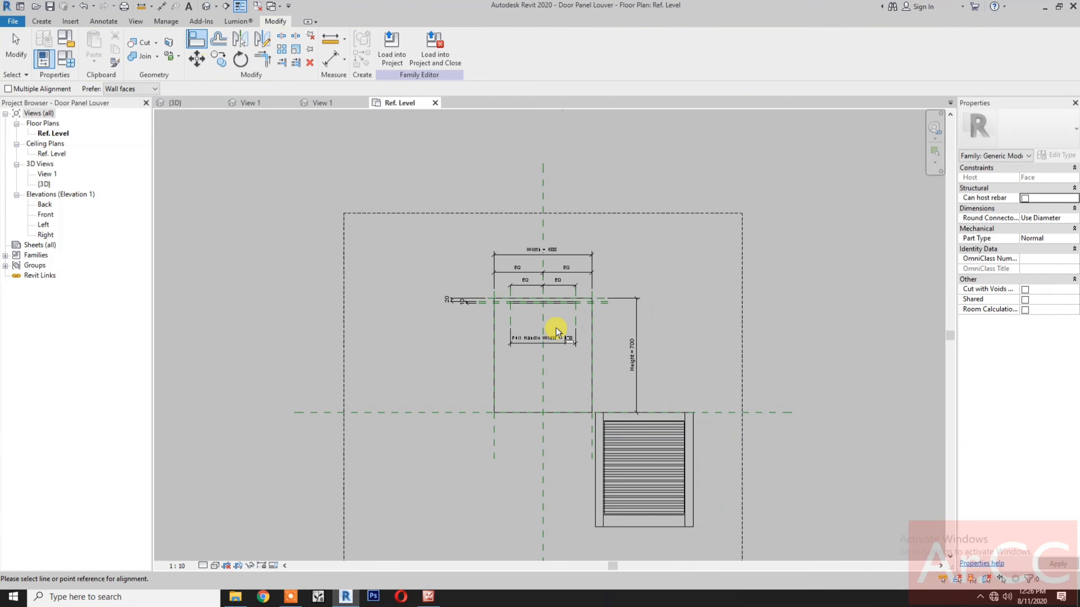
click(546, 372)
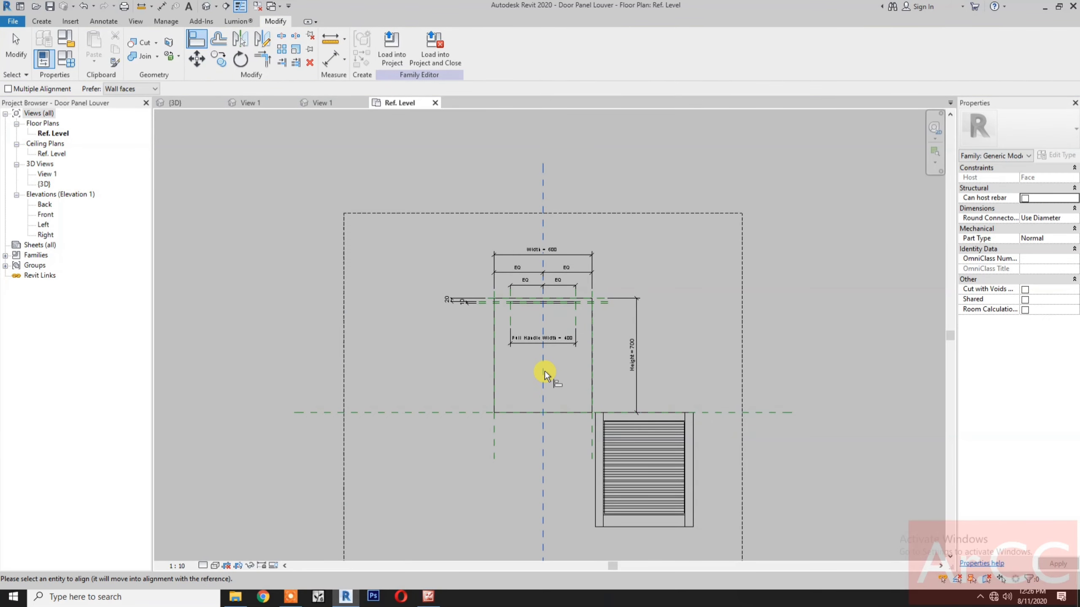
click(642, 462)
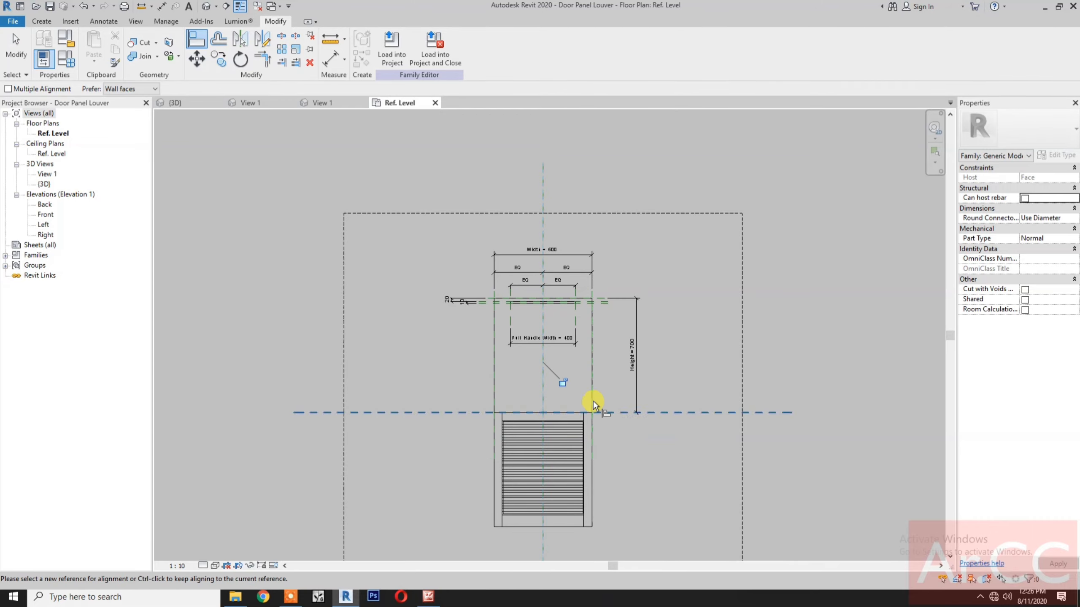
- Delete the original solid door panel extrusion above the louver panel, keeping the reference planes and pull handle
scroll(569, 406, up, 2)
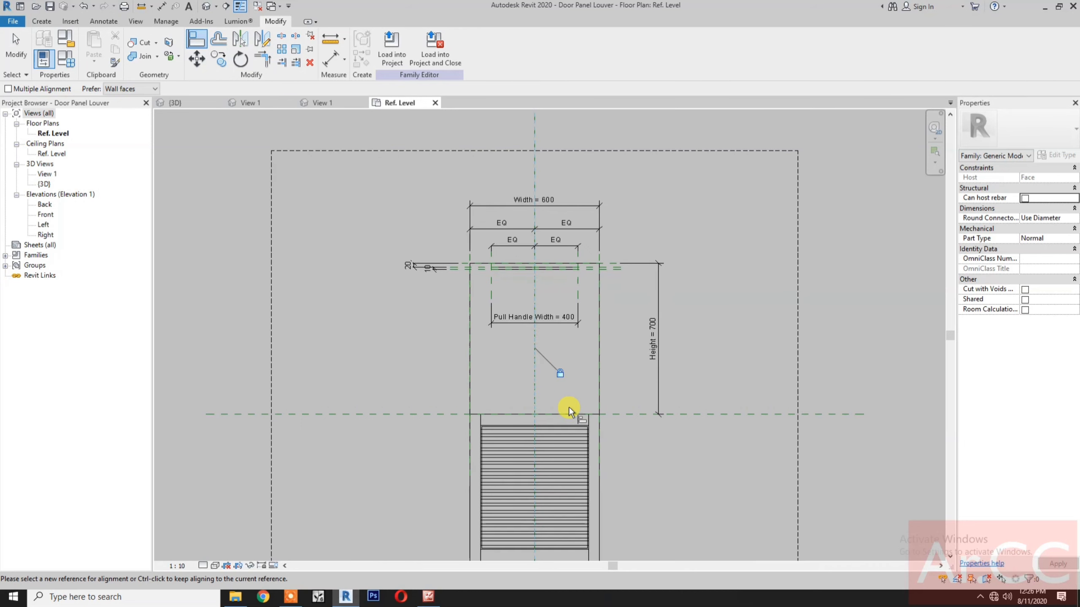
key(Escape)
key(Escape)
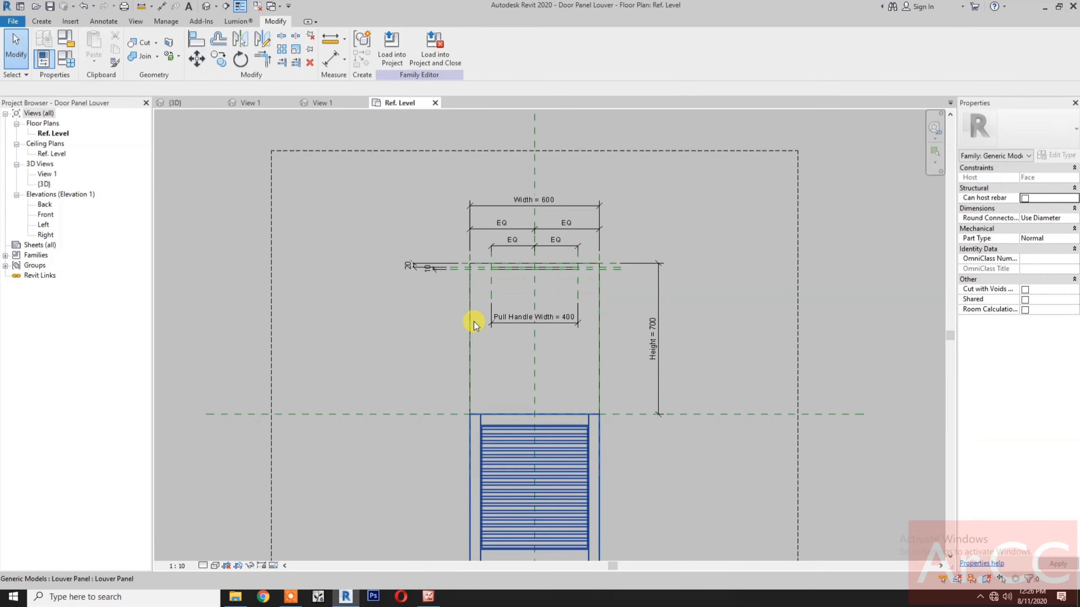
click(479, 264)
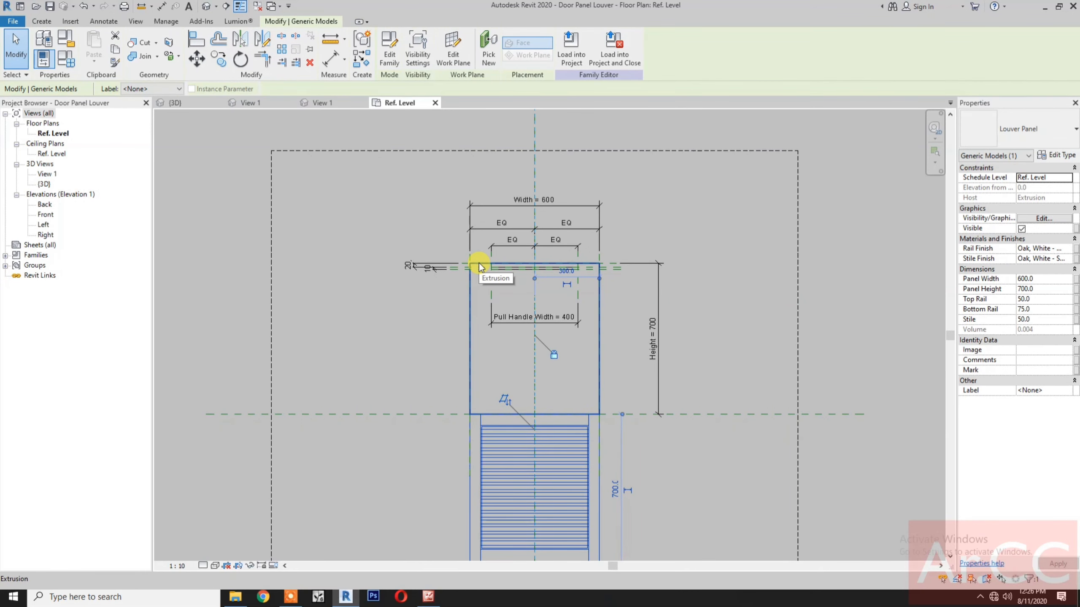
click(479, 264)
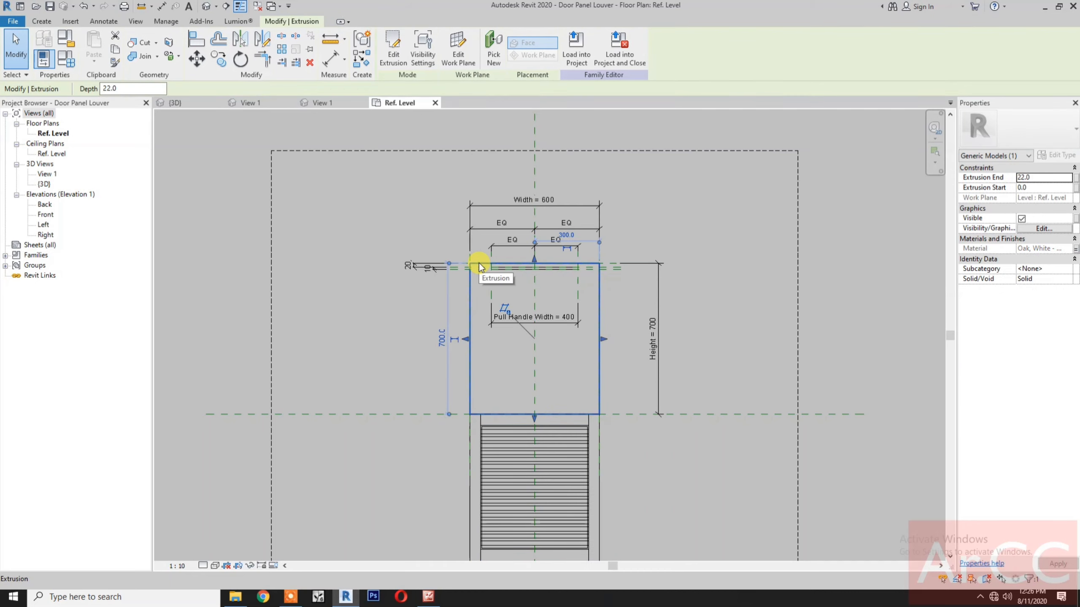
key(Escape)
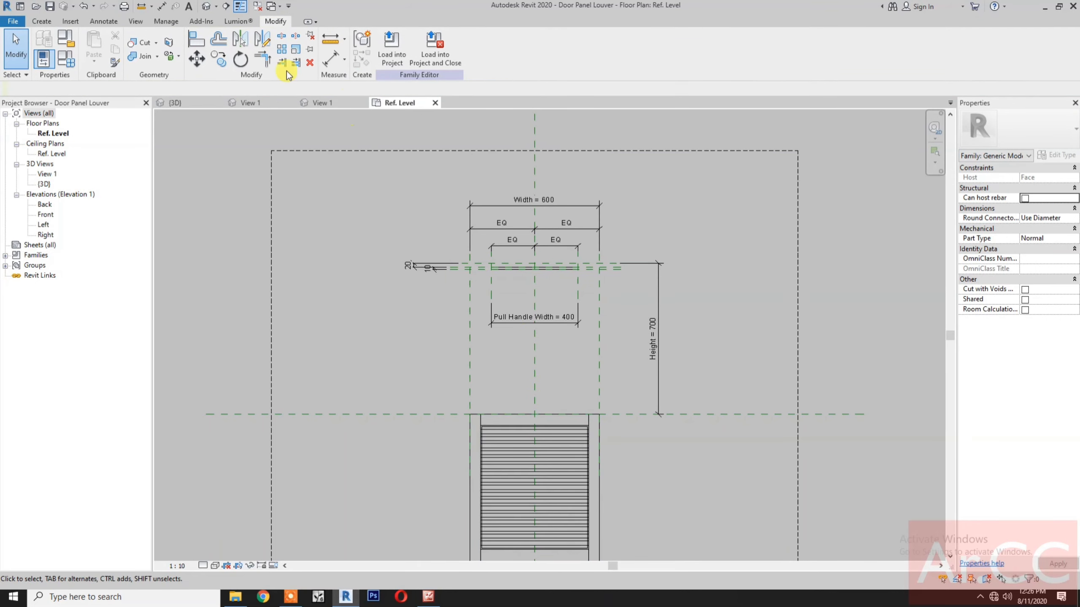
- Align the louver panel's upper edge to the reference plane at the upper end of the Height dimension
click(196, 40)
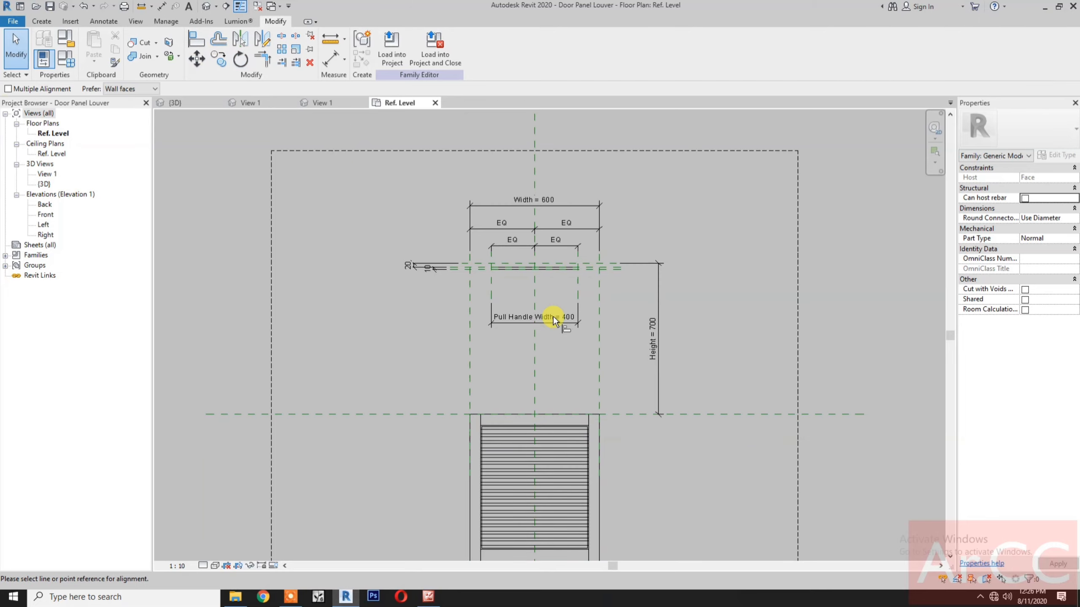
click(616, 264)
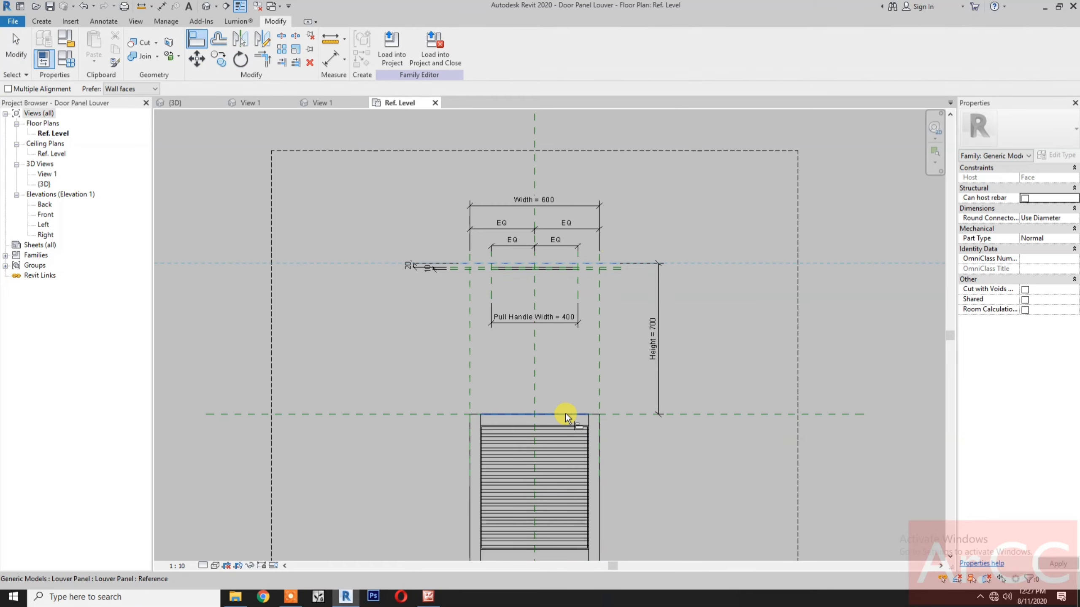
click(565, 413)
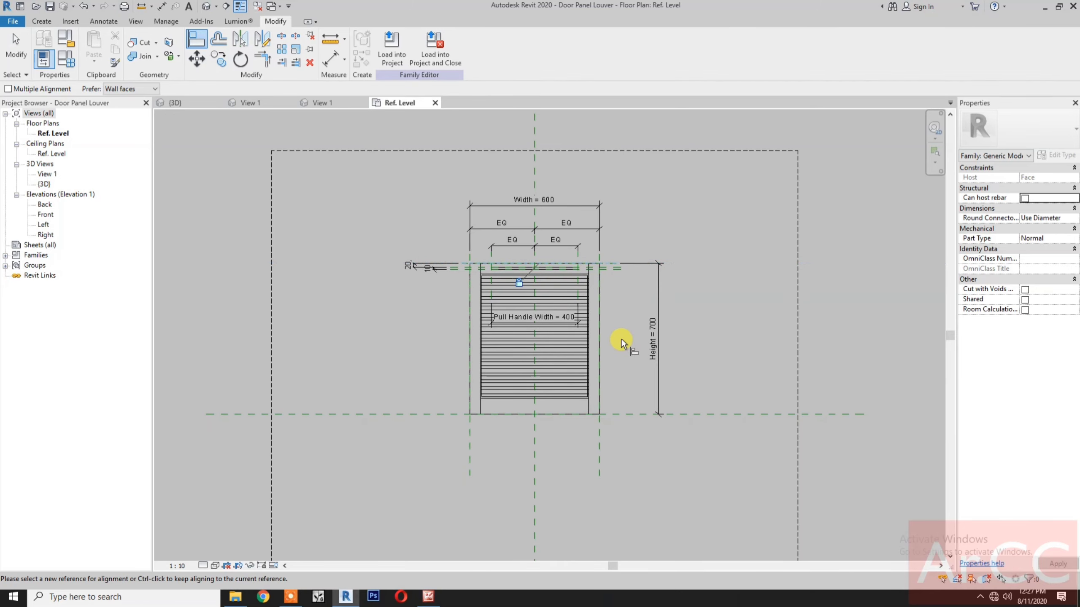
key(Escape)
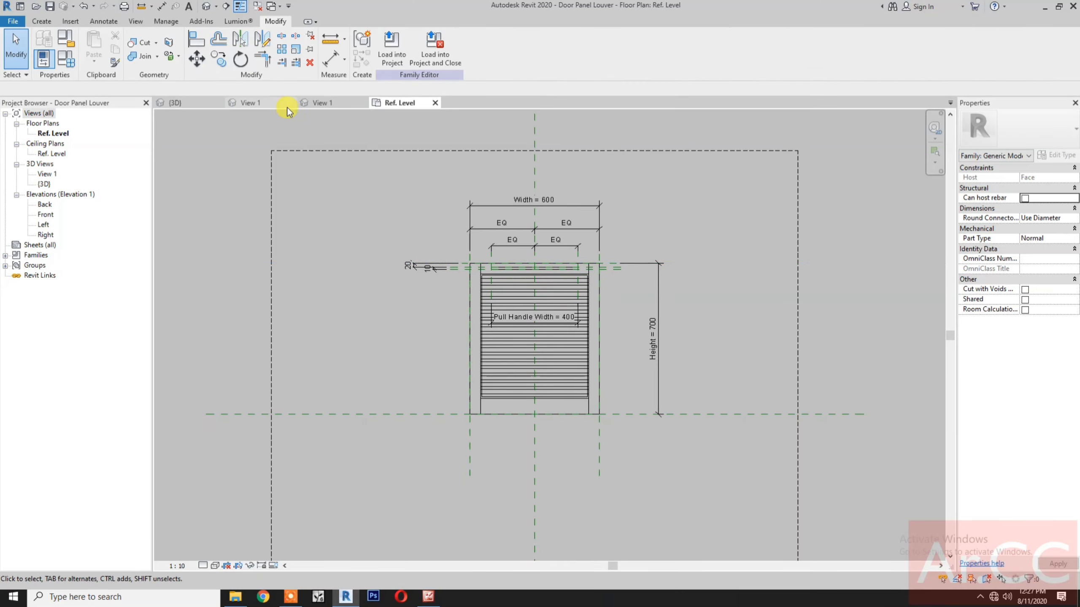
- Switch to the 3D view View 1 of the door panel family and set its visual style to Realistic
click(324, 104)
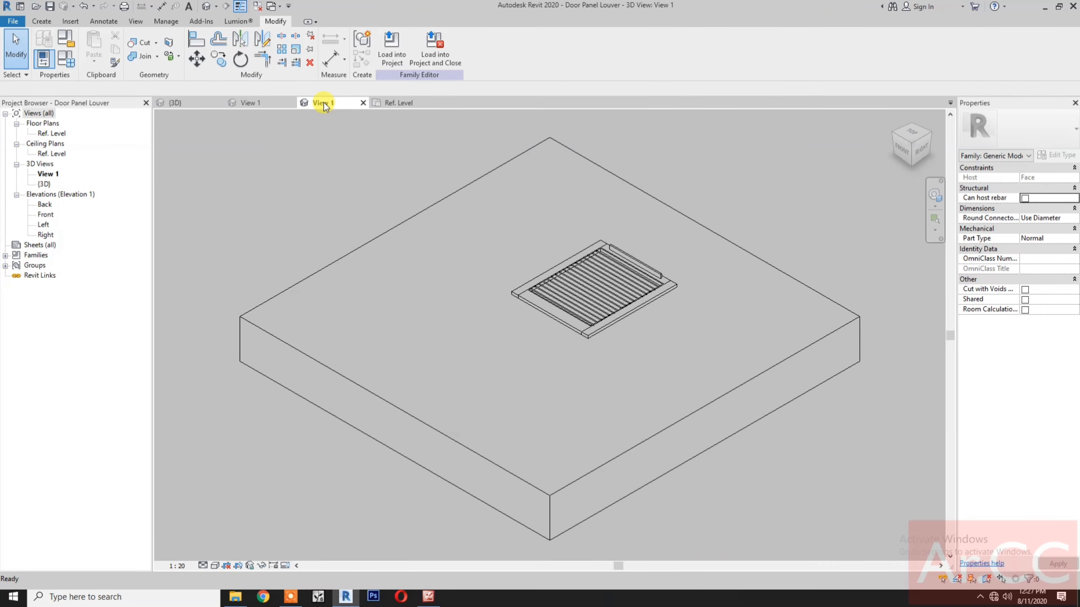
click(203, 566)
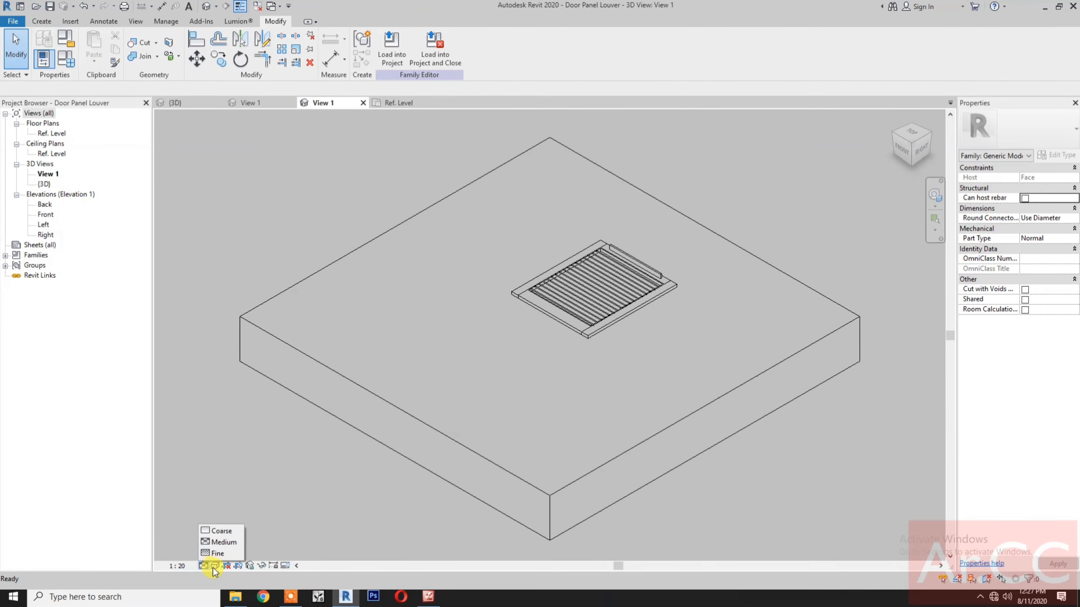
click(215, 566)
click(231, 543)
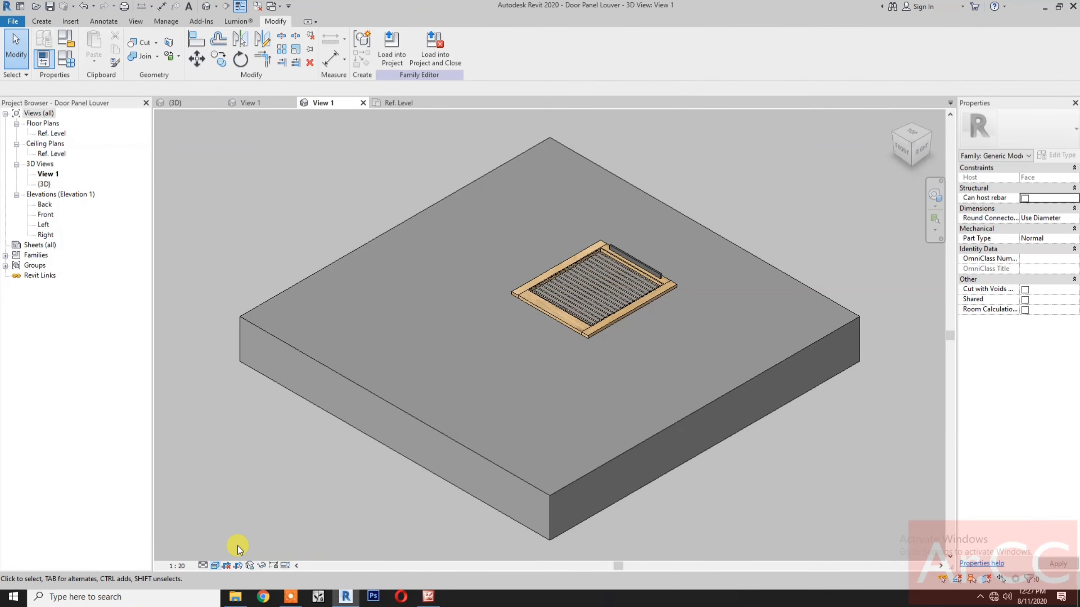
- Temporarily hide the host block extrusion and fit the view to the louver door panel
click(448, 441)
click(262, 566)
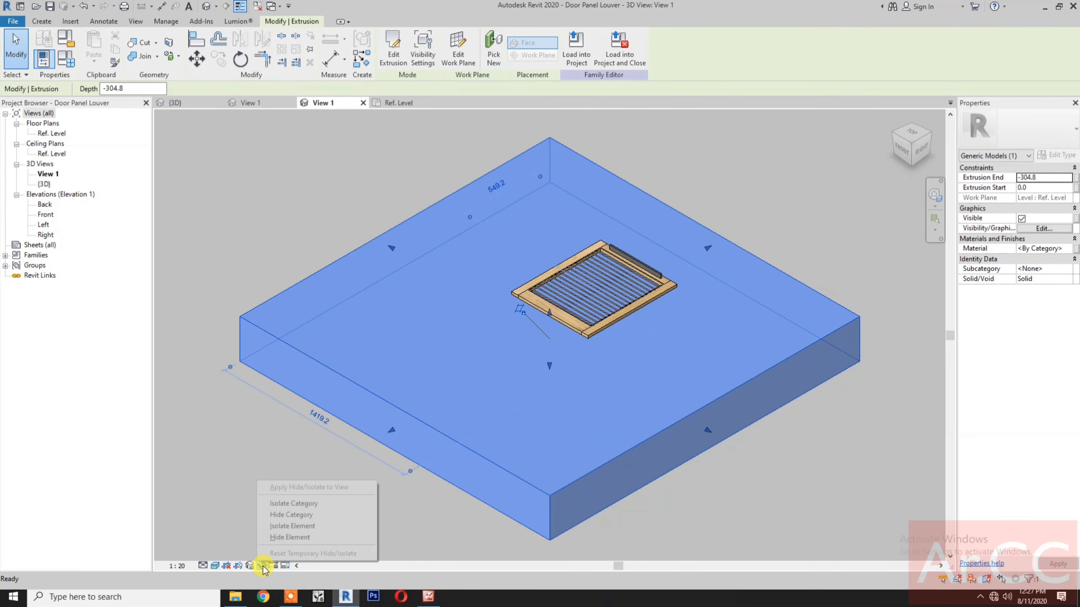
click(289, 540)
right_click(355, 489)
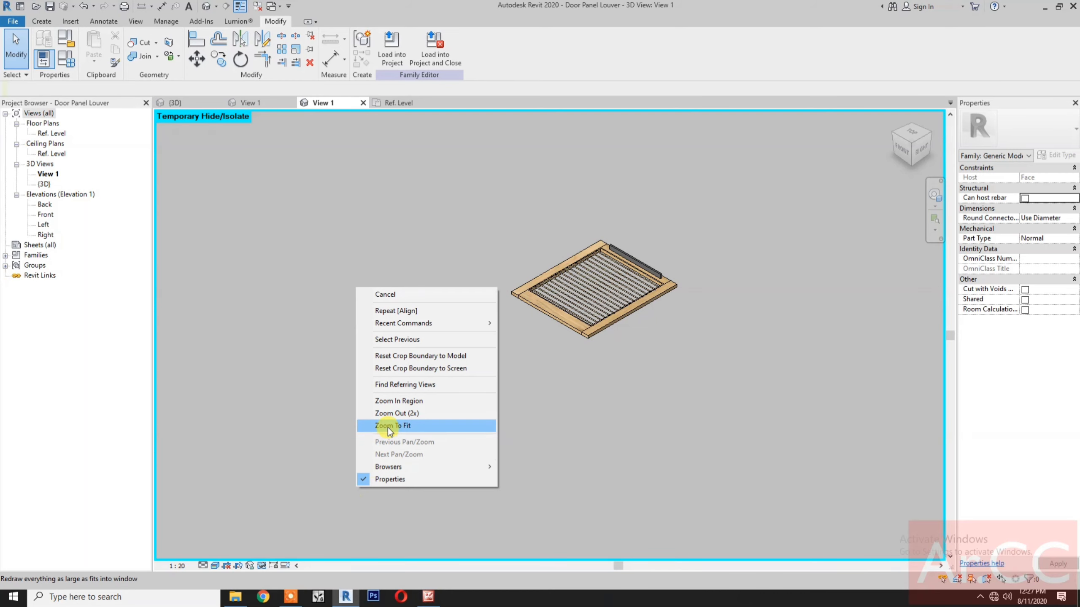
click(388, 425)
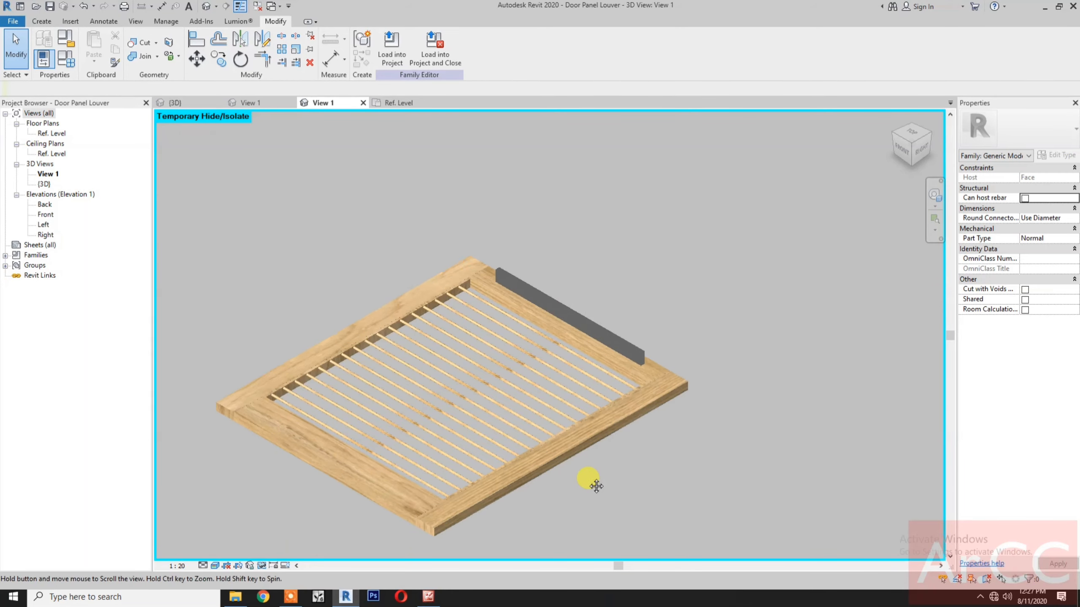
middle_drag(585, 479, 651, 426)
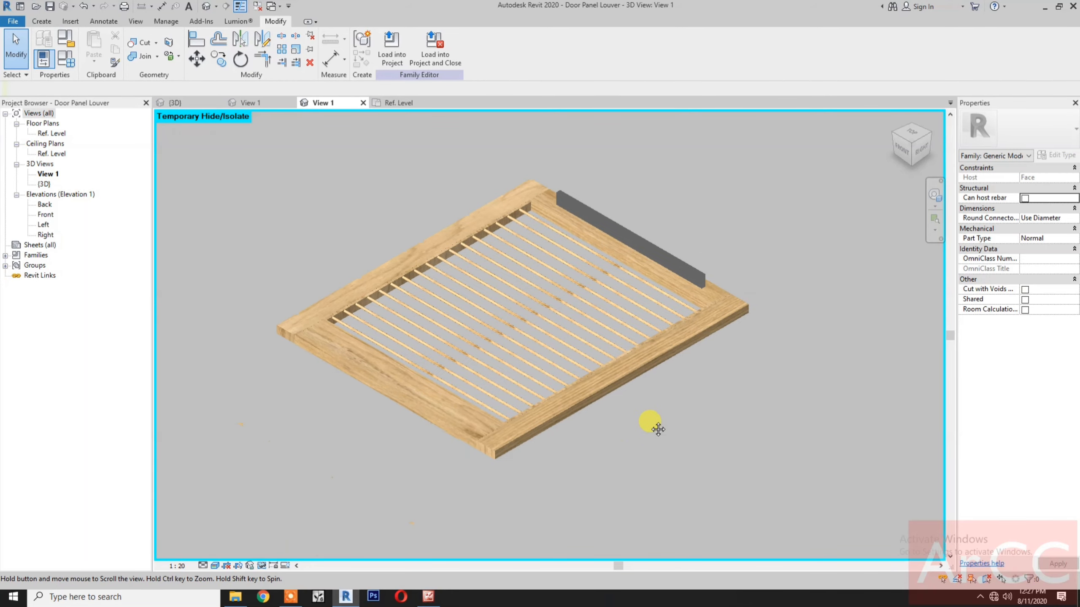
- Associate the louver panel's Rail Finish with a new material type parameter named Rail Finish
click(598, 400)
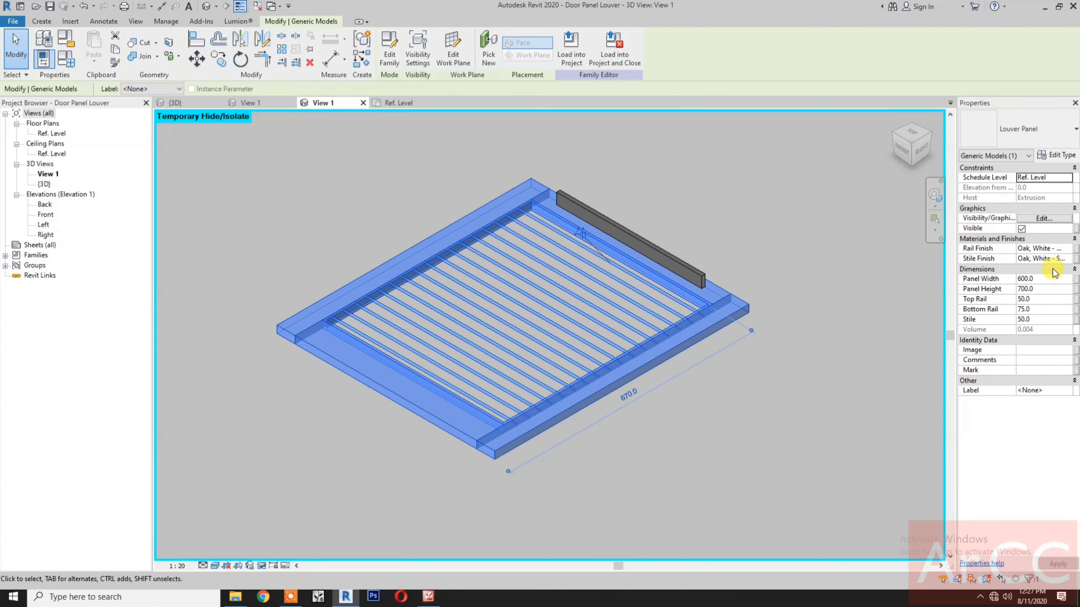
click(1076, 251)
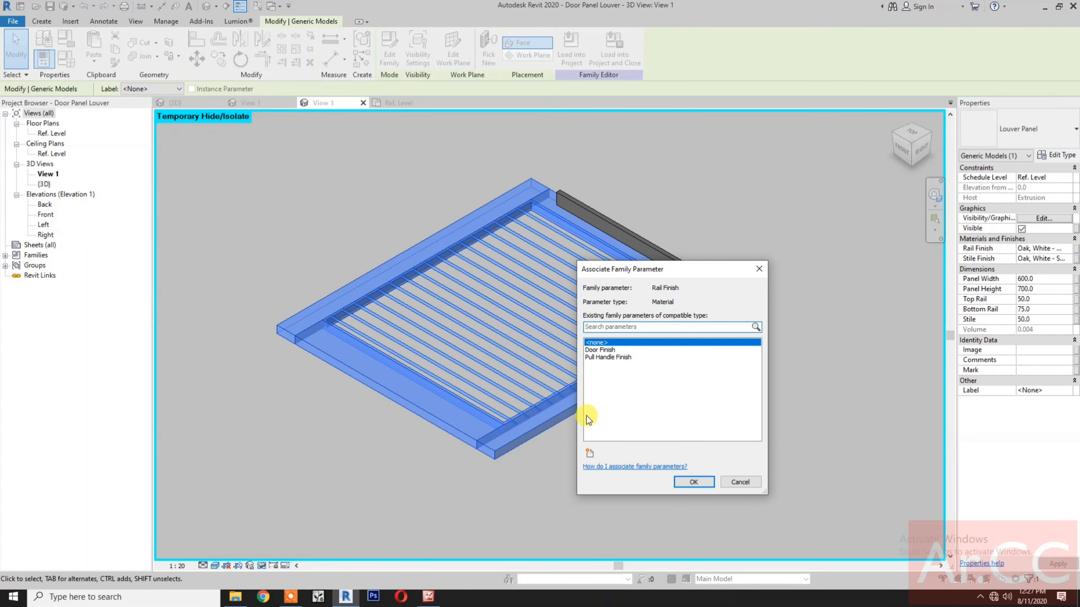
click(590, 454)
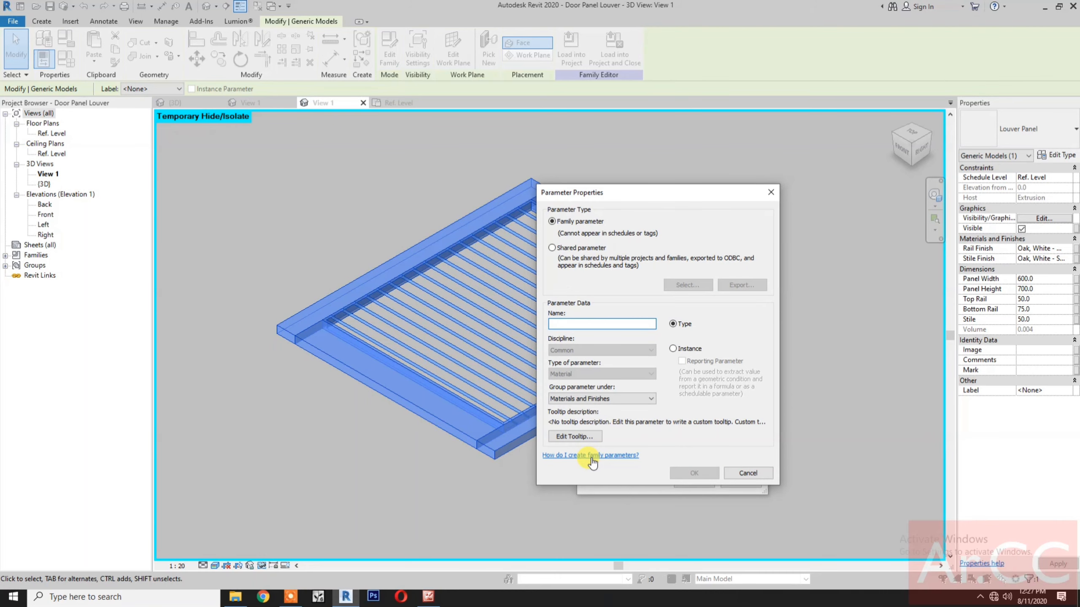
text(Rail Finish)
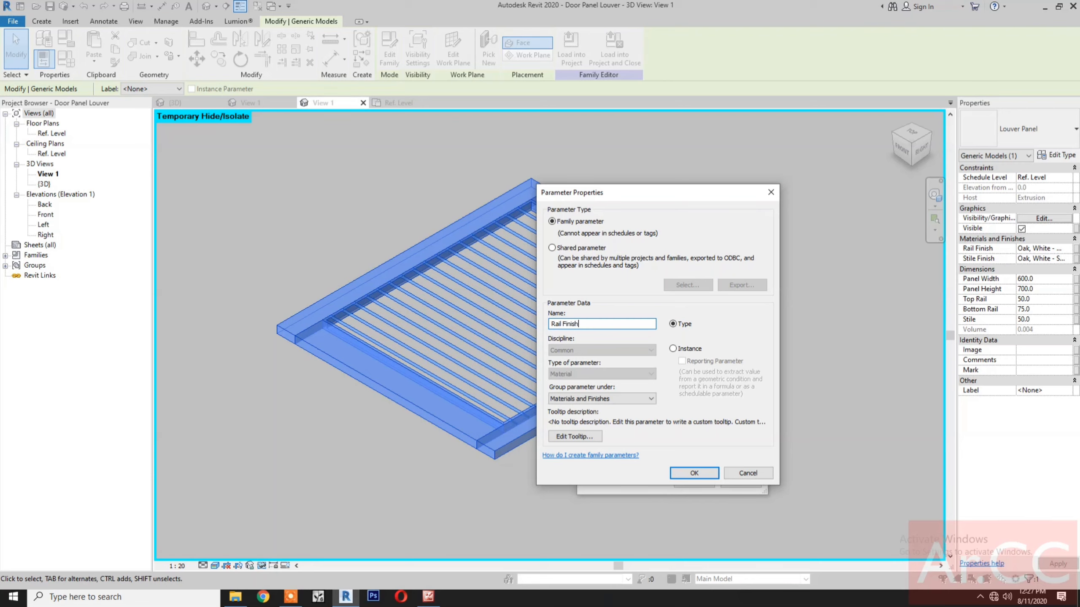
click(684, 472)
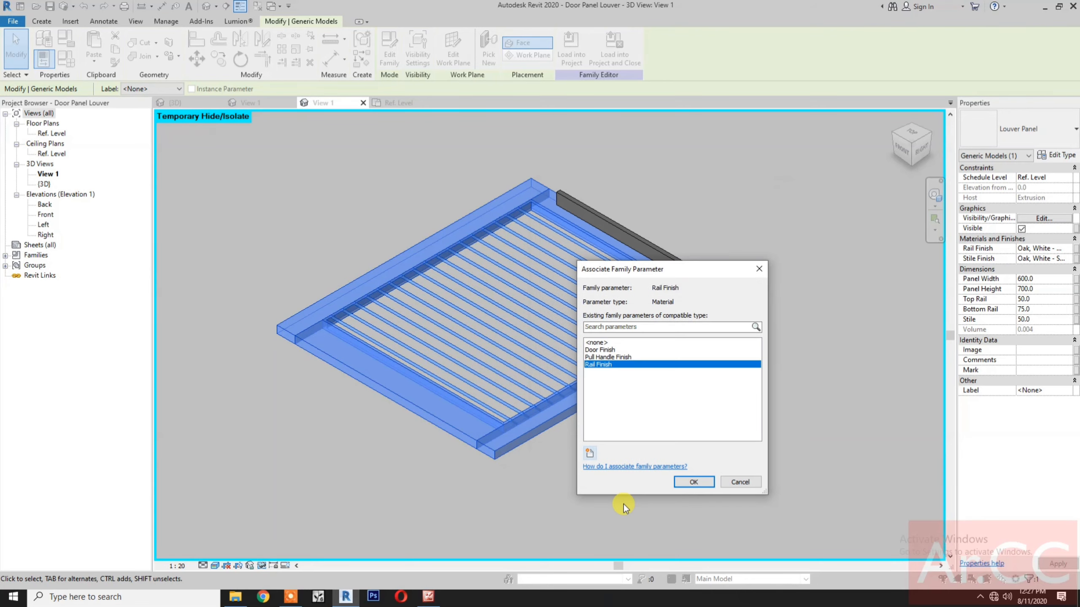
click(693, 482)
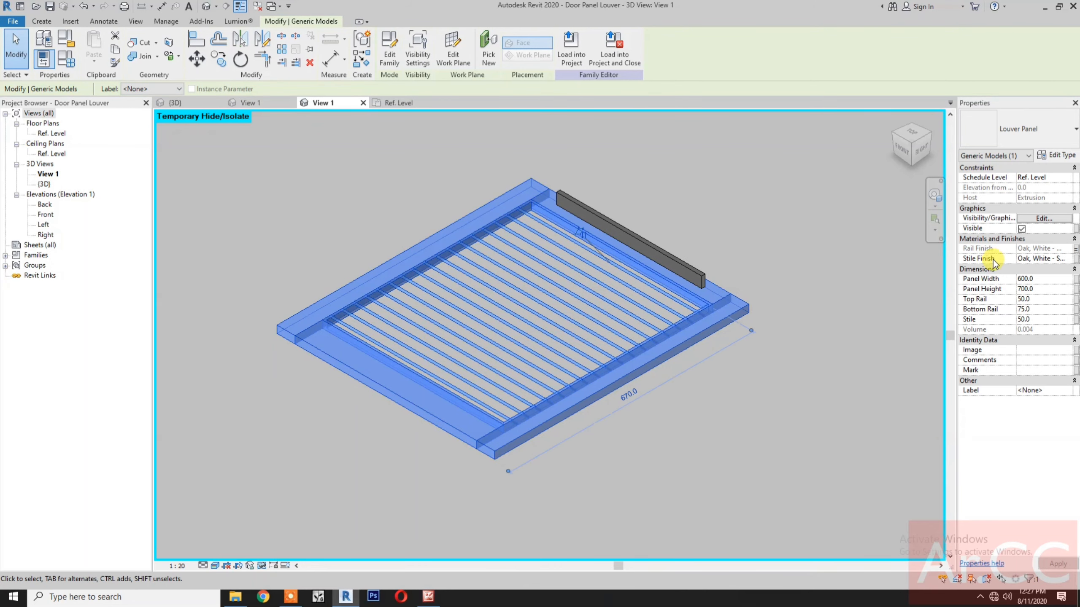
- Associate the louver panel's Stile Finish with a new material type parameter named Stile Finish
click(1075, 258)
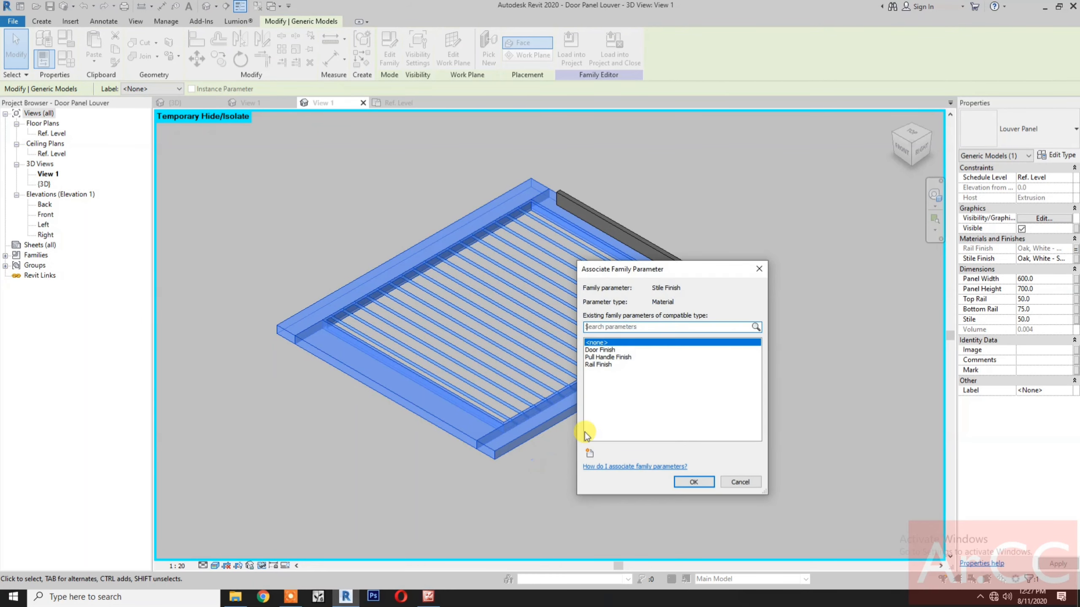
click(589, 453)
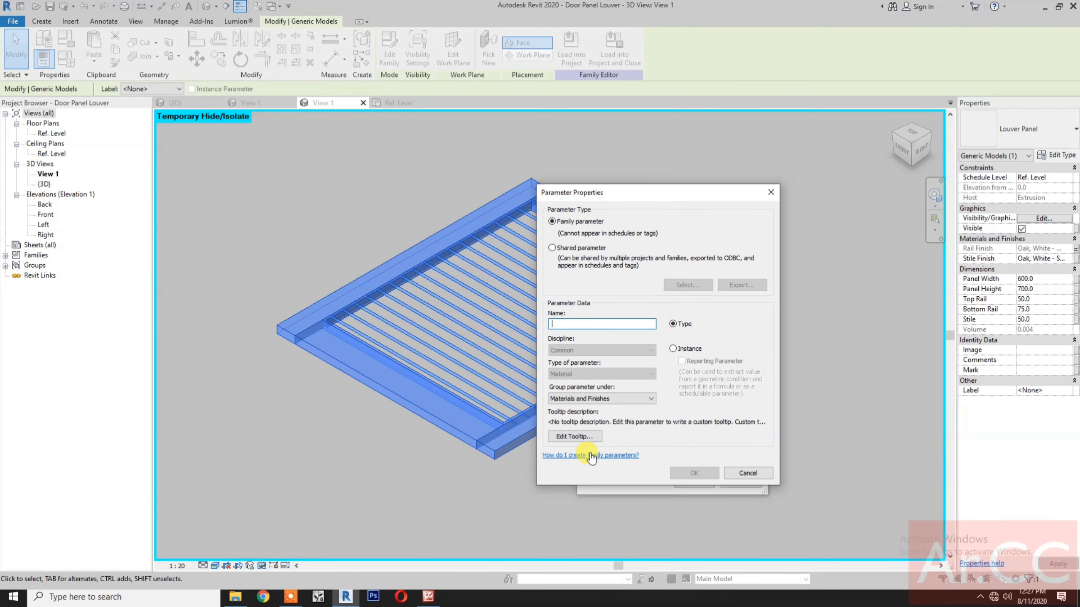
text(Stile Finish)
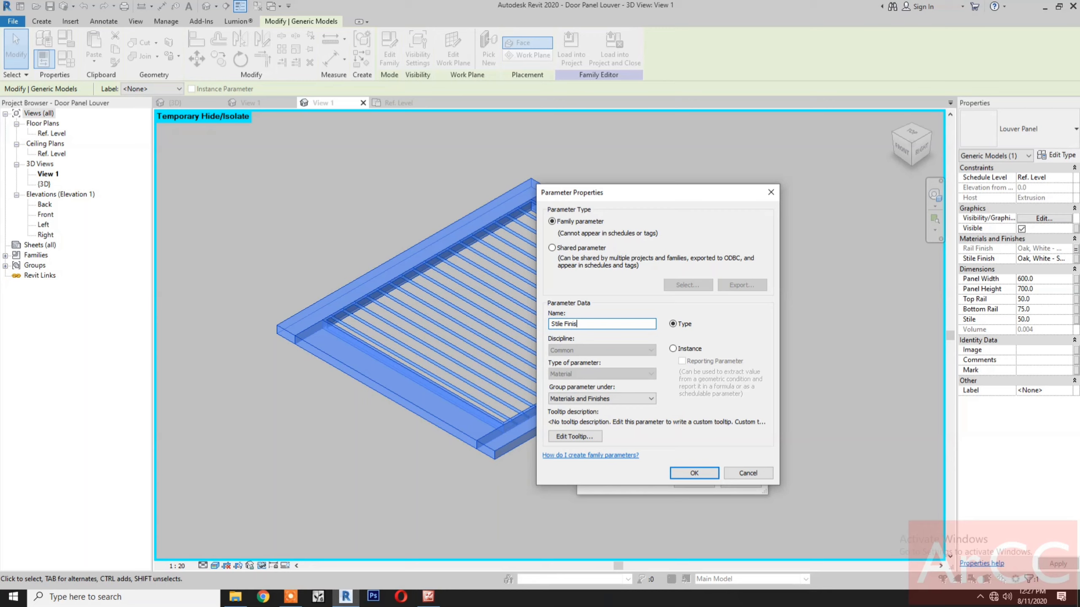
click(680, 477)
click(693, 482)
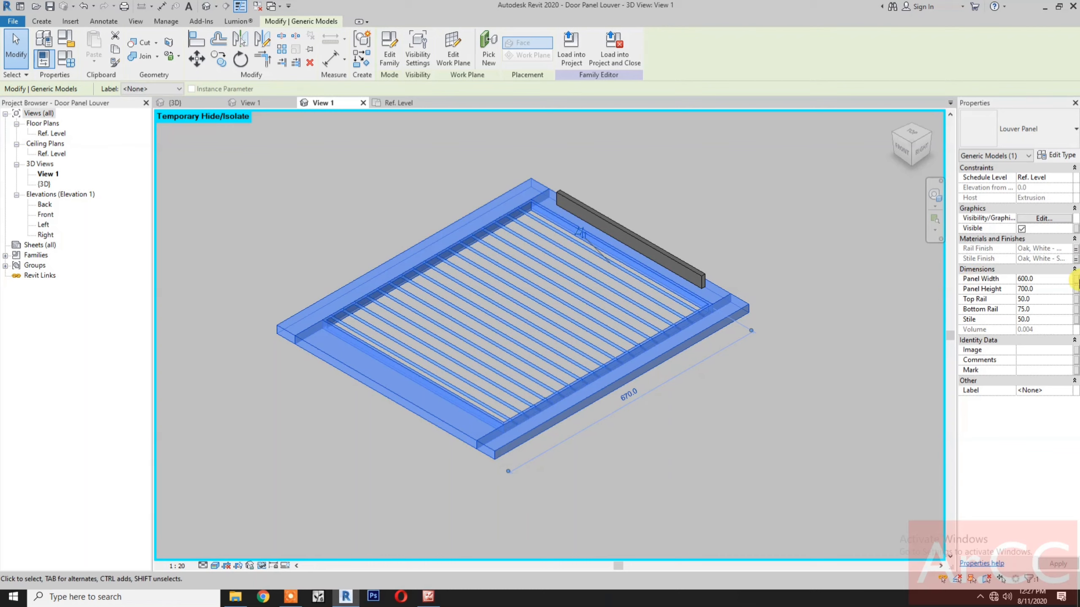
- Associate the louver panel's Panel Width with the Width parameter and its Panel Height with the Height parameter
click(1076, 280)
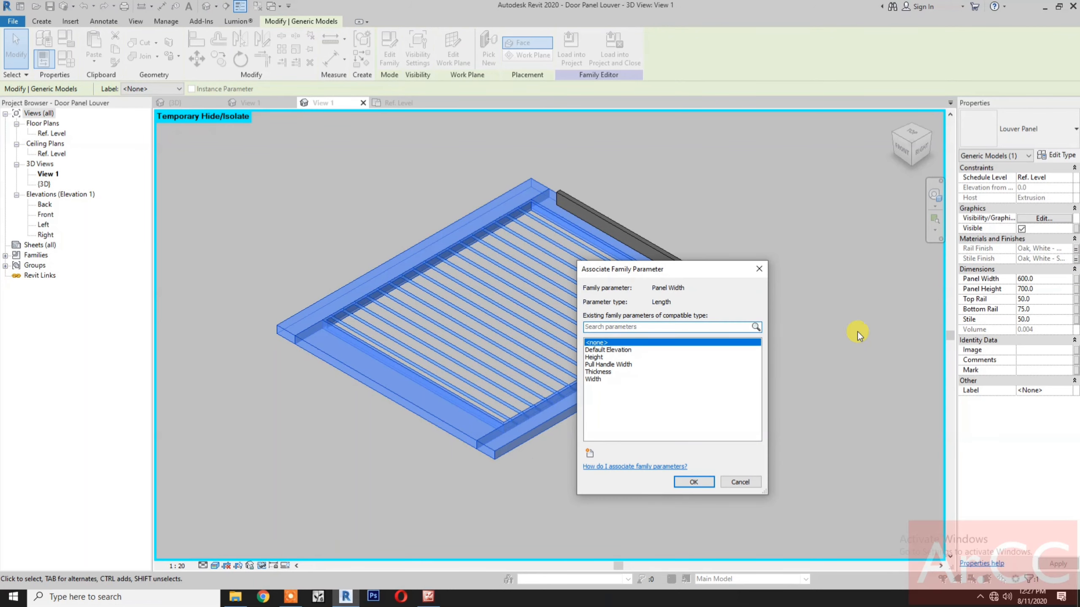
click(594, 379)
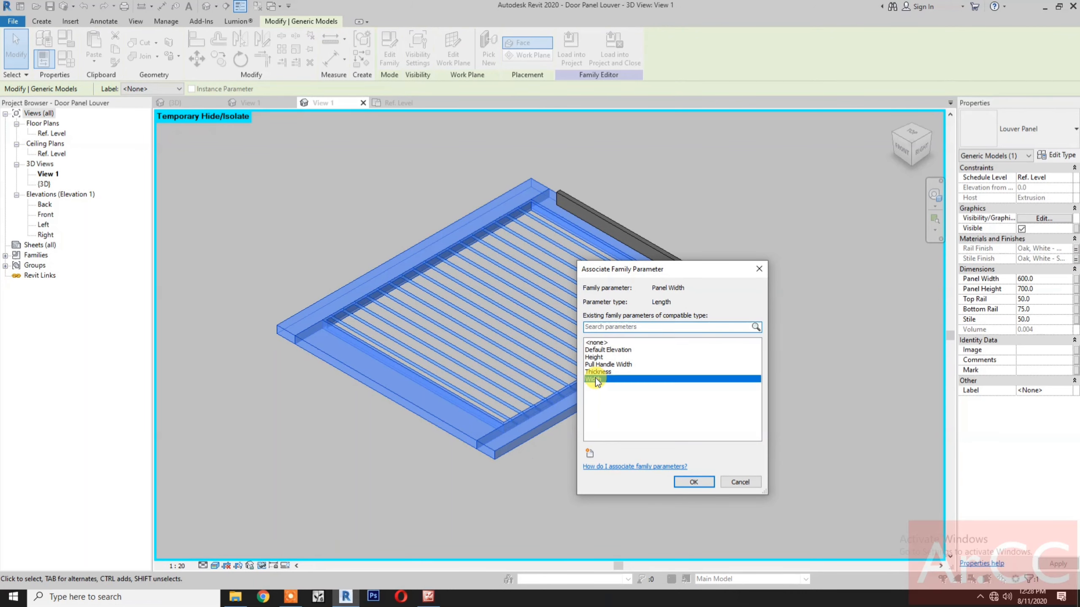
click(698, 485)
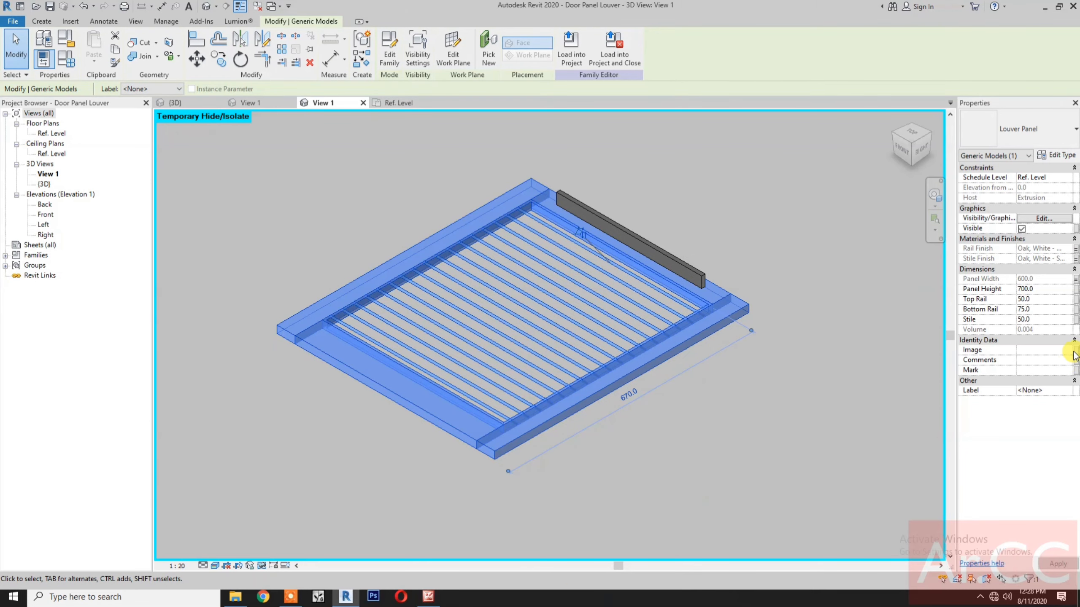
click(1076, 289)
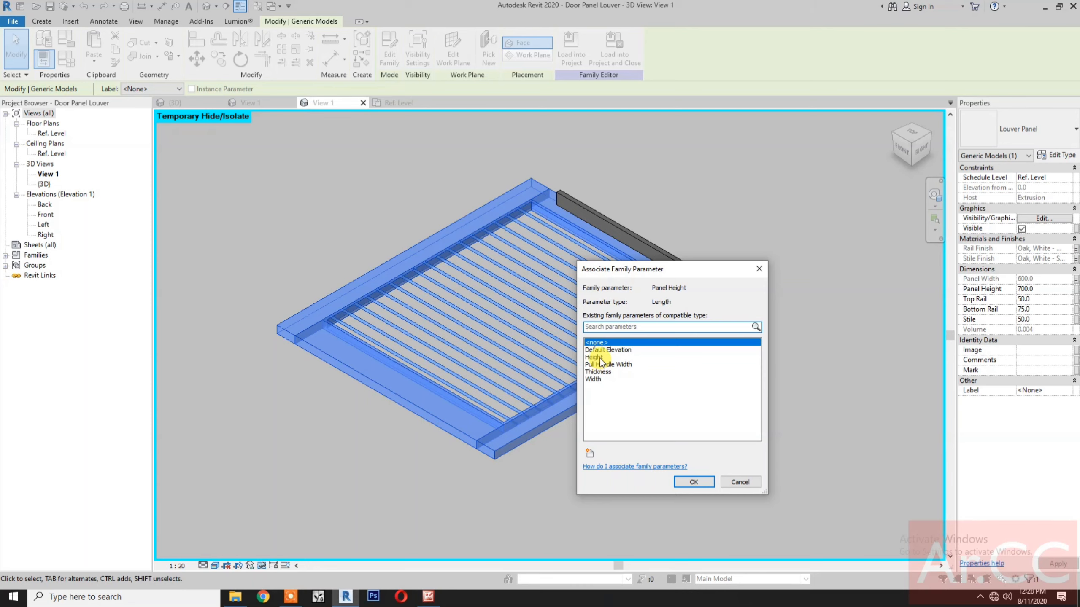
click(599, 358)
click(683, 483)
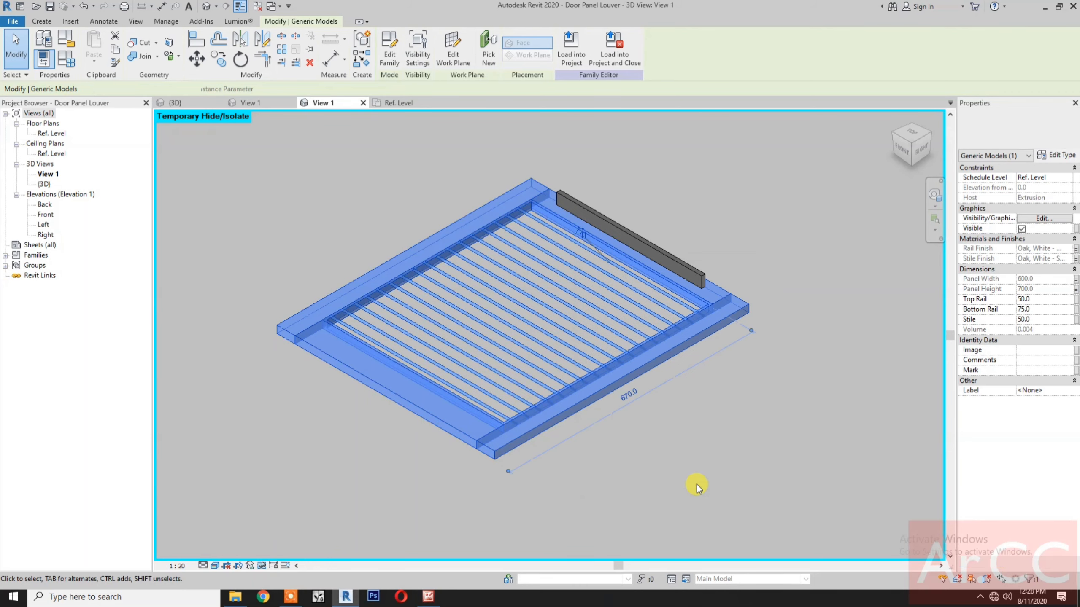
- Associate the louver panel's Top Rail dimension with a new length type parameter named Top Rail
click(1075, 300)
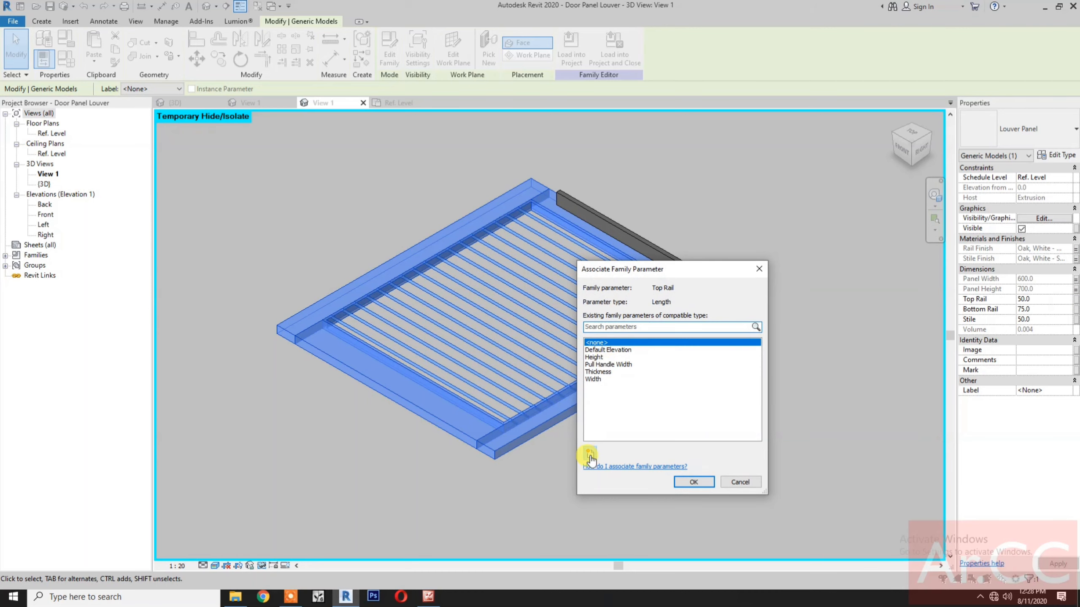
click(590, 453)
text(Top Rail)
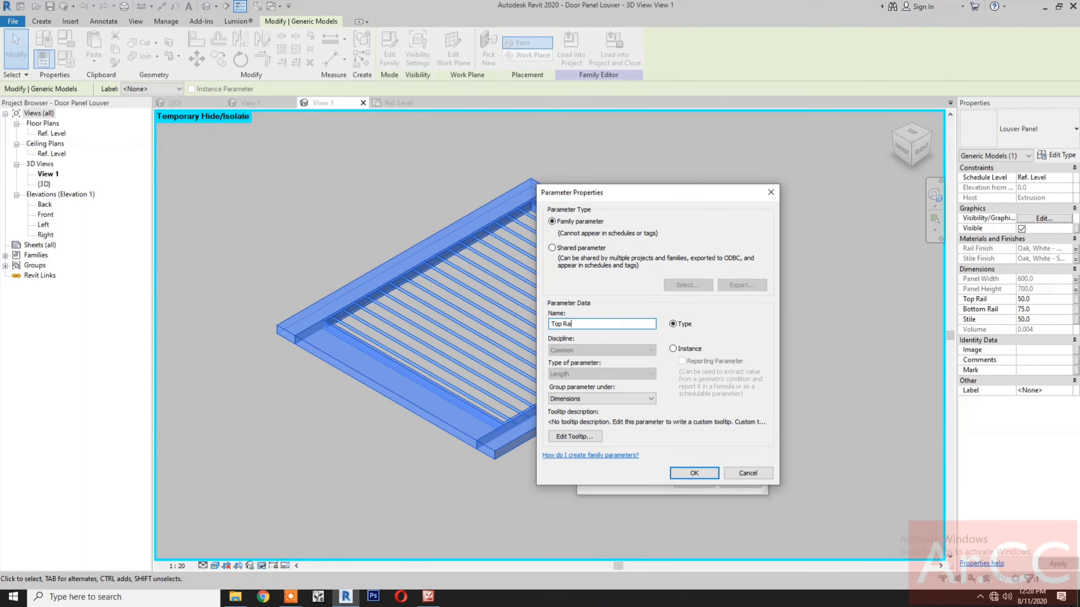
click(683, 471)
click(683, 484)
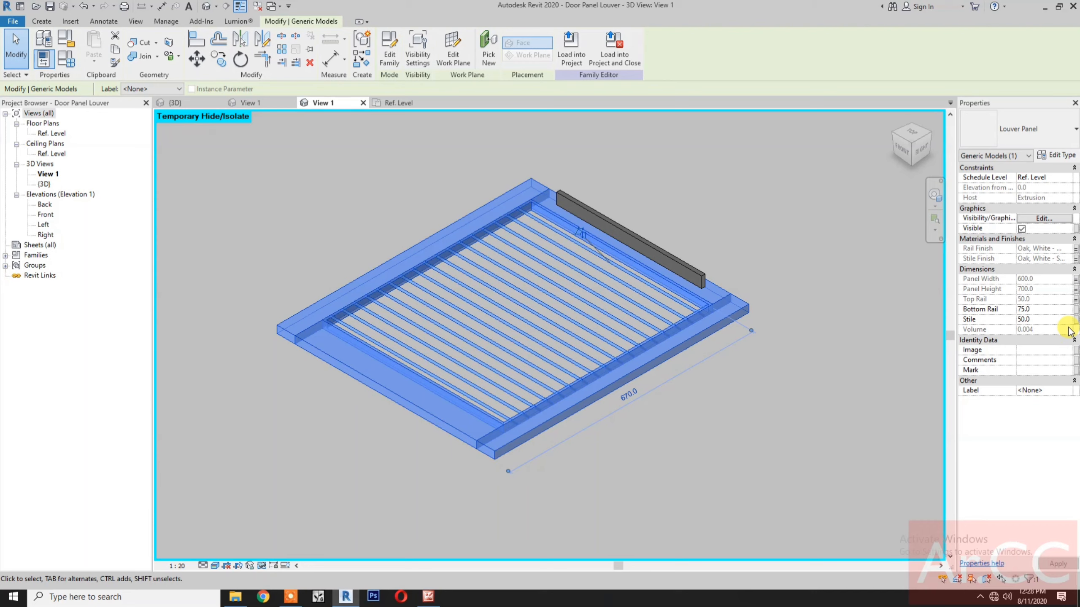
- Associate the louver panel's Bottom Rail dimension with a new length type parameter named Bottom Rail
click(1076, 310)
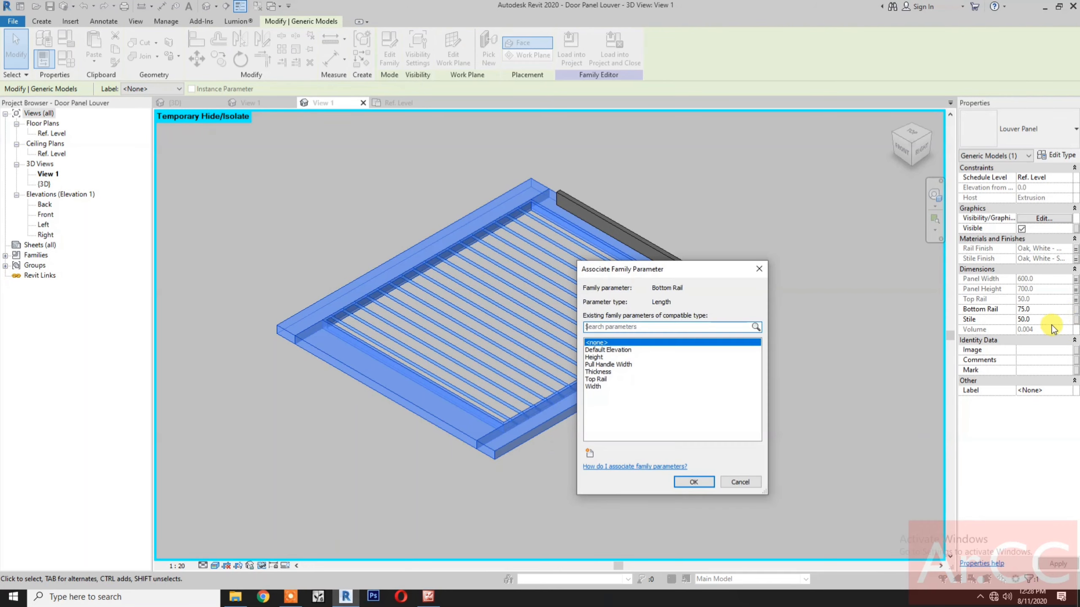
click(589, 453)
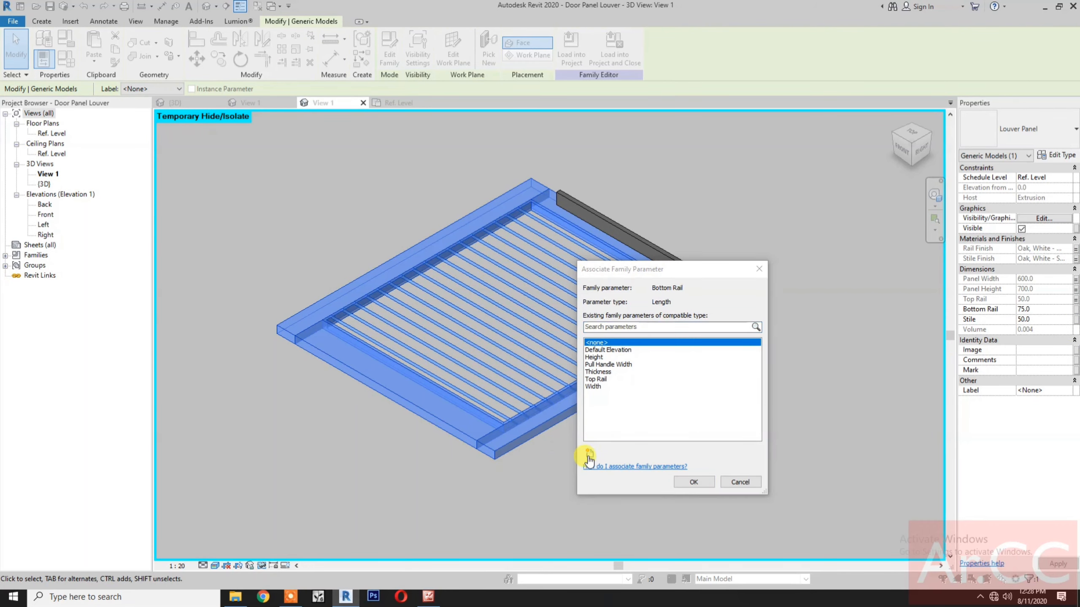
text(Bottom Rail)
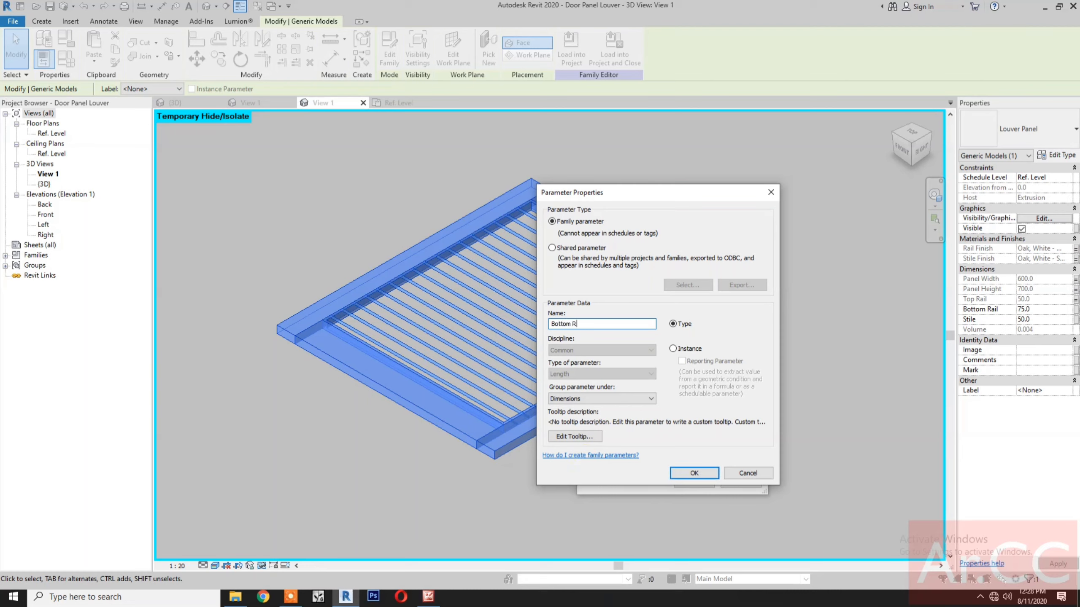
click(684, 472)
click(687, 485)
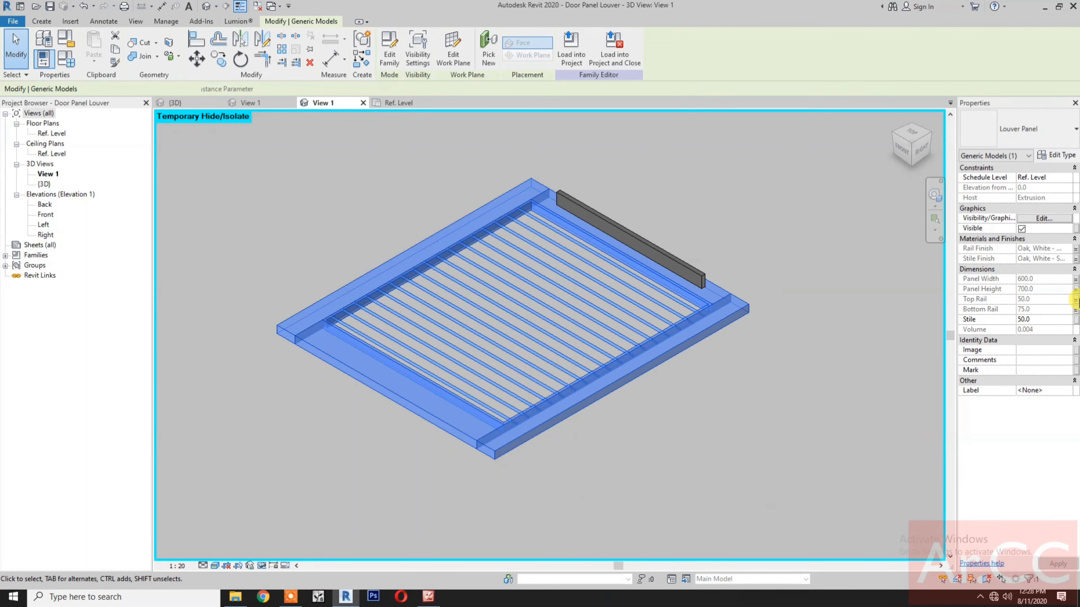
- Associate the louver panel's Stile dimension with a new length type parameter named Stile
click(1075, 319)
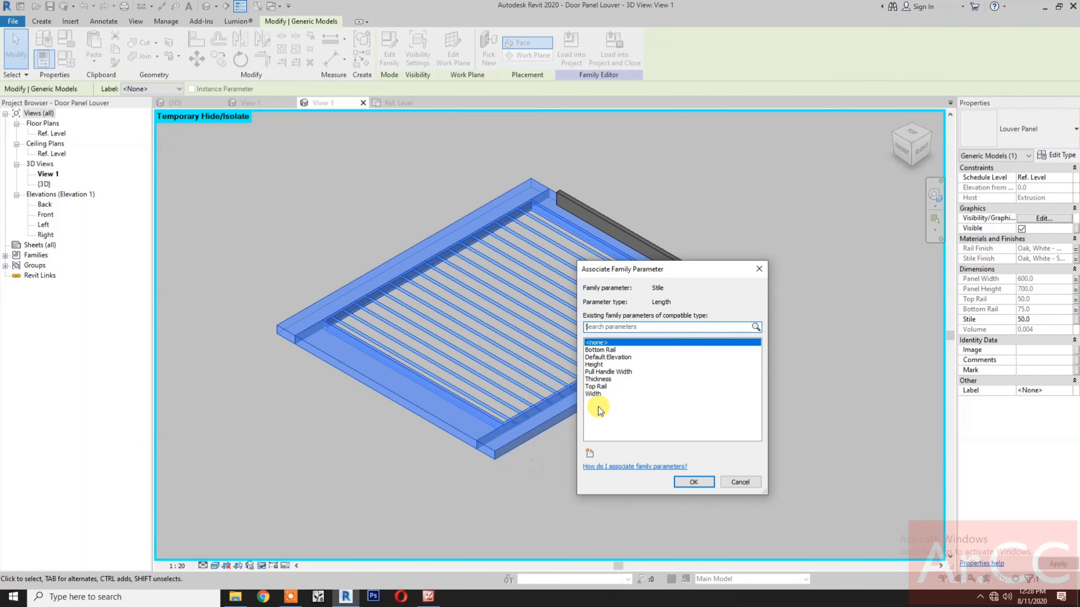
click(592, 457)
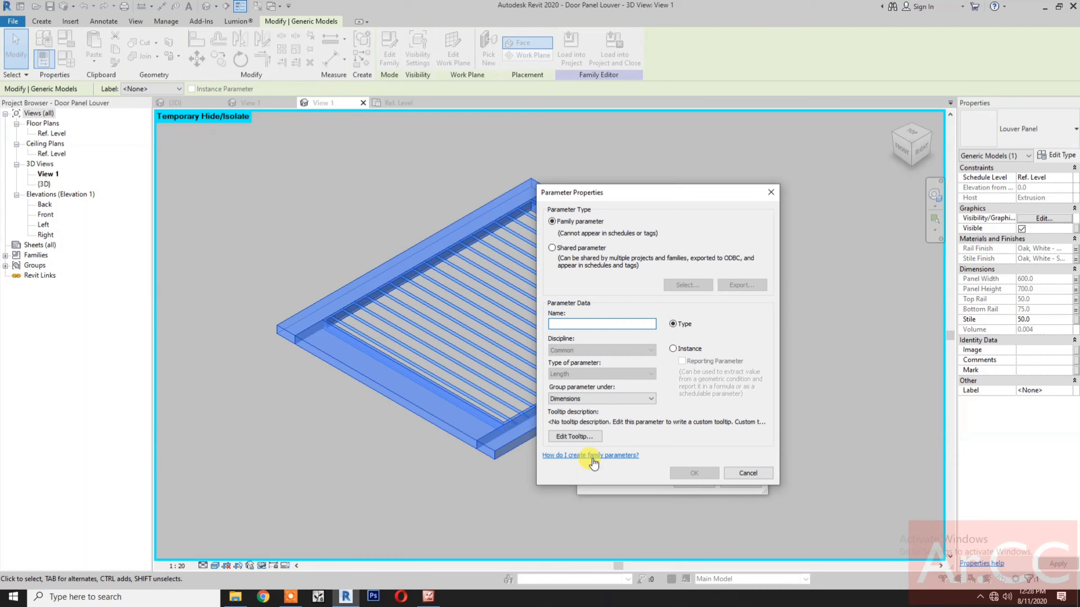
text(Sti)
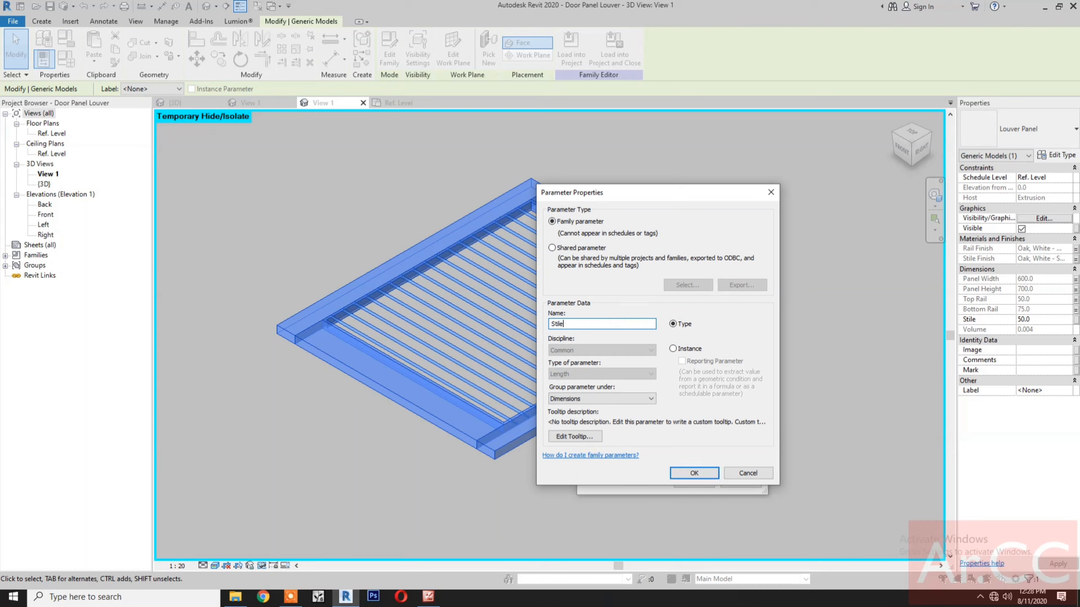
text(le)
click(705, 476)
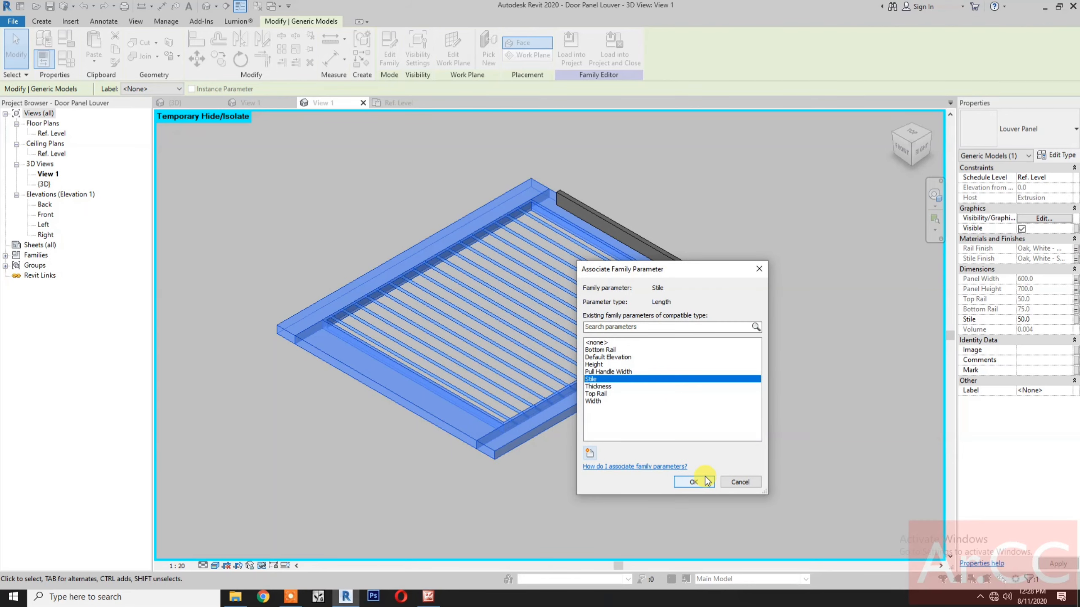
click(693, 483)
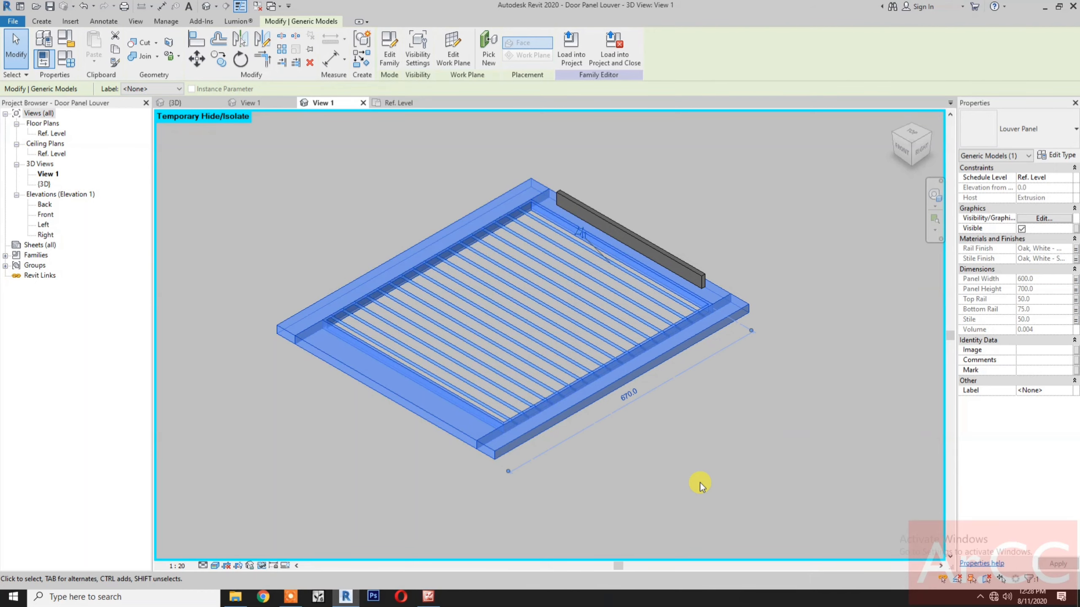
- Check the louver panel's type properties without changing them, and clear the panel selection
click(1063, 156)
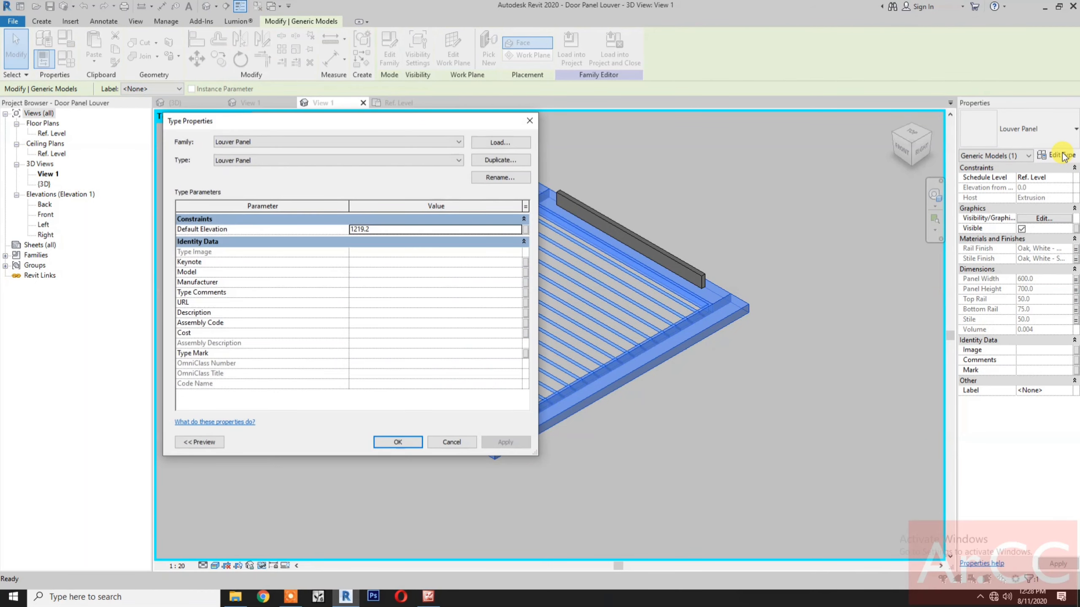
click(383, 442)
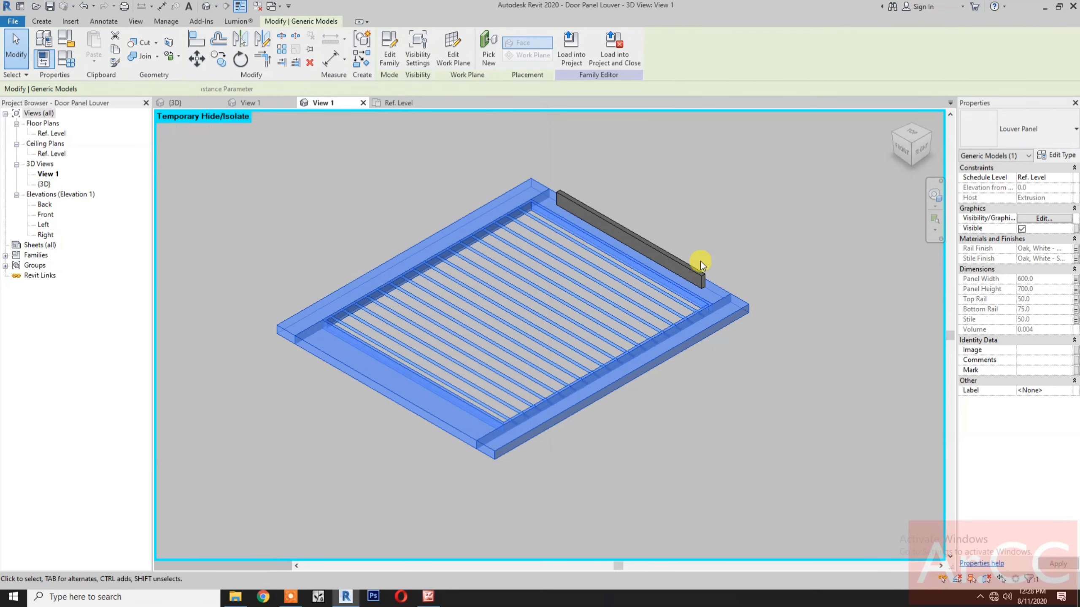
click(690, 445)
scroll(683, 444, down, 3)
middle_drag(691, 444, 864, 435)
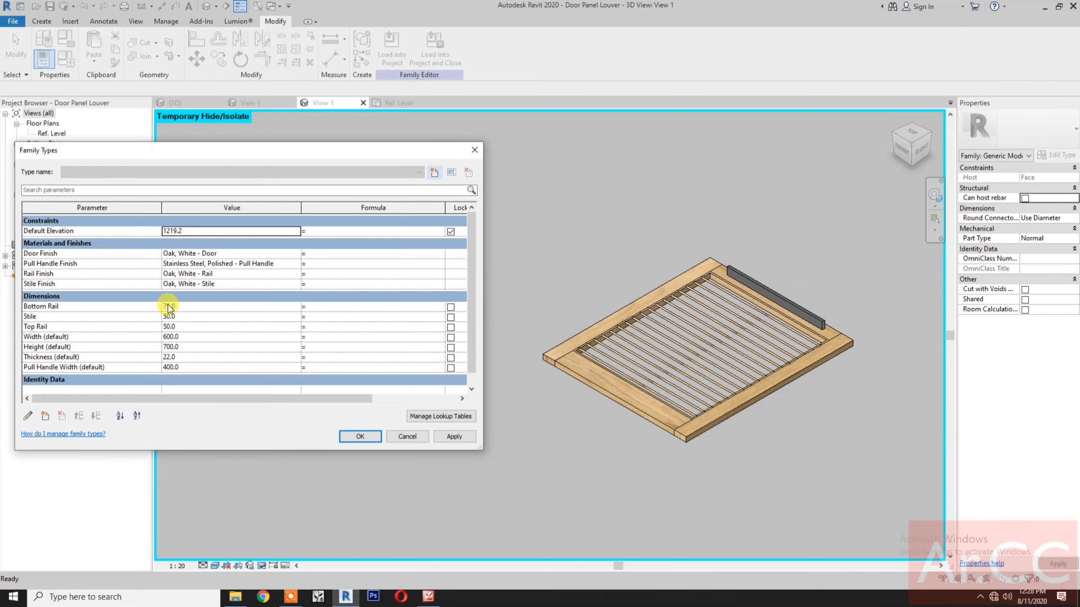
- Test the Bottom Rail parameter in the family types by applying 200, and set it back to 75
click(209, 307)
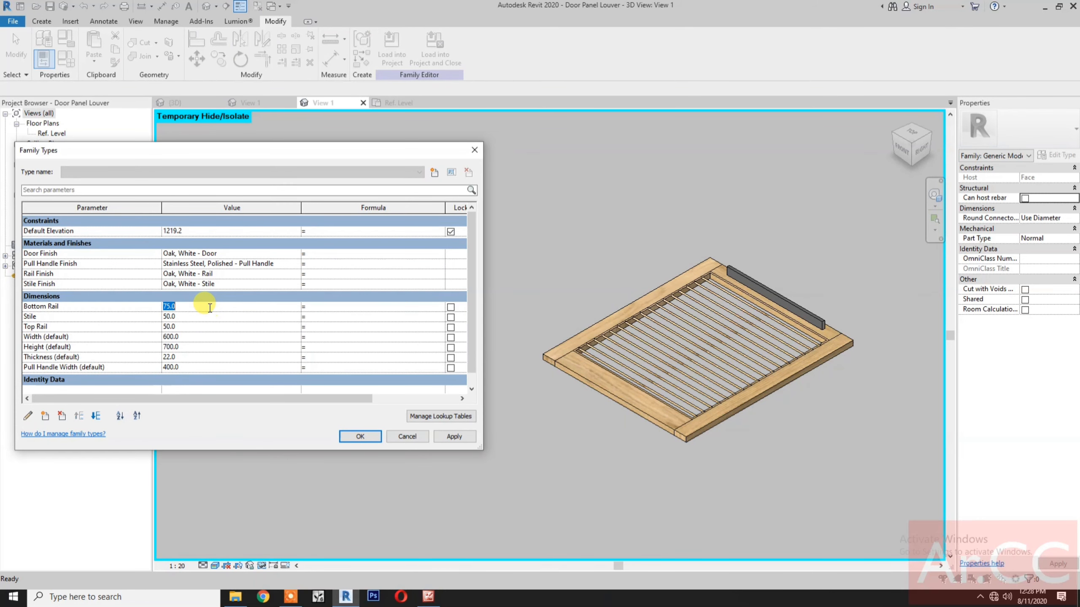
text(200)
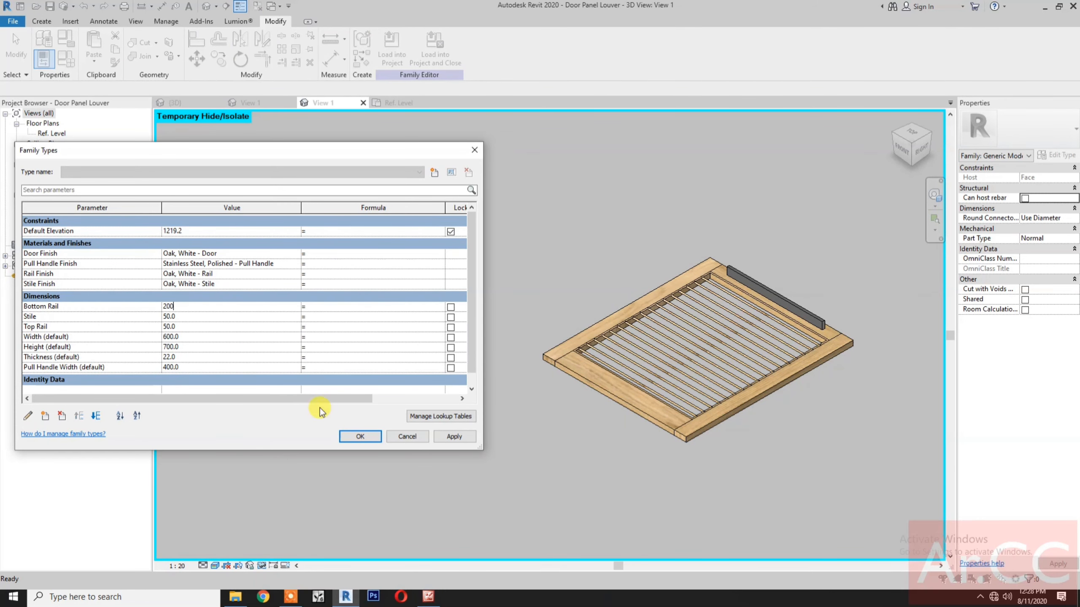
click(454, 442)
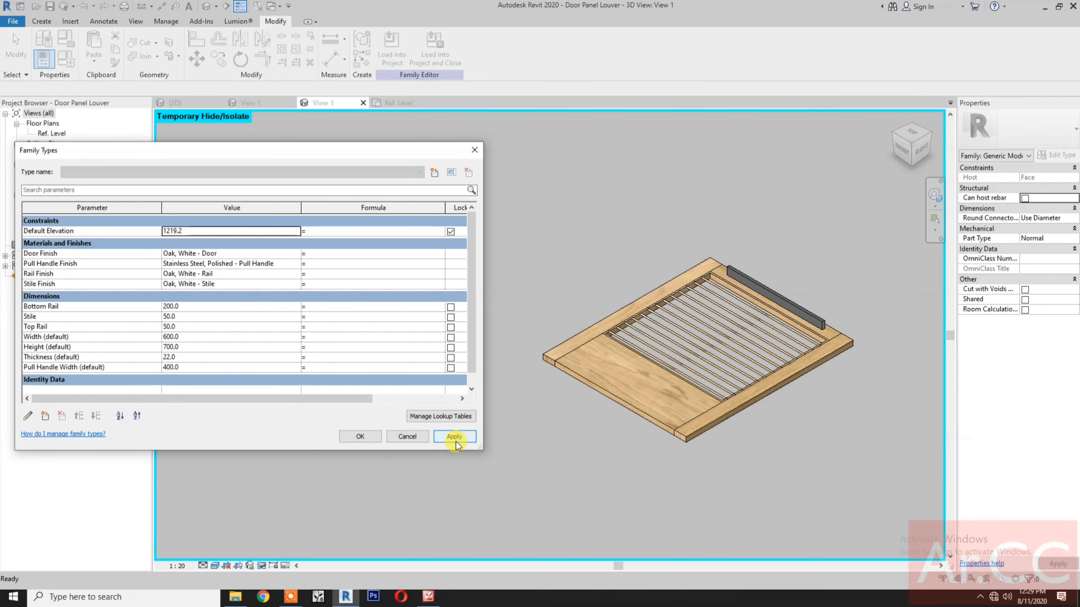
click(201, 306)
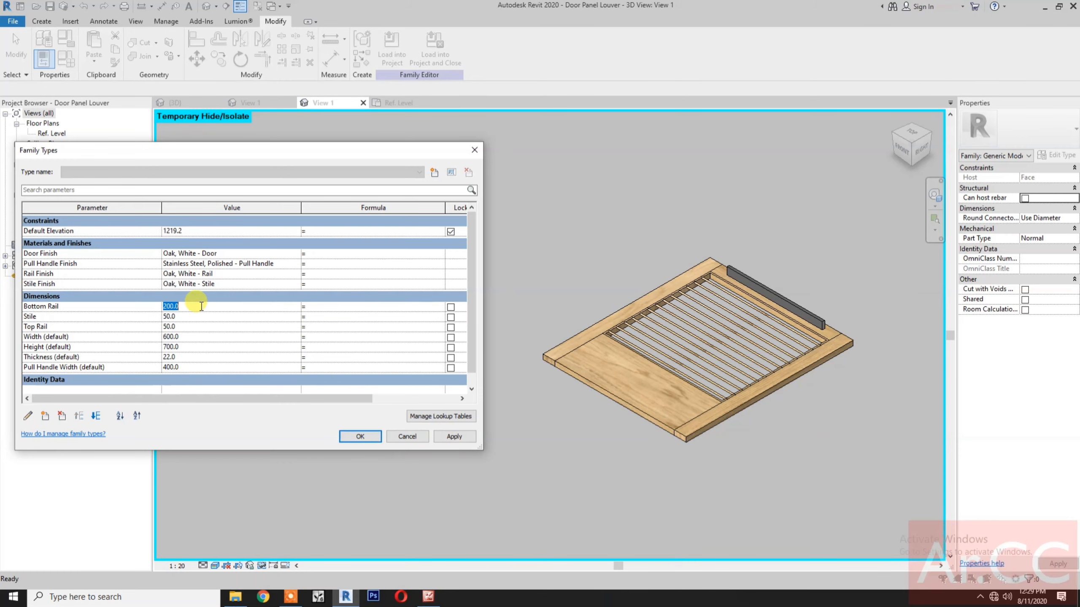
text(75)
- Test the Stile parameter by applying a value of 100, and restore it to 50
click(207, 314)
text(1)
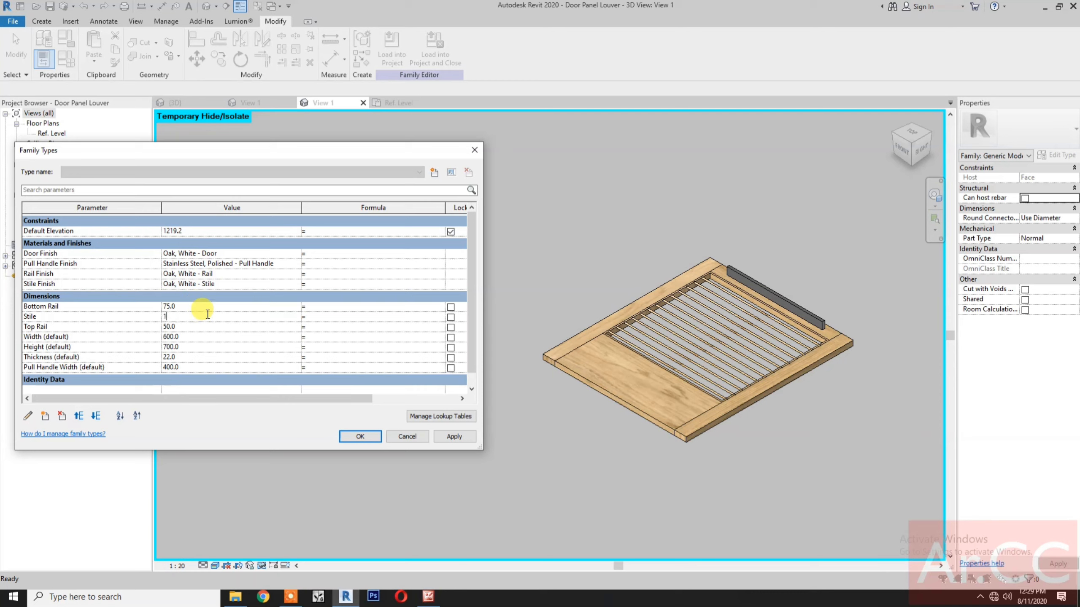
text(00)
click(452, 436)
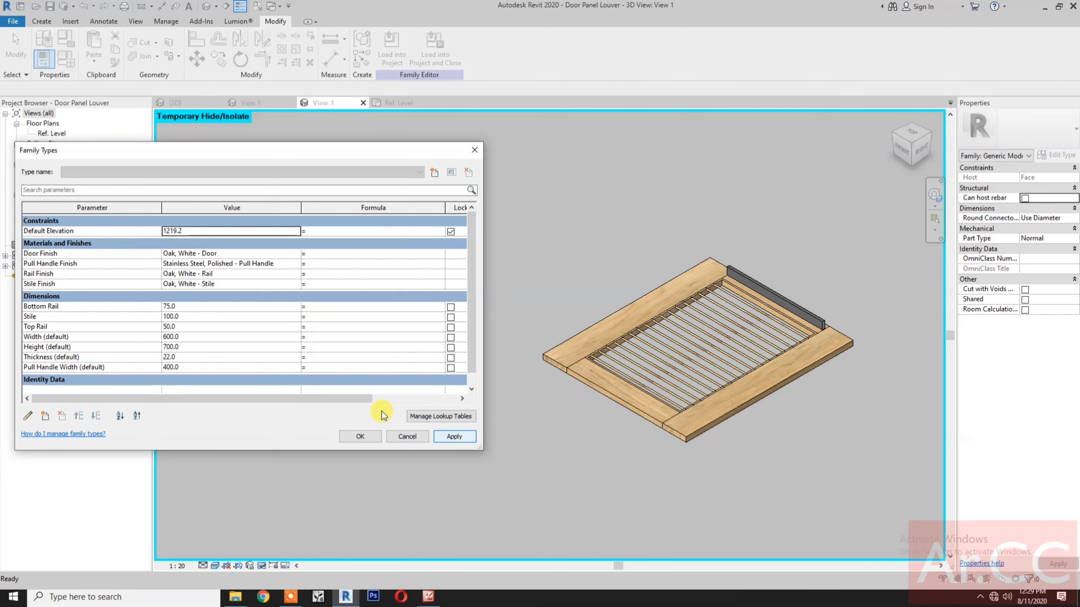
click(210, 317)
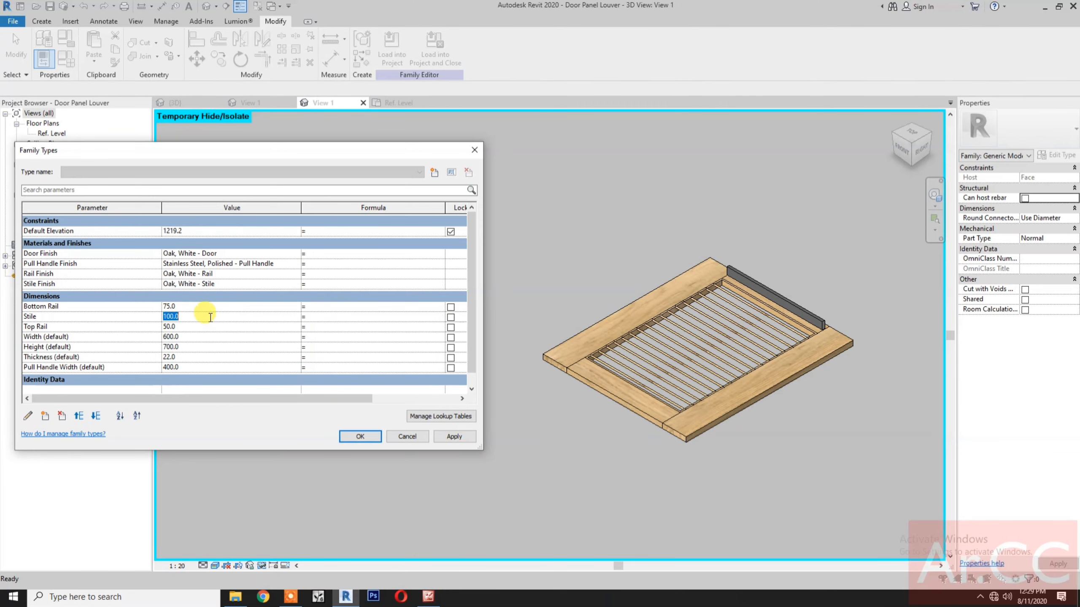
text(50)
click(458, 437)
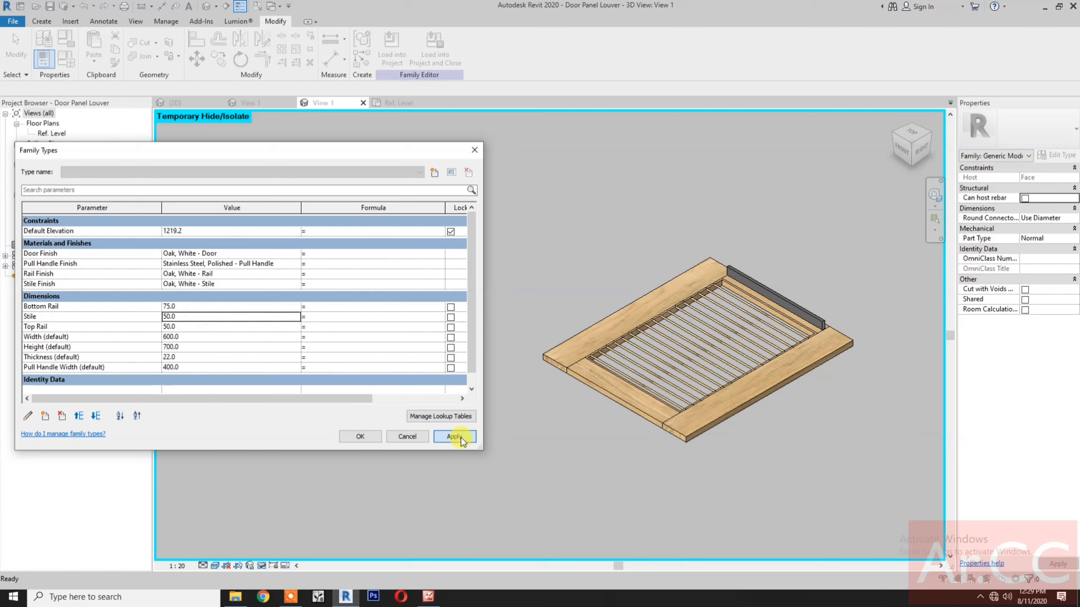
- Test the Top Rail parameter by applying a value of 200, and restore it to 50
click(211, 326)
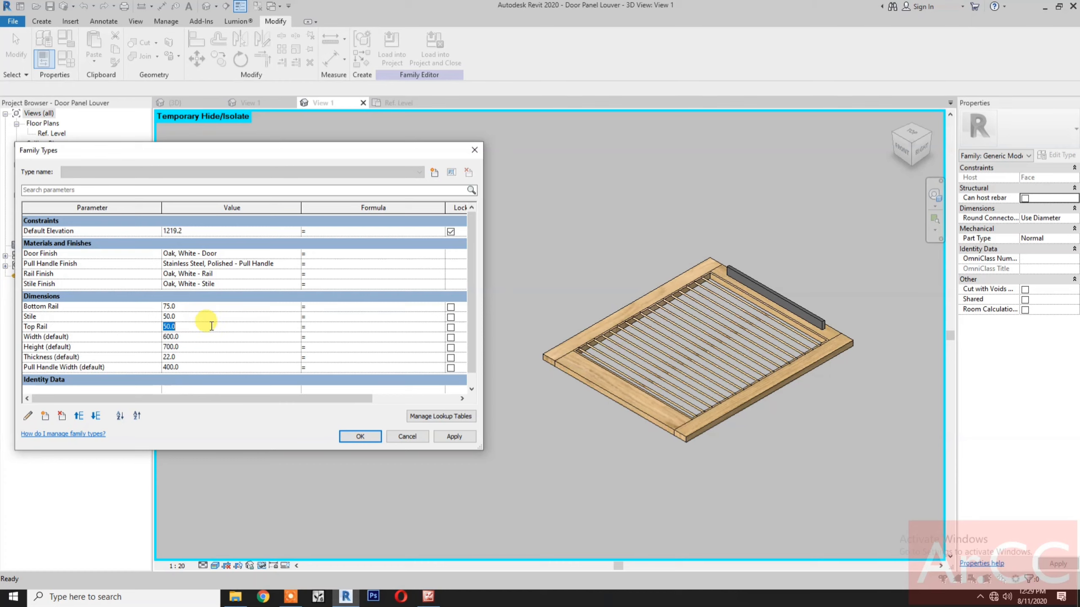
text(2)
click(456, 437)
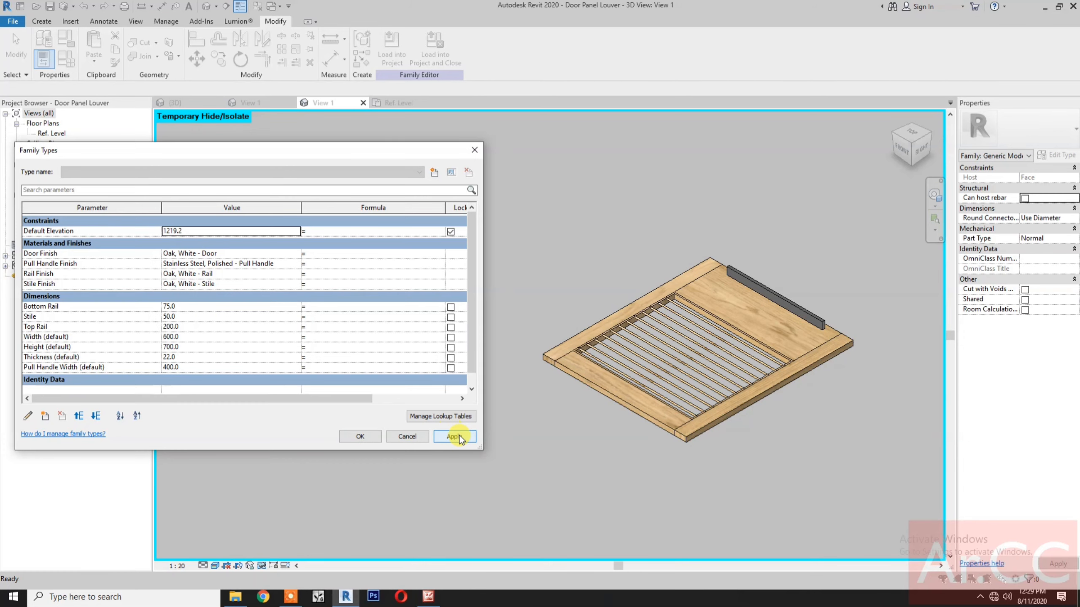
click(204, 326)
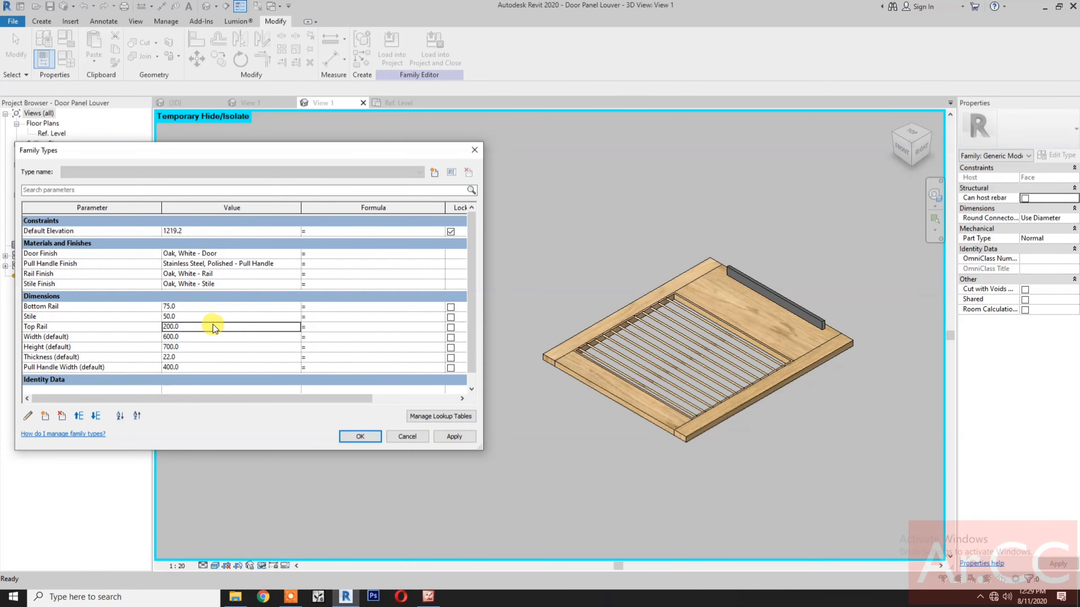
text(50)
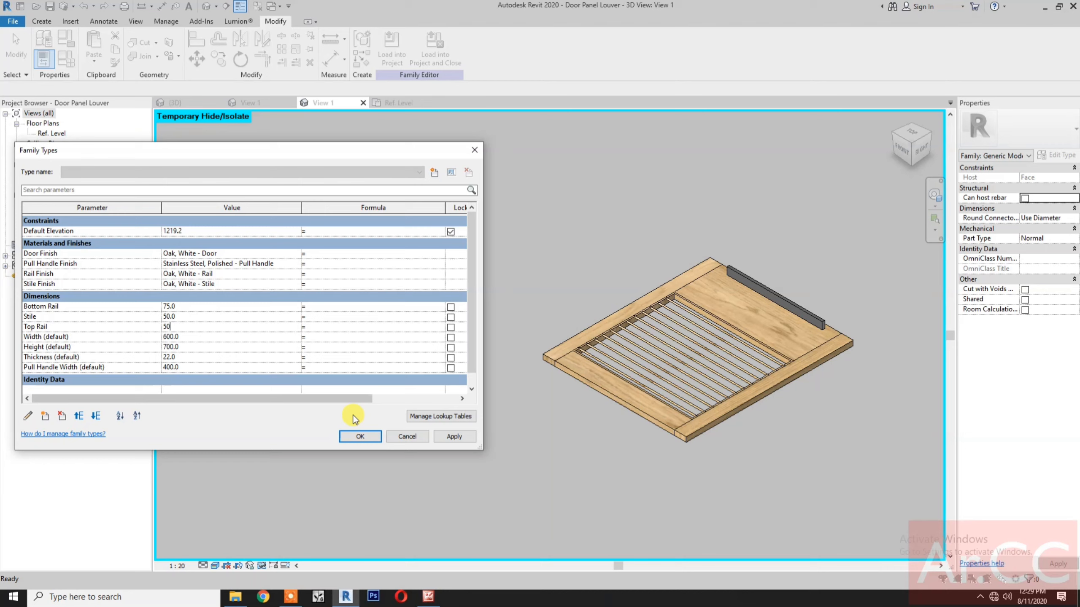
click(453, 436)
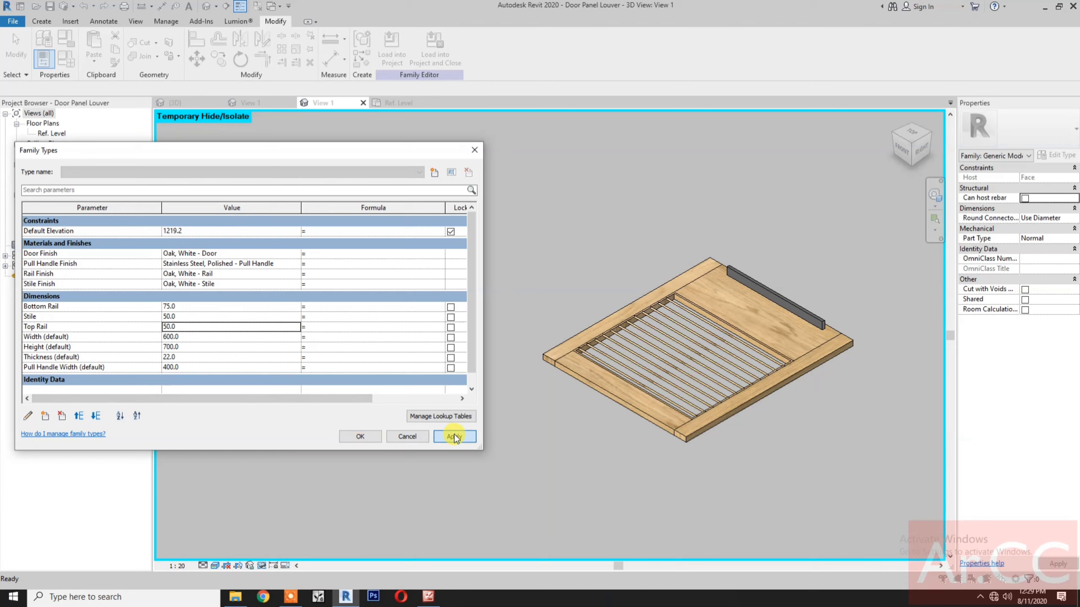
- Reorder the dimension parameters so that Top Rail comes first and Stile second, above Bottom Rail
click(88, 325)
click(82, 412)
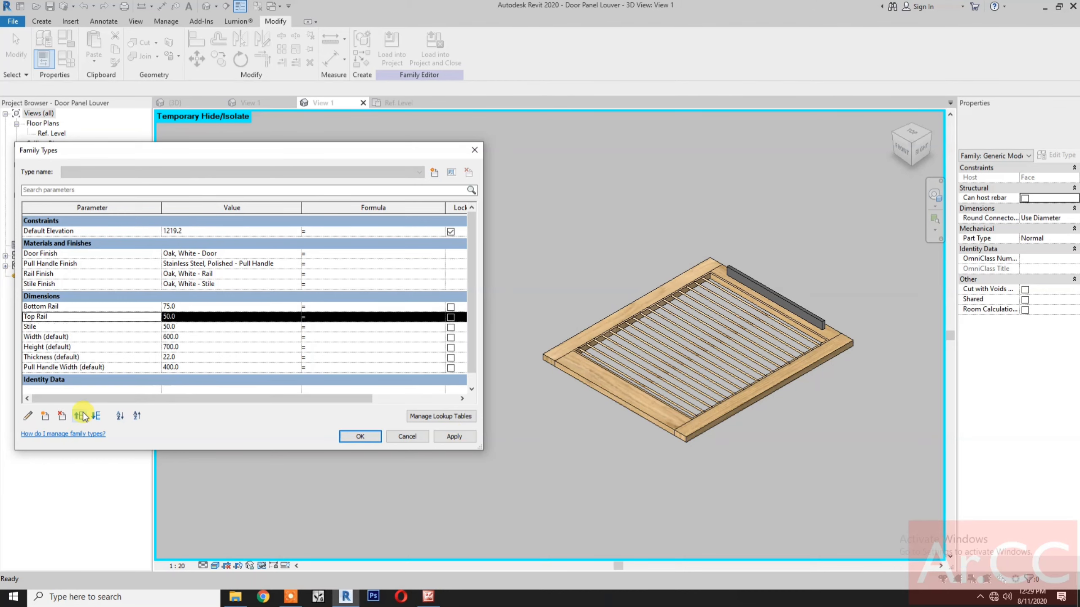
click(82, 412)
click(56, 326)
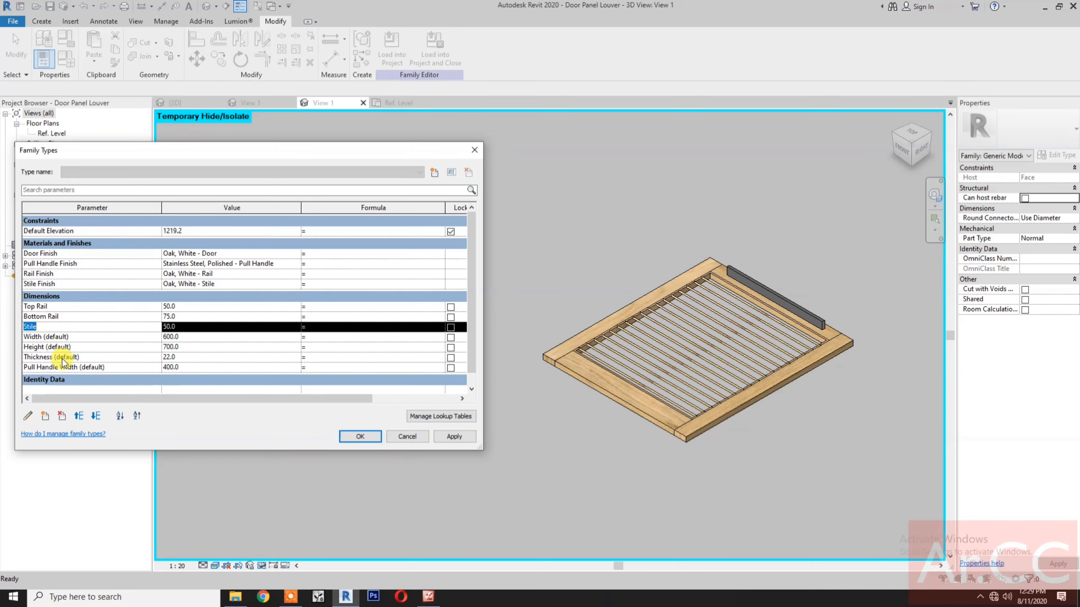
click(77, 415)
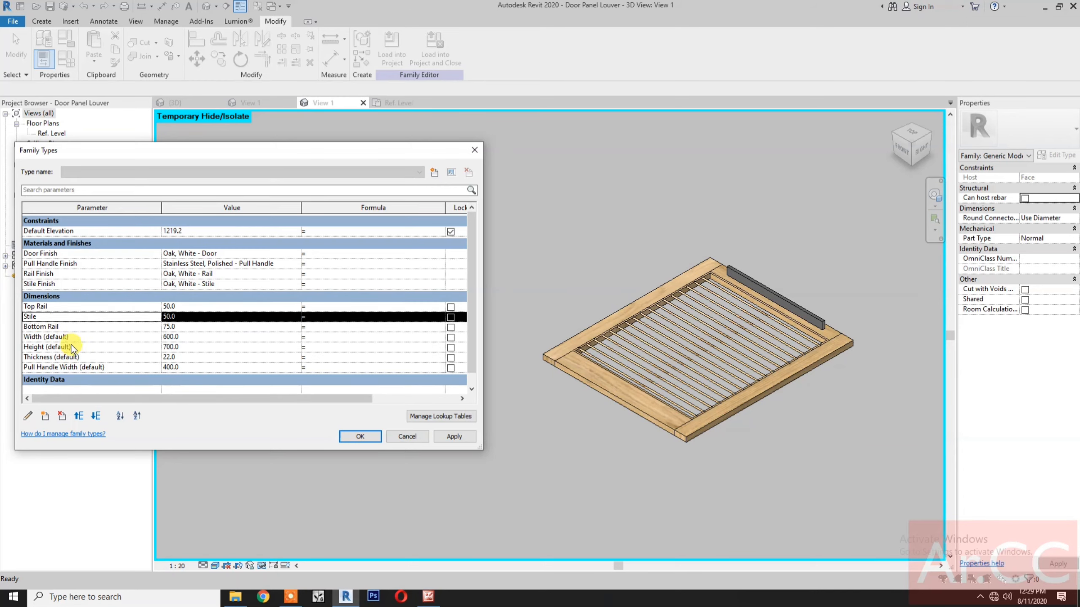
- Test the door panel's Width parameter by applying 800, and restore it to 600
click(196, 337)
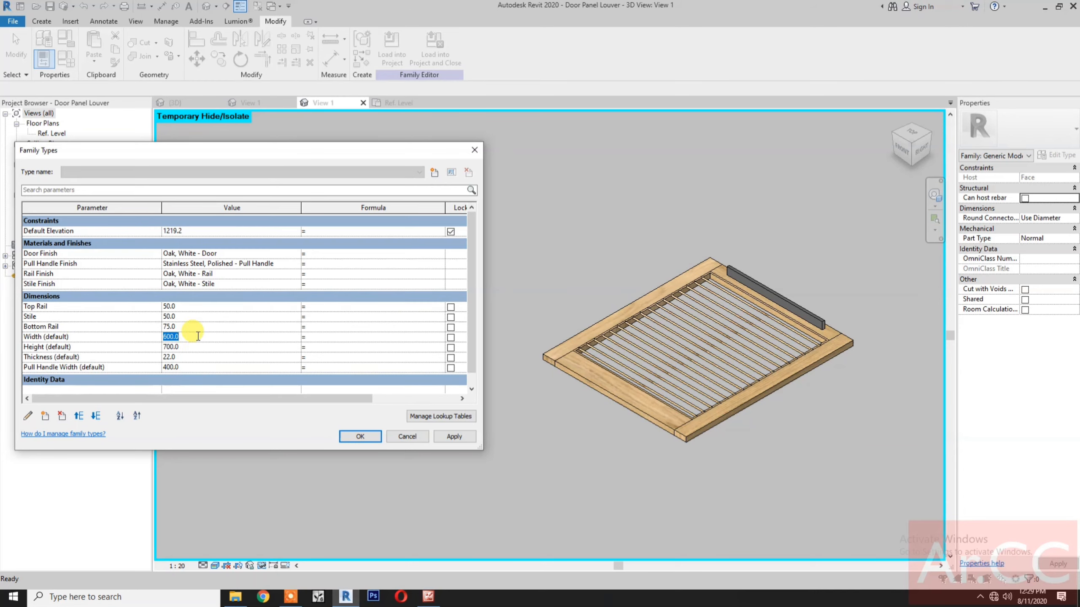
text(800)
click(448, 437)
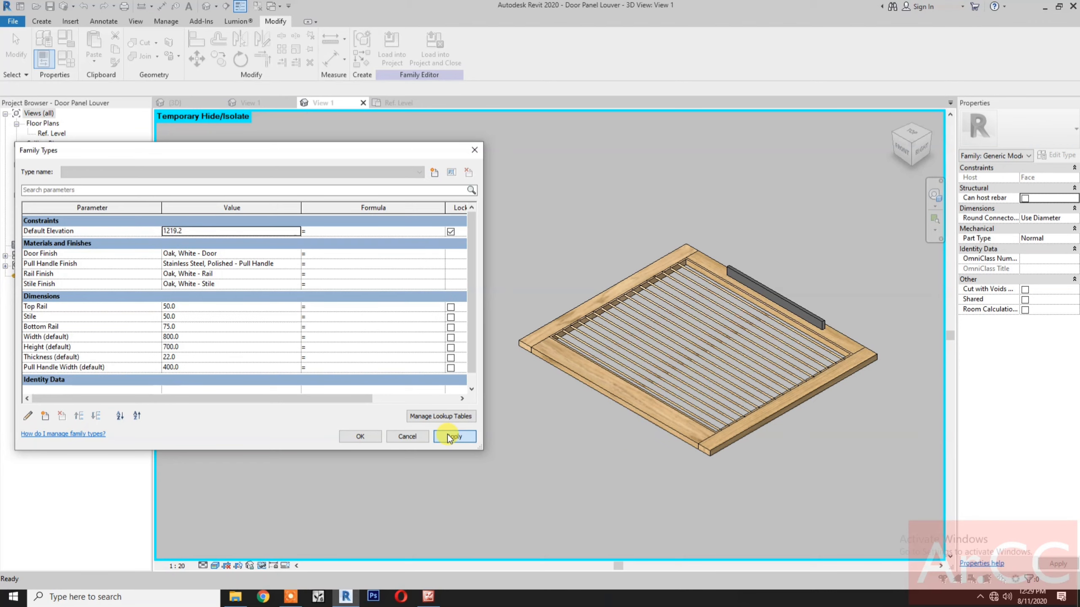
click(198, 340)
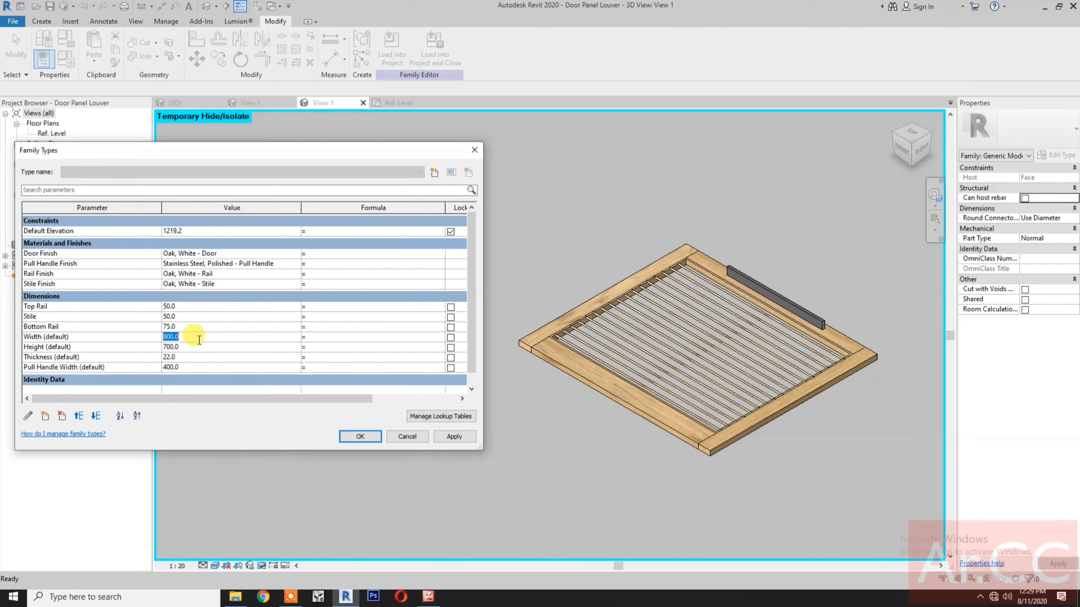
text(600)
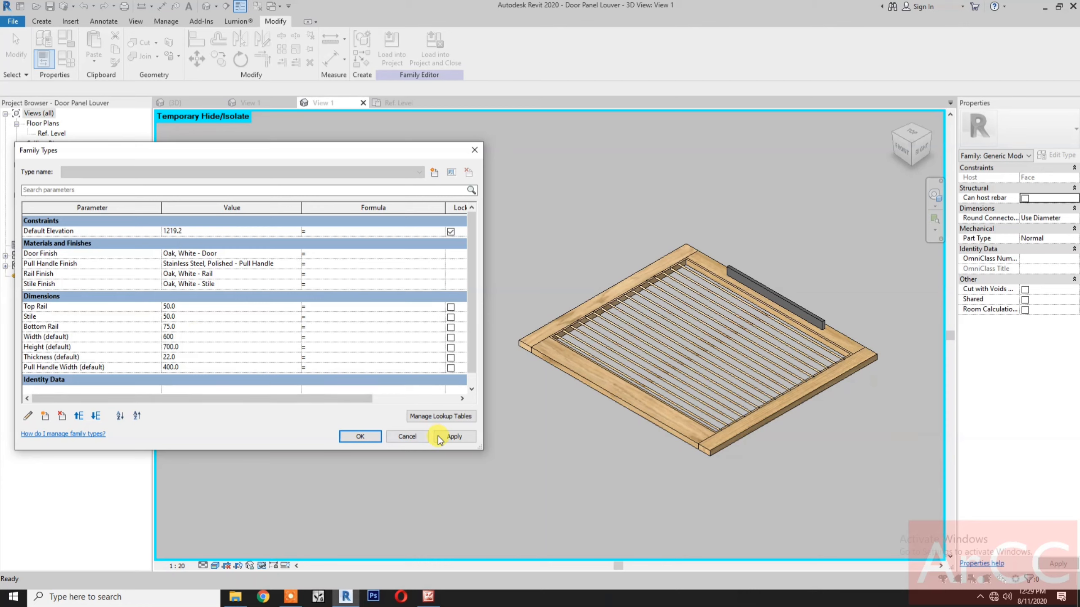
click(445, 438)
- Test the door panel's Height parameter by applying 900, and restore it to 700
click(199, 348)
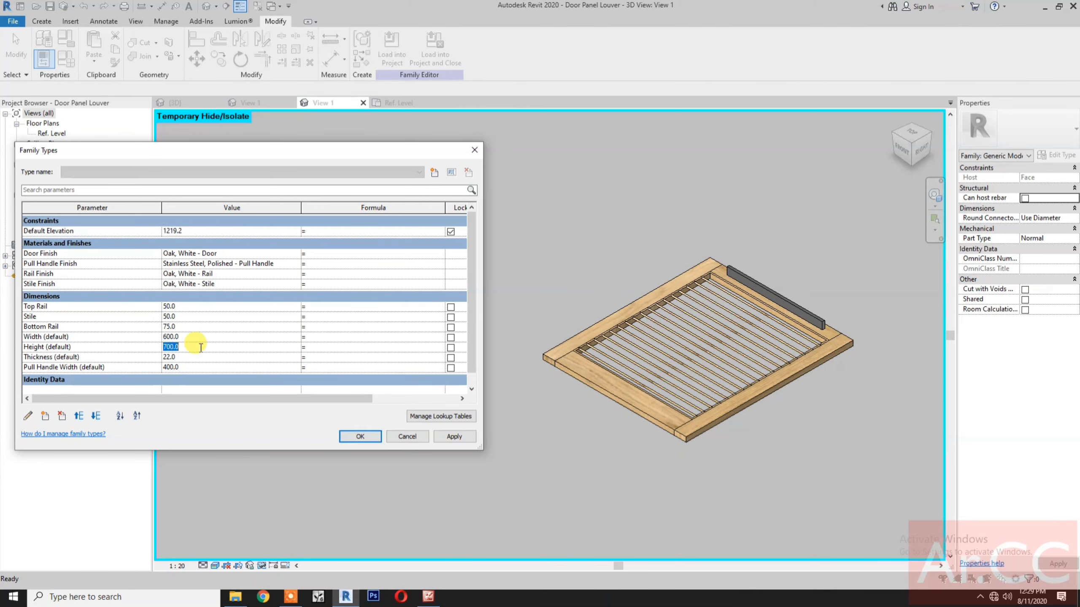
text(900)
click(447, 439)
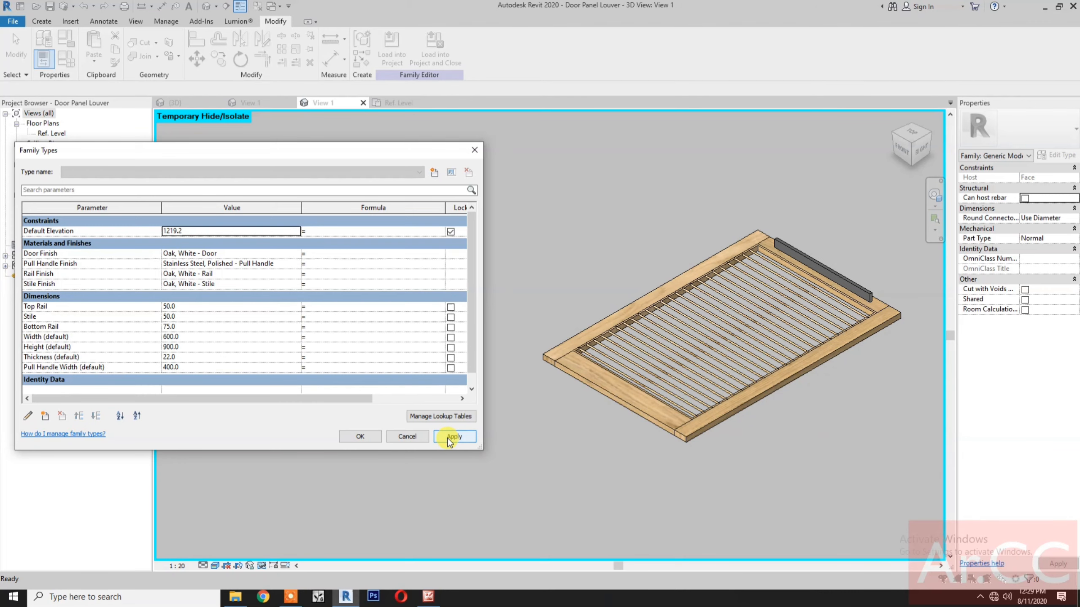
click(201, 348)
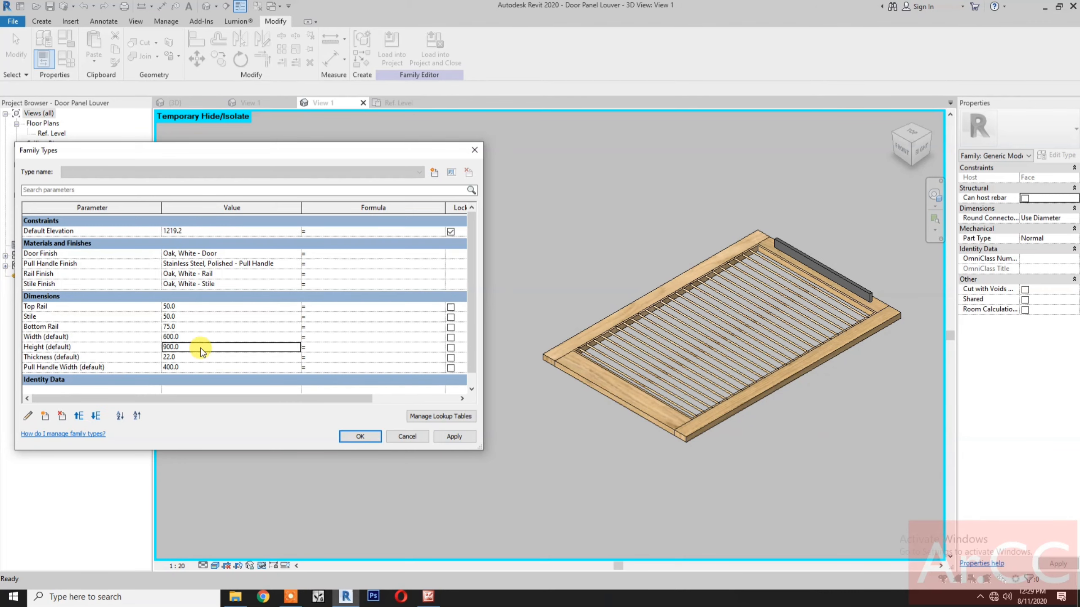
text(700)
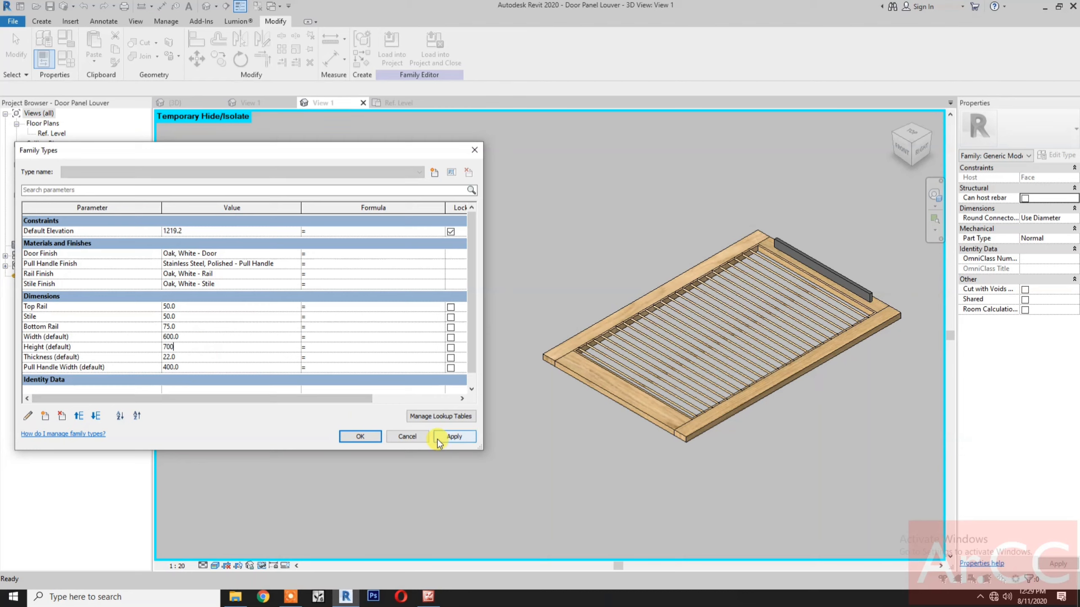
click(453, 437)
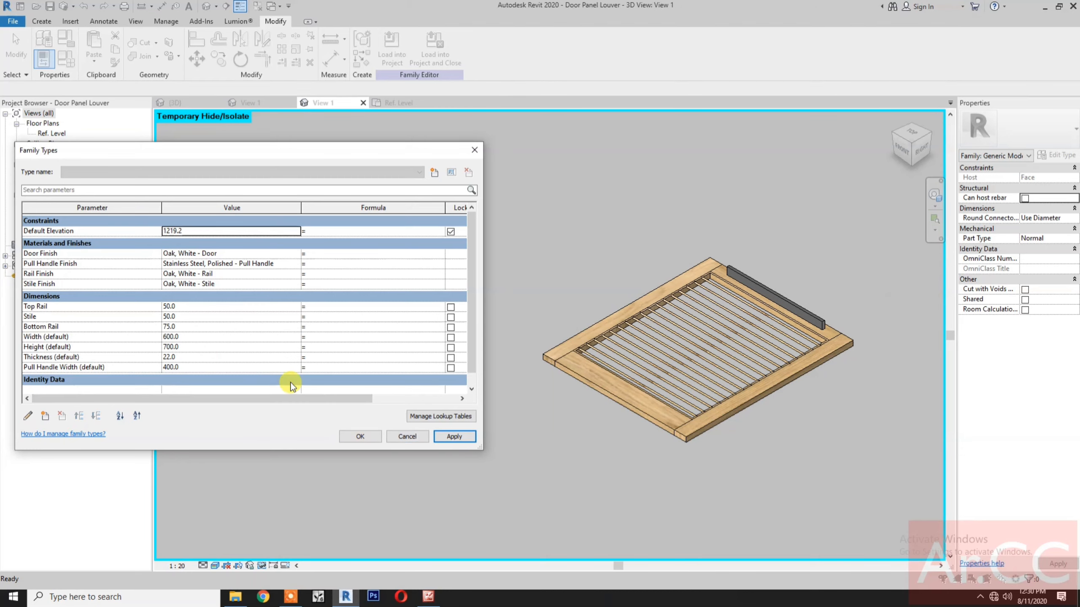
- Accept the family type settings, fit the door panel in the view, and save the family to the Desktop as Door Panel Louver
scroll(349, 374, down, 1)
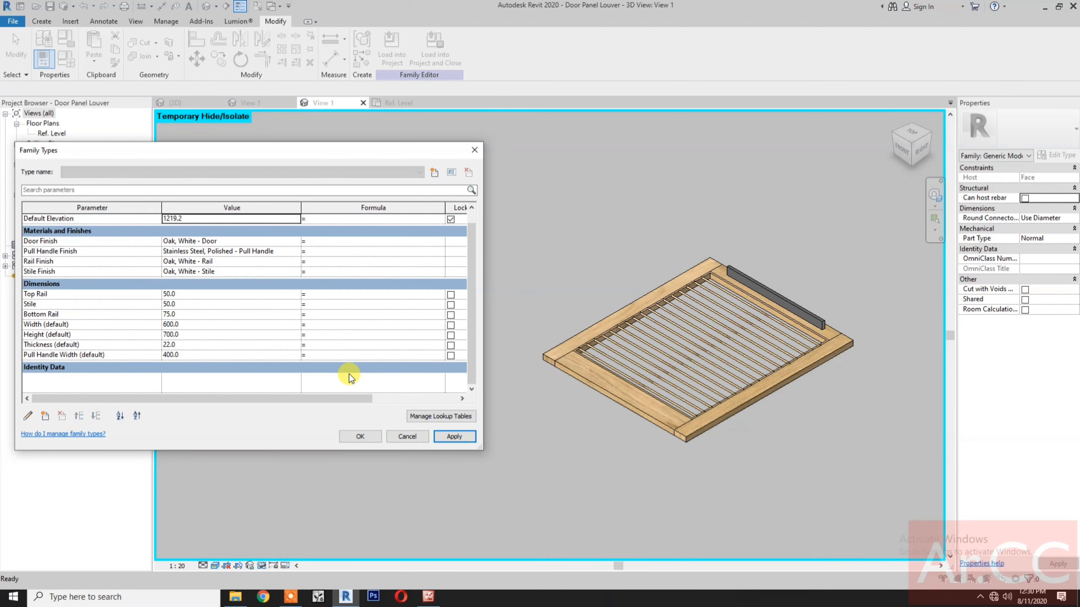
click(366, 438)
right_click(386, 404)
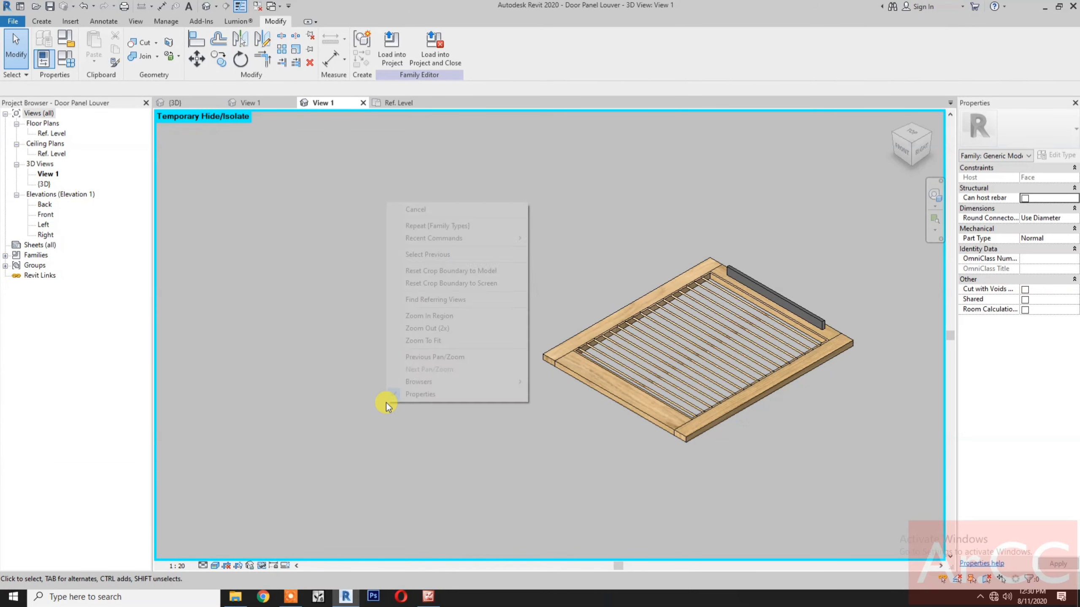
click(437, 342)
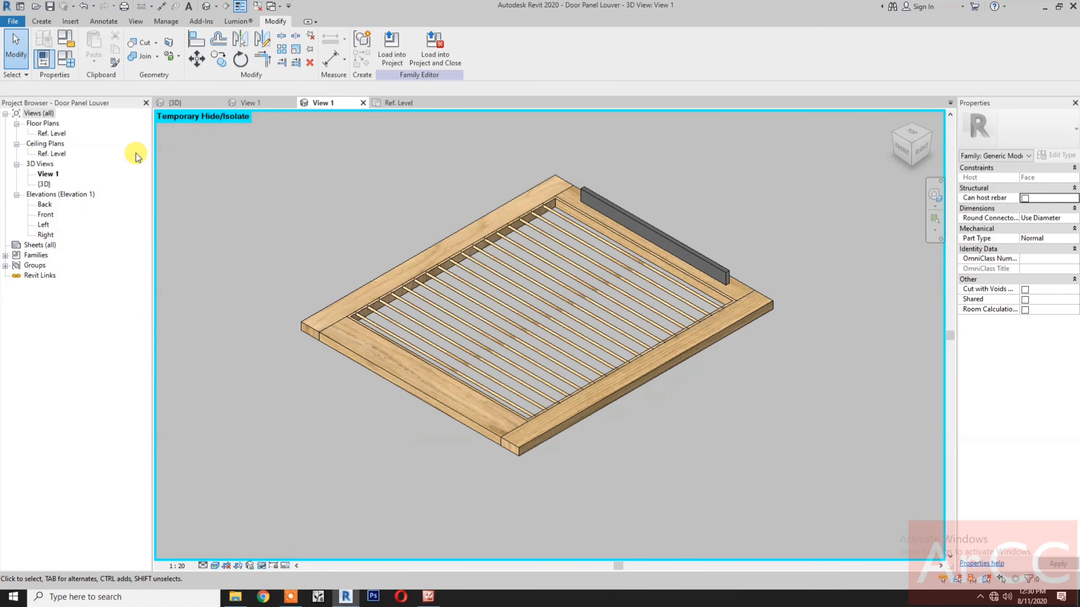
click(50, 6)
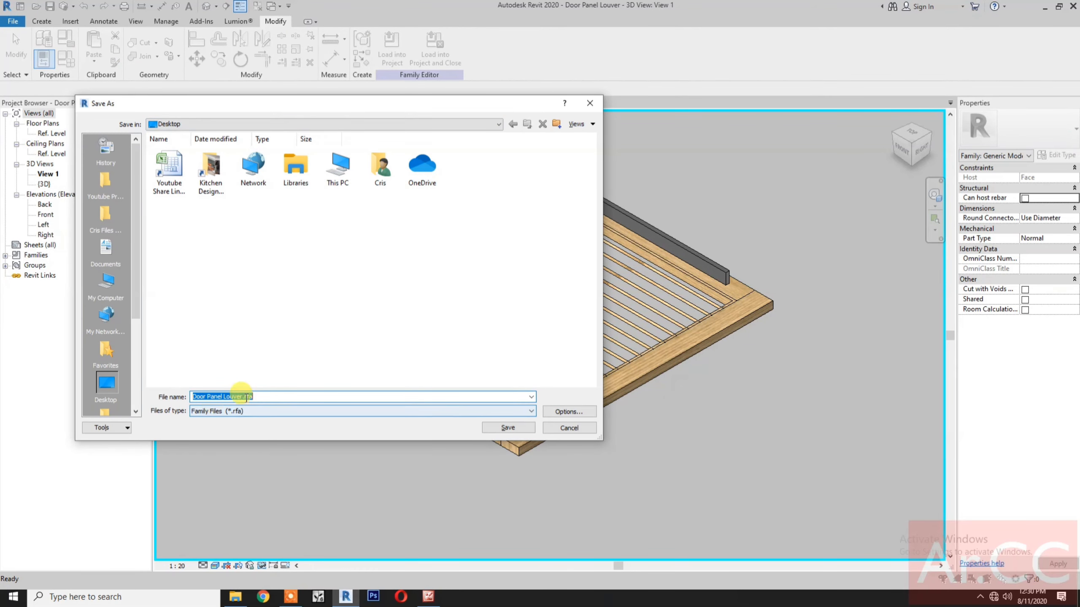
click(508, 428)
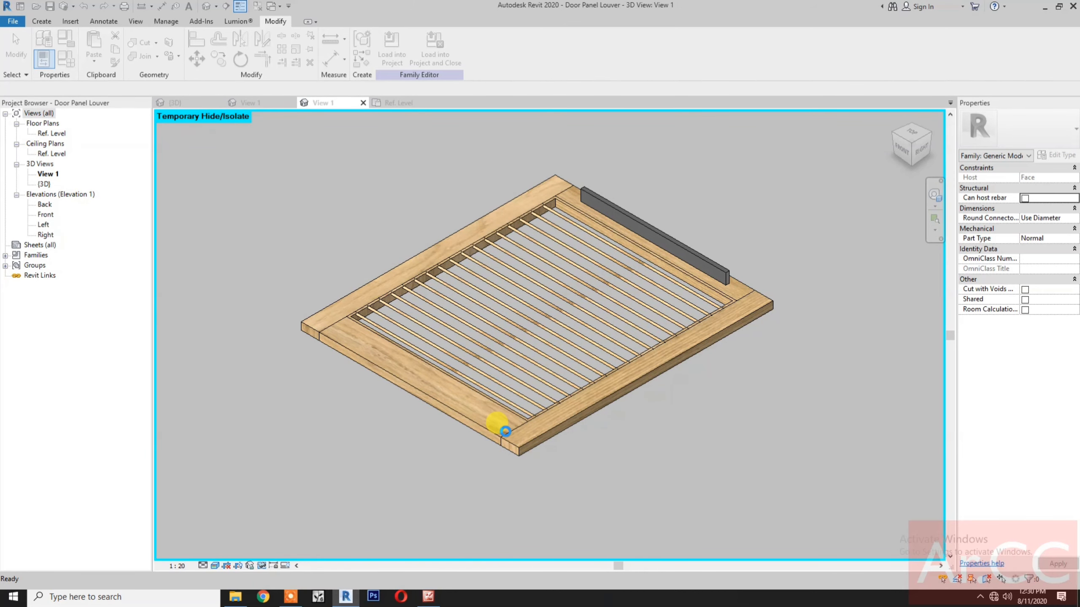
click(520, 423)
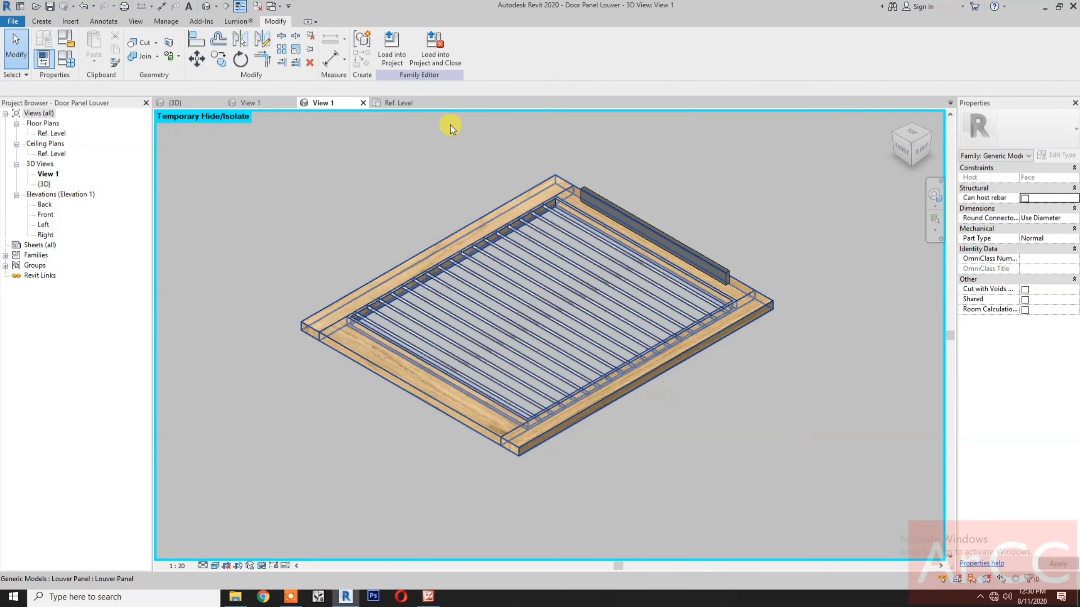
- Load the door panel family into Base Unit 1 Door - Louver.rfa and close it, overwriting only the existing version without its parameter values
click(435, 59)
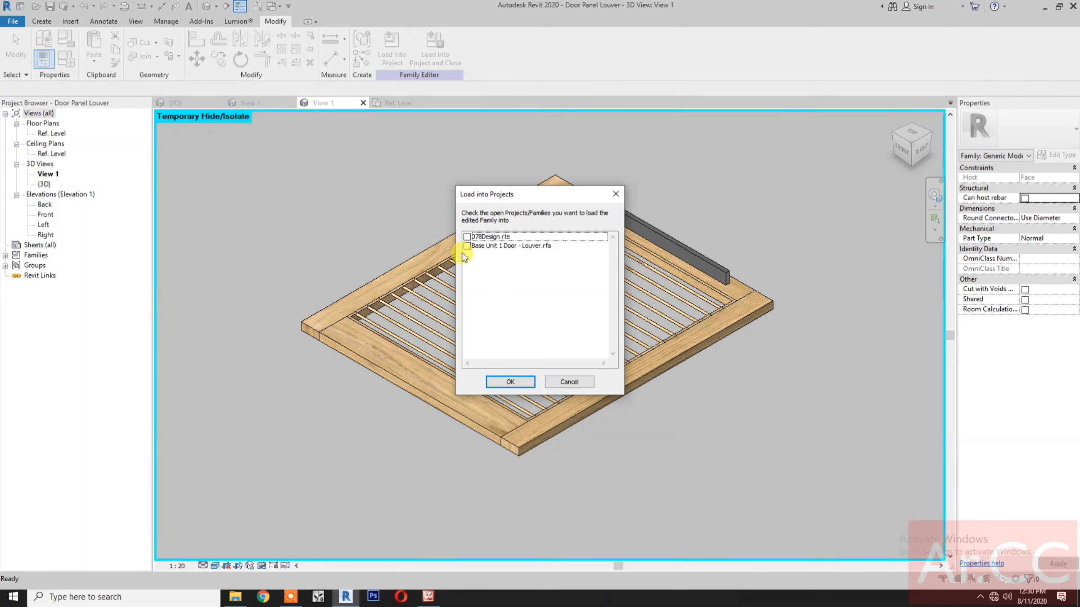
click(466, 246)
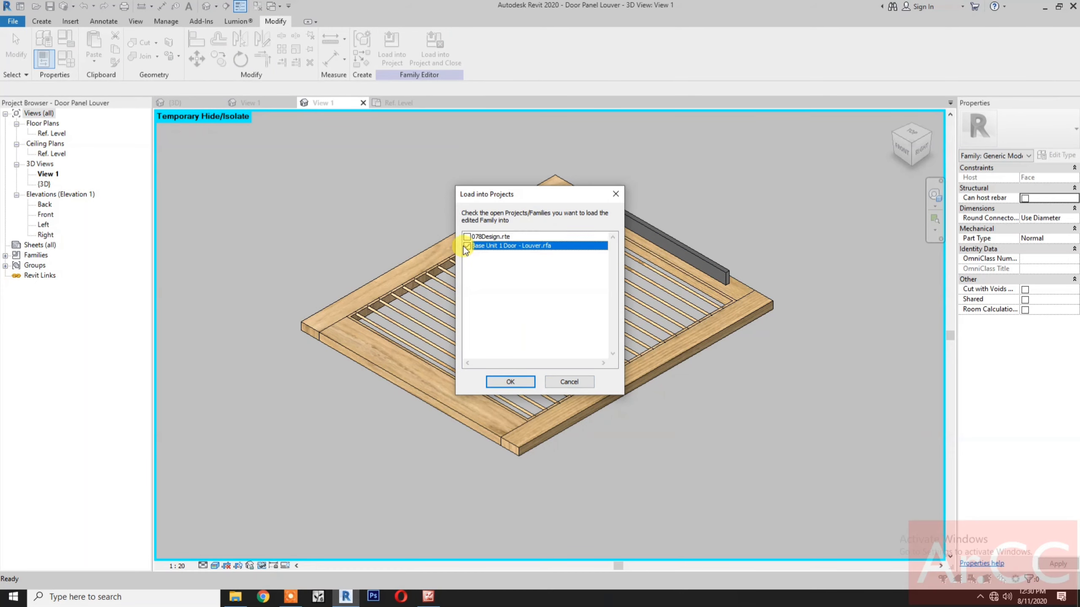
click(505, 384)
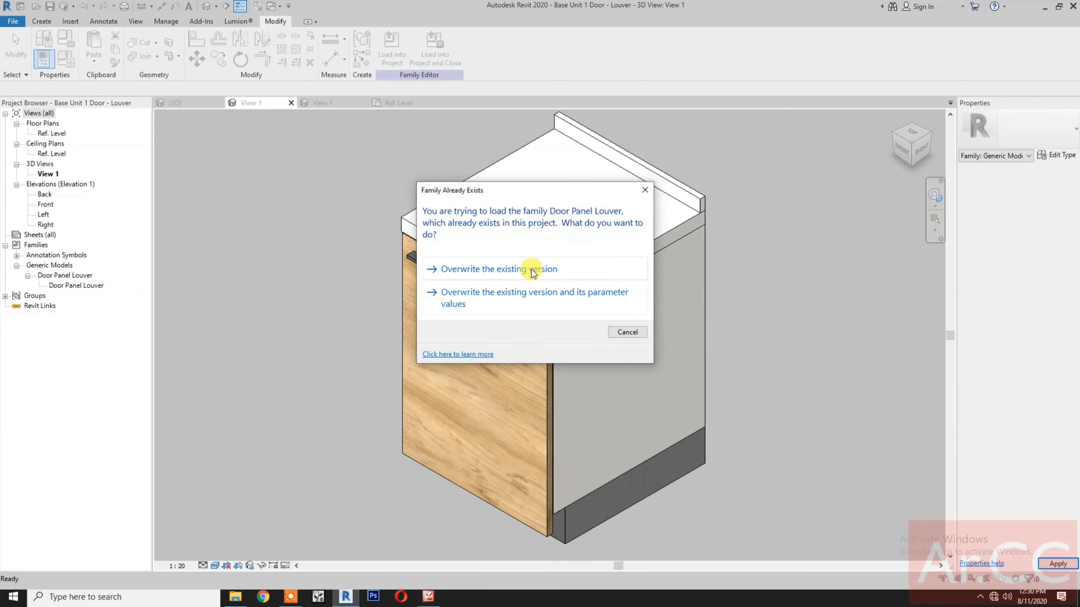
click(531, 269)
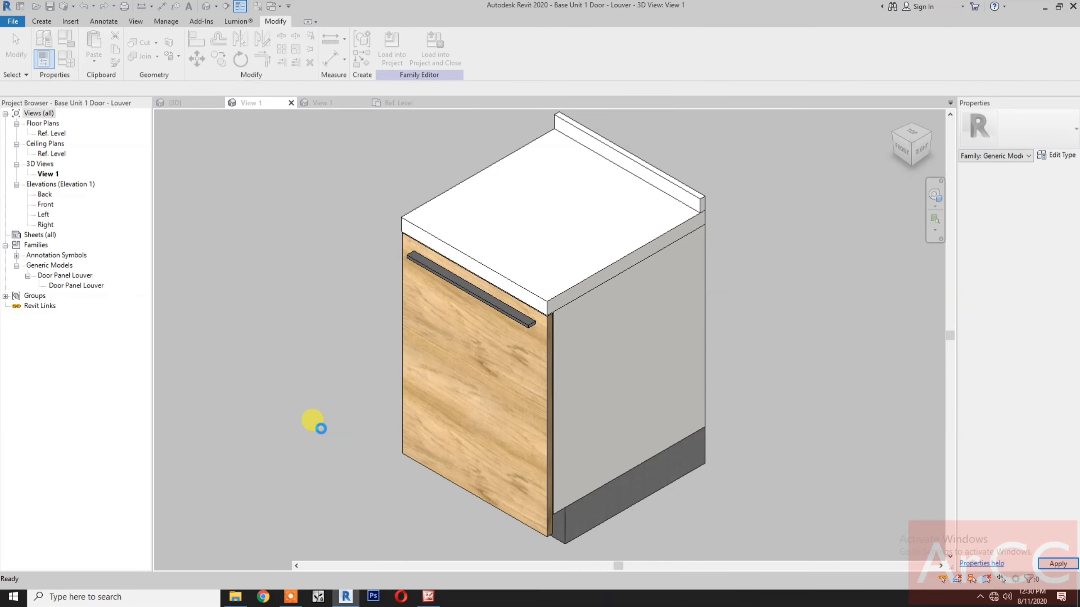
- Test the base unit's Width parameter by applying 800, and restore it to 600
scroll(321, 428, down, 2)
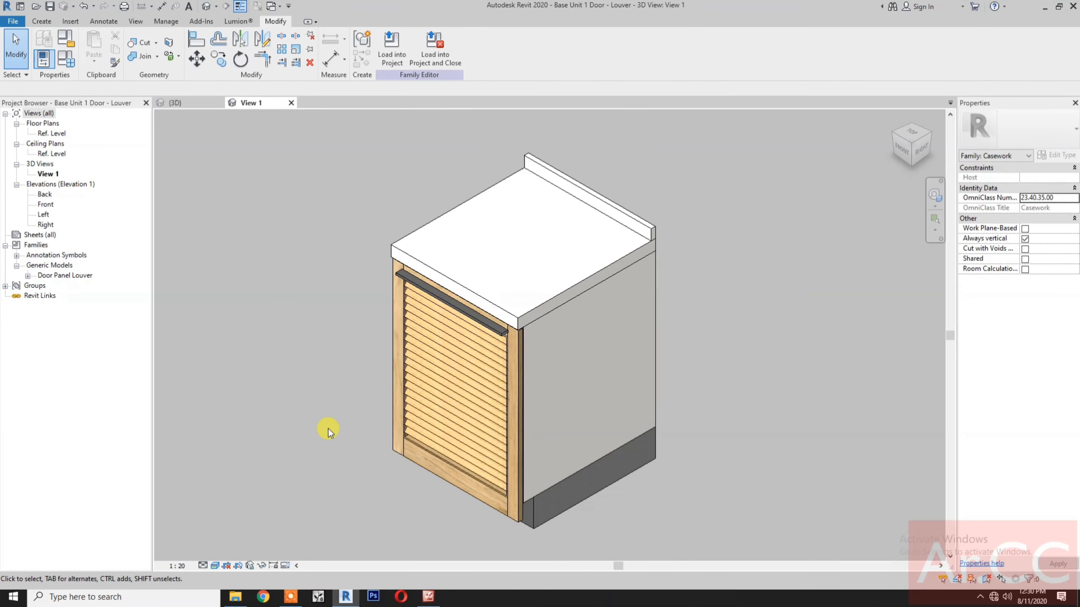
middle_drag(323, 429, 584, 439)
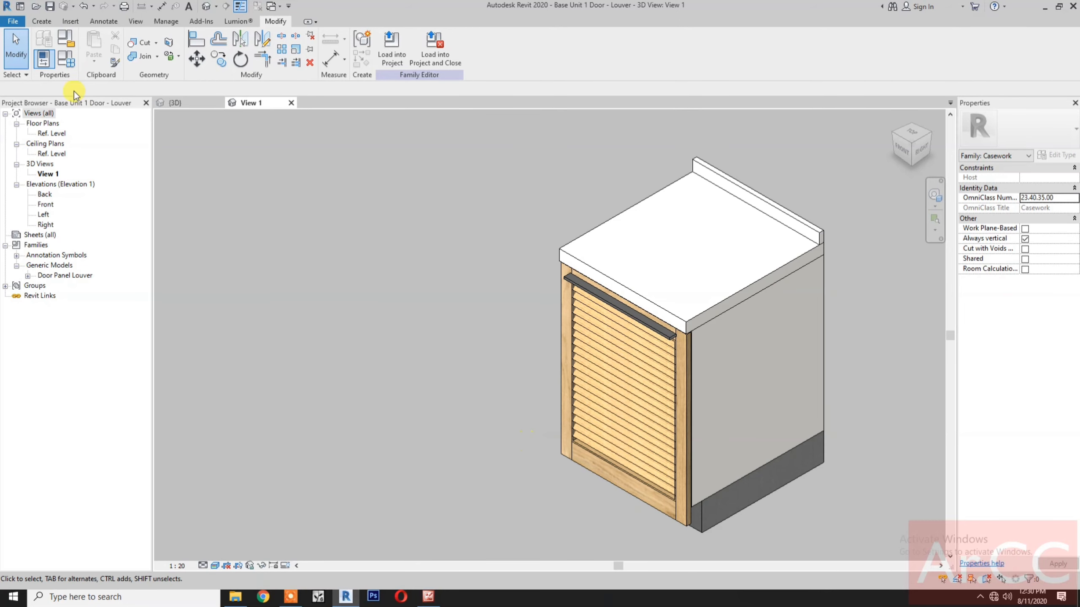
click(71, 64)
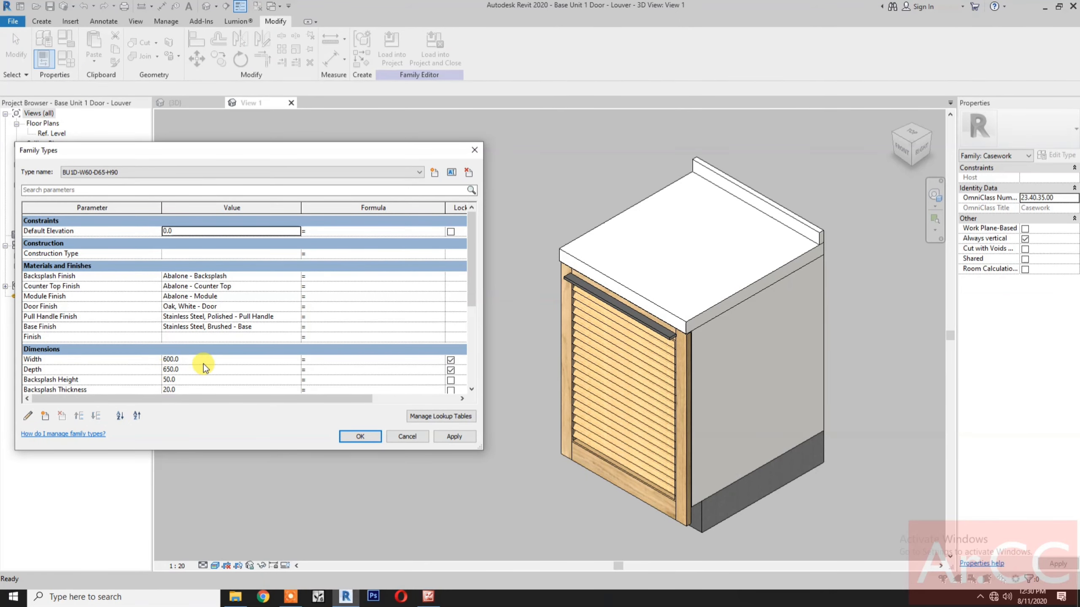
click(204, 361)
text(800)
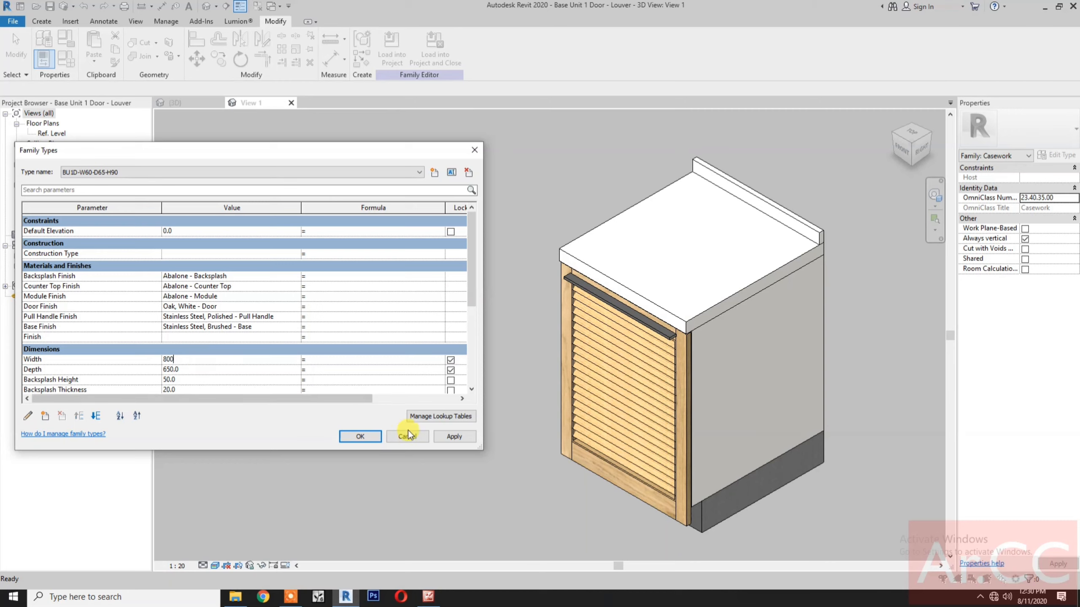
click(453, 436)
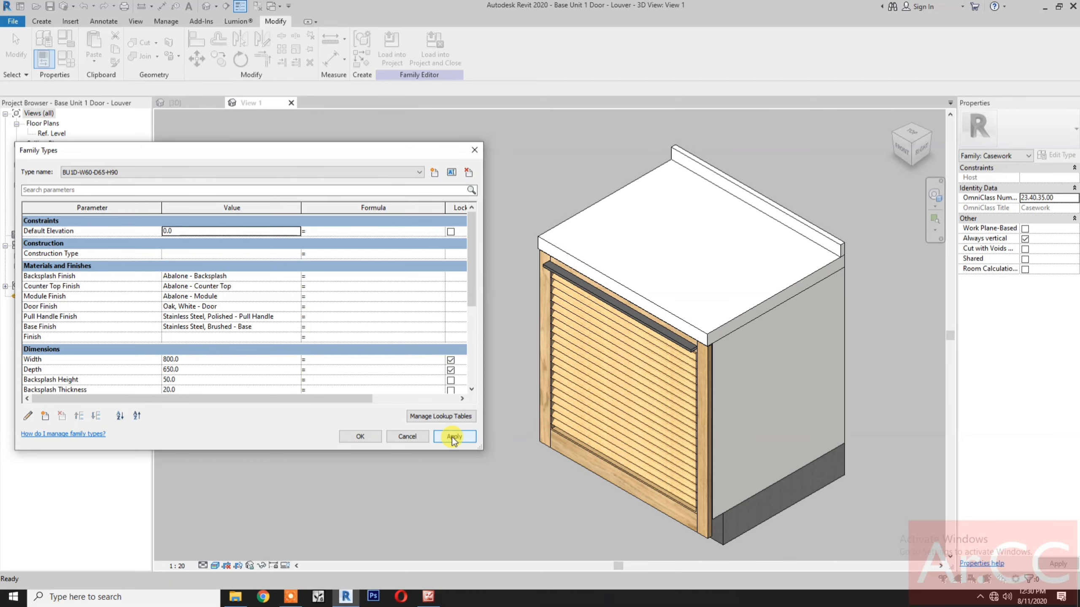
click(233, 362)
text(600)
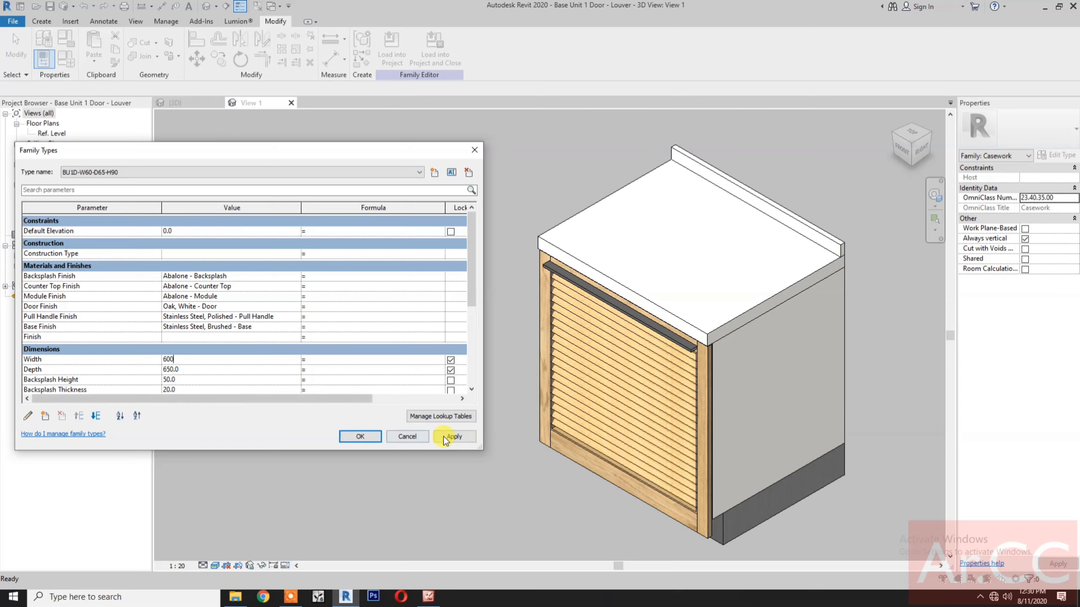
click(453, 436)
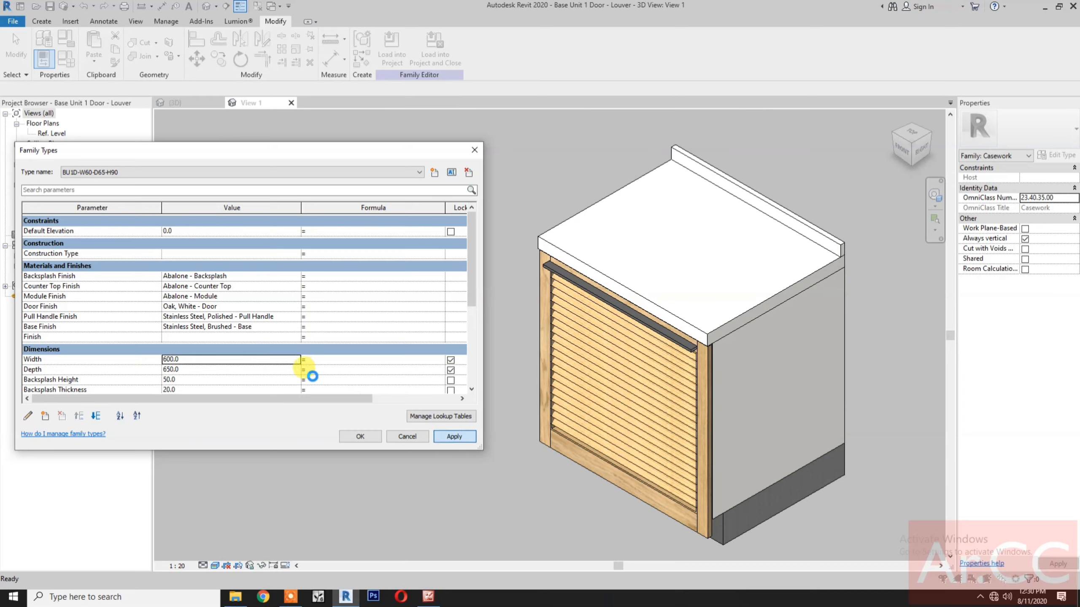
- Test the base unit's Depth parameter by applying 800, and restore it to 650
scroll(272, 374, down, 2)
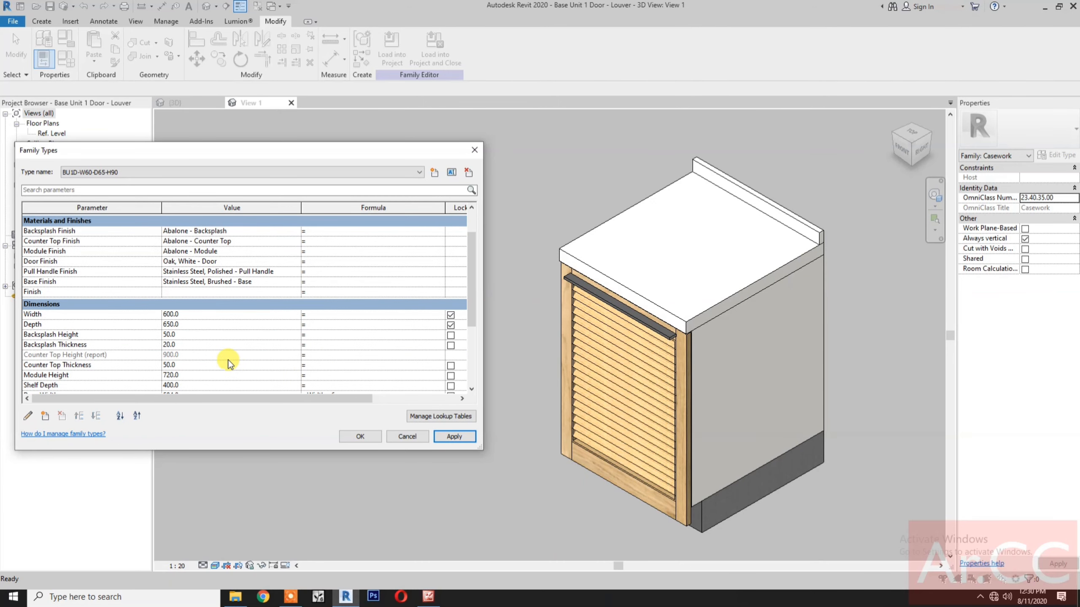
click(226, 324)
text(800)
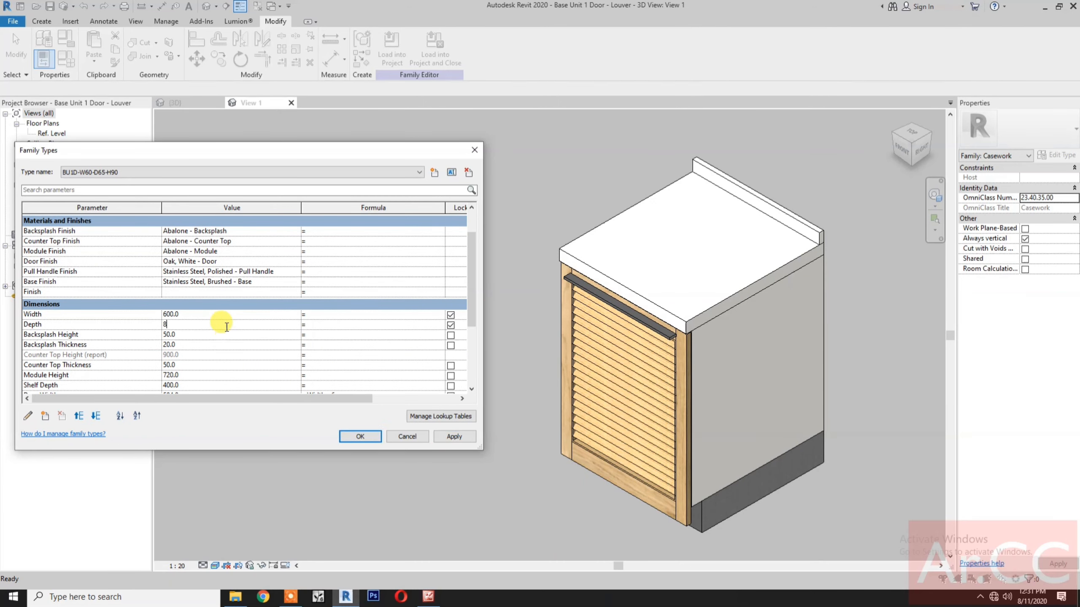
click(452, 437)
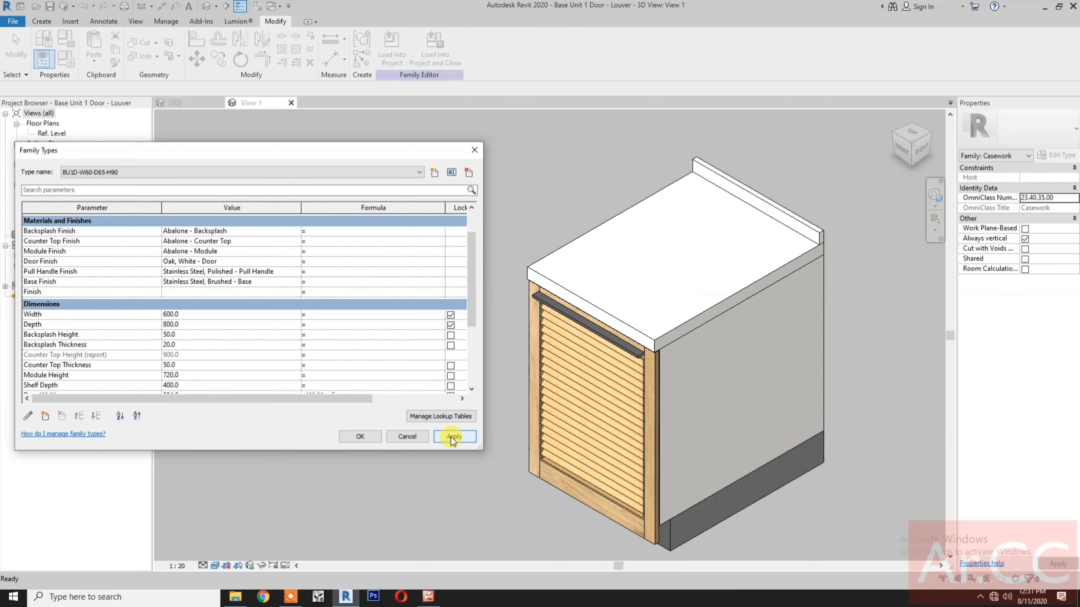
click(206, 326)
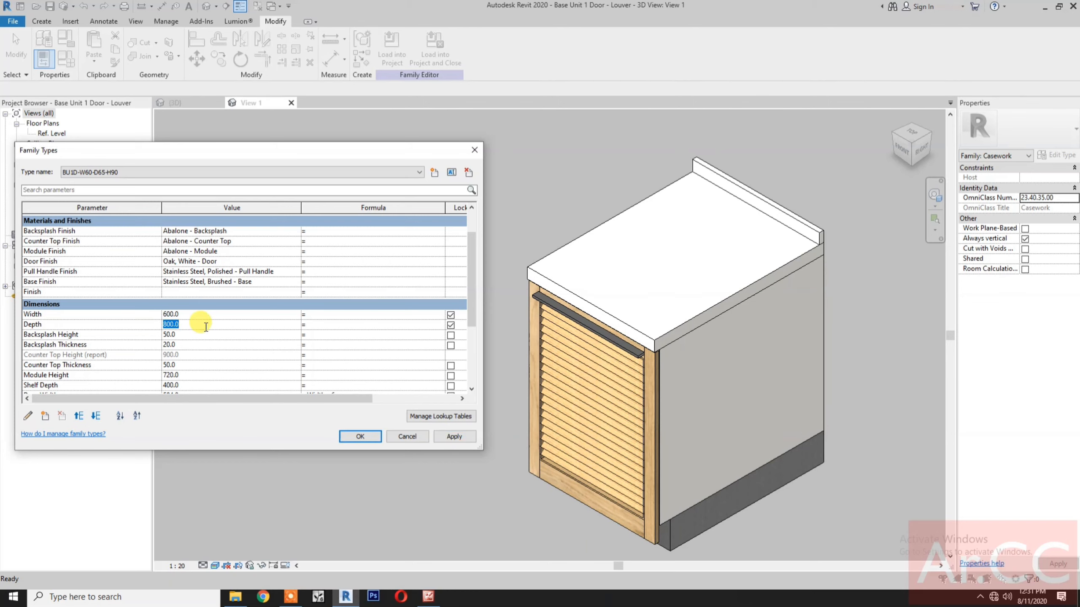
text(650)
click(449, 439)
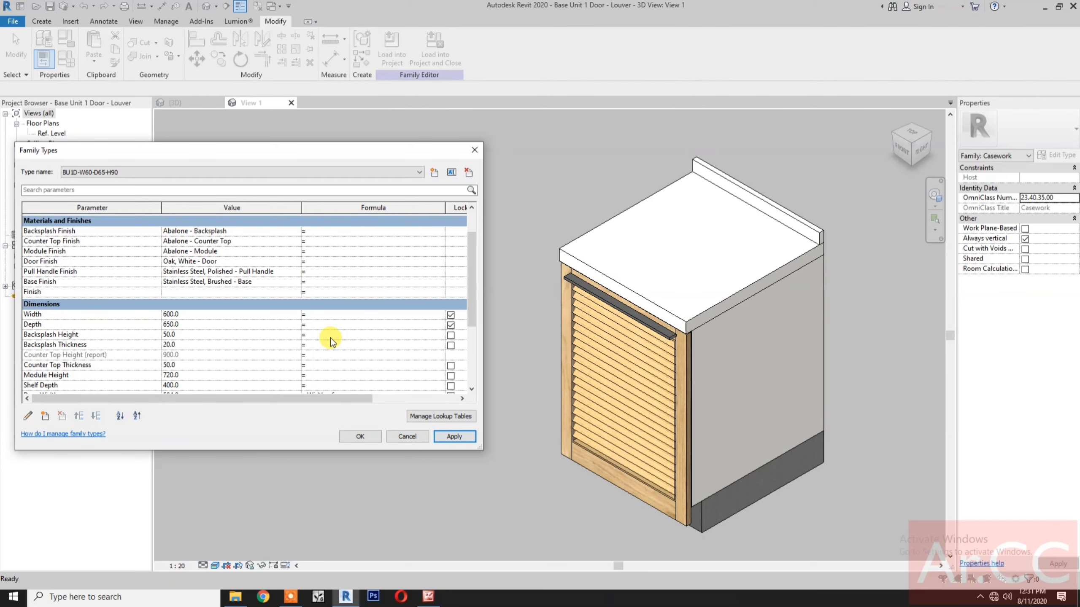
- Test the base unit's Module Height parameter by applying 800, and restore it to 720
scroll(331, 338, down, 3)
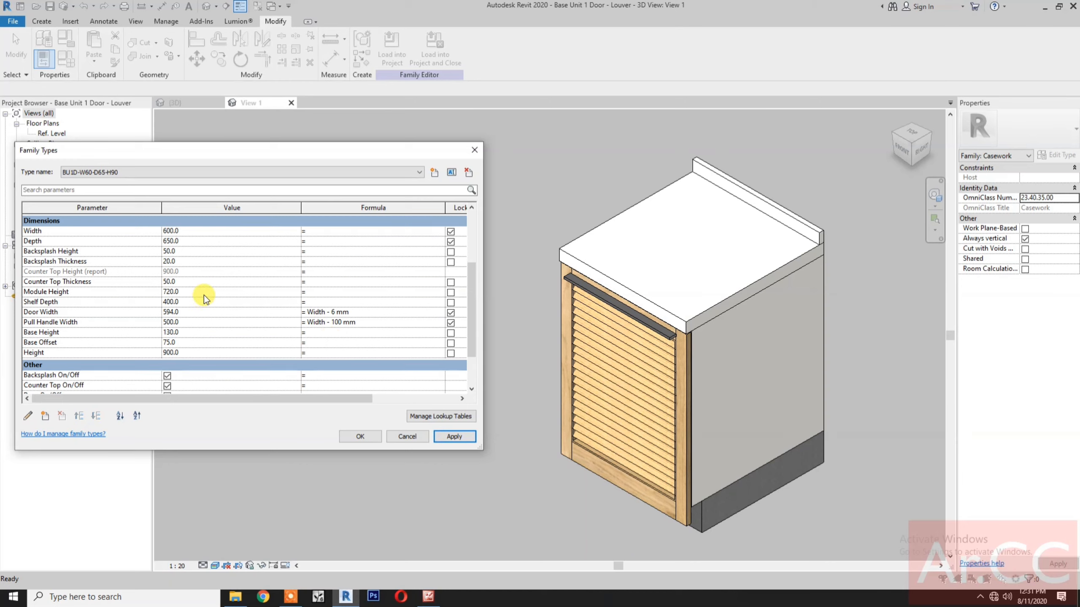
click(204, 295)
text(800)
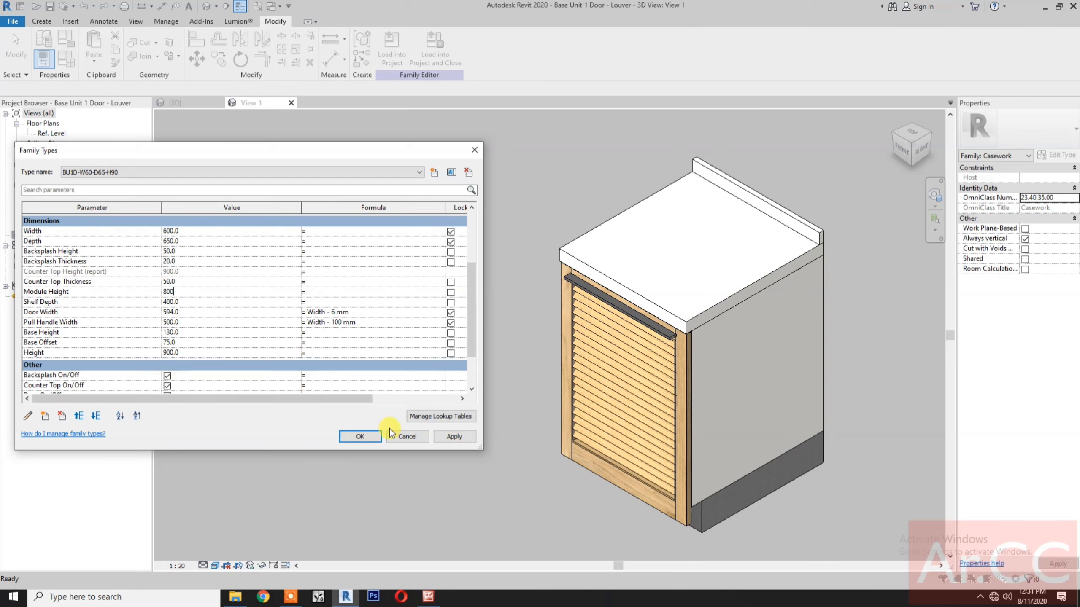
click(443, 437)
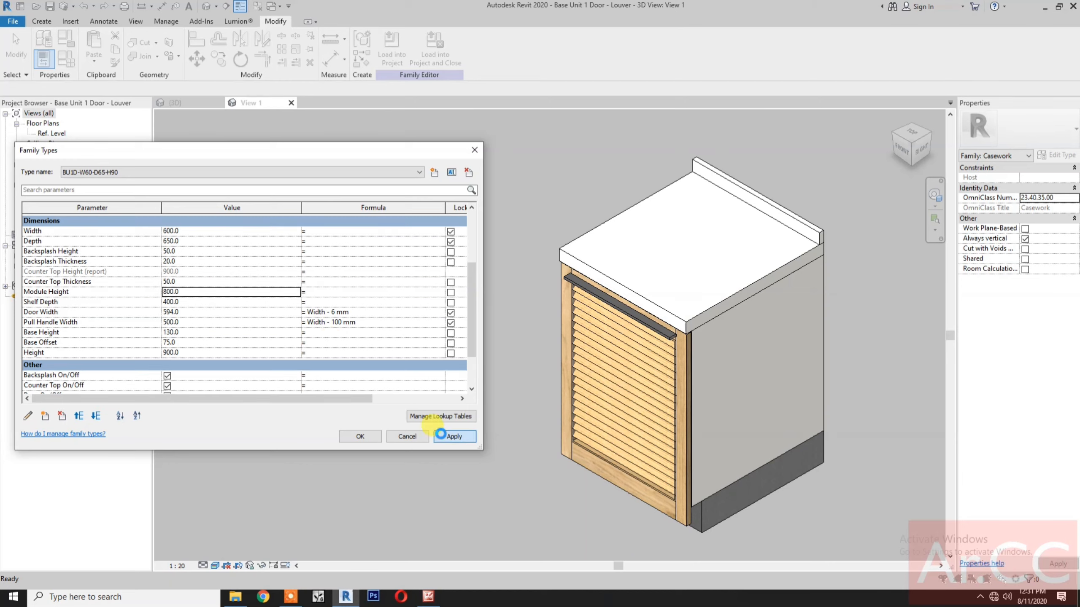
click(204, 293)
text(7)
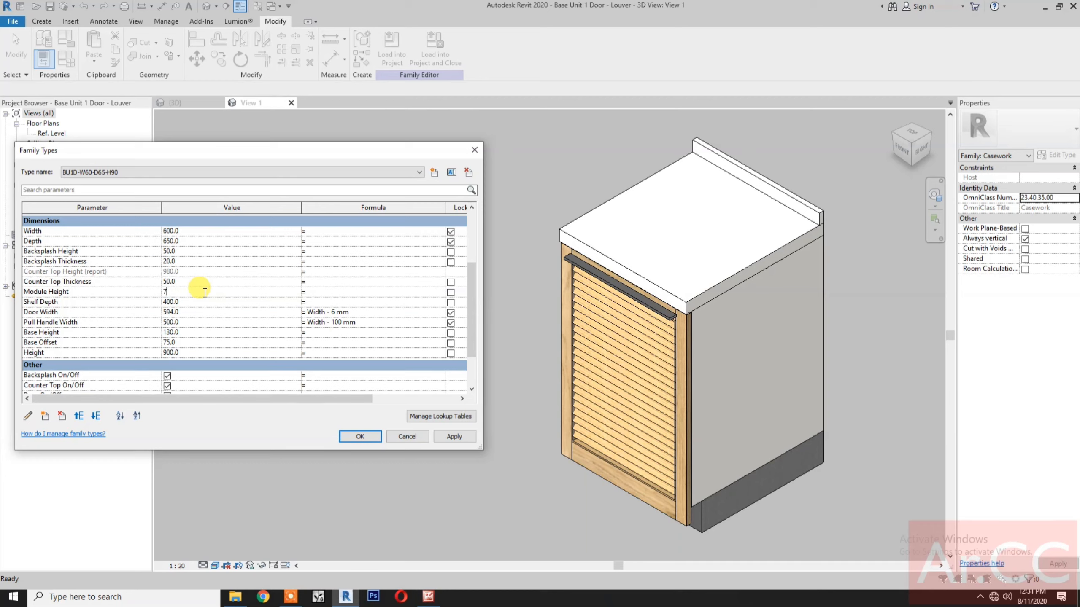
text(20)
click(453, 437)
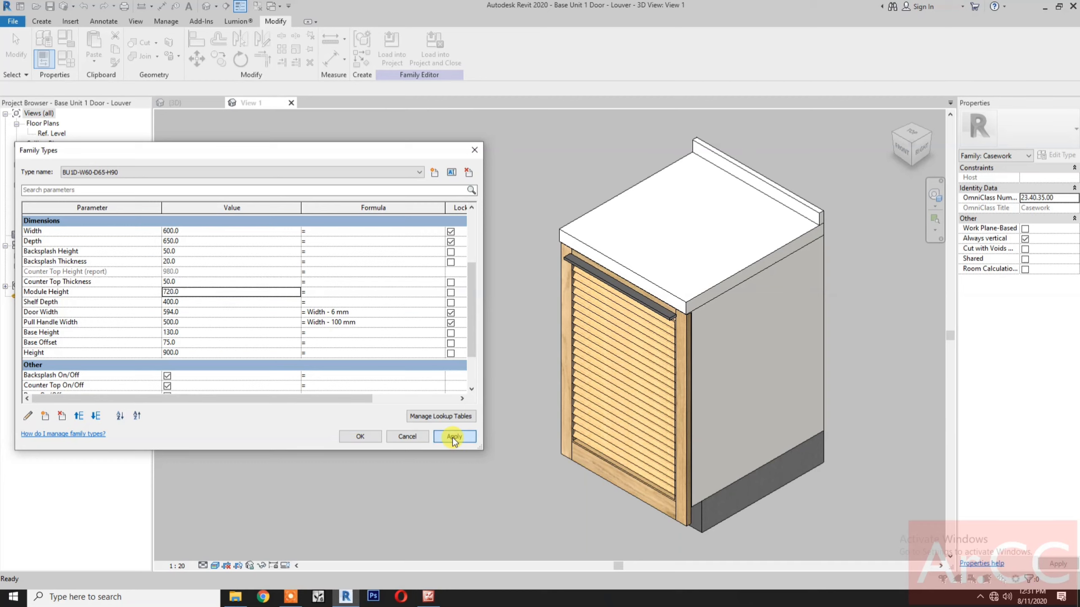
click(453, 437)
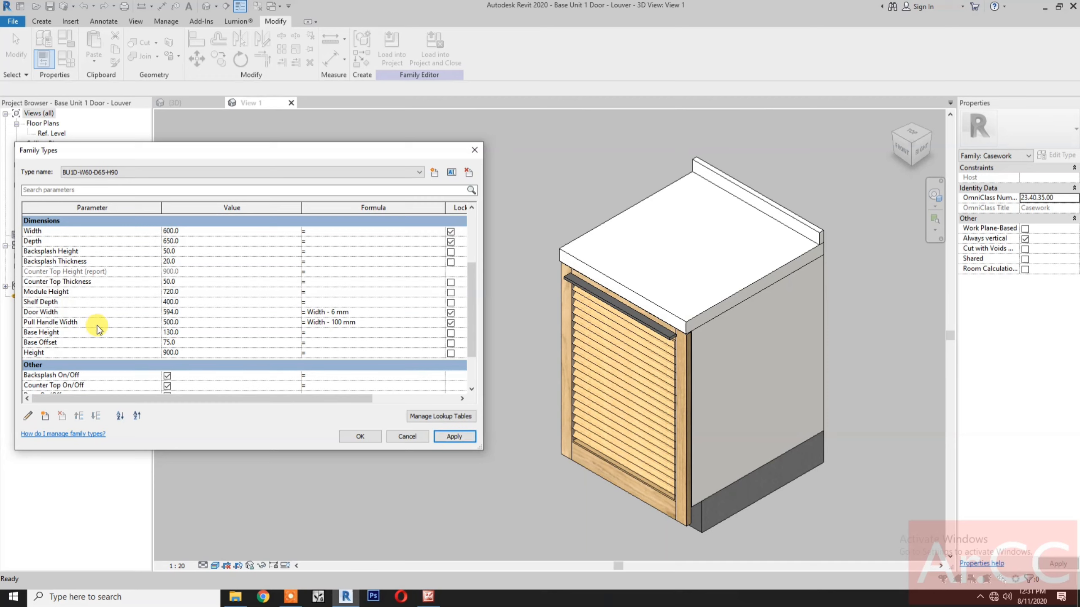
- Change the Pull Handle Width formula to Width - 150 mm, apply it, and close the family types settings
click(386, 323)
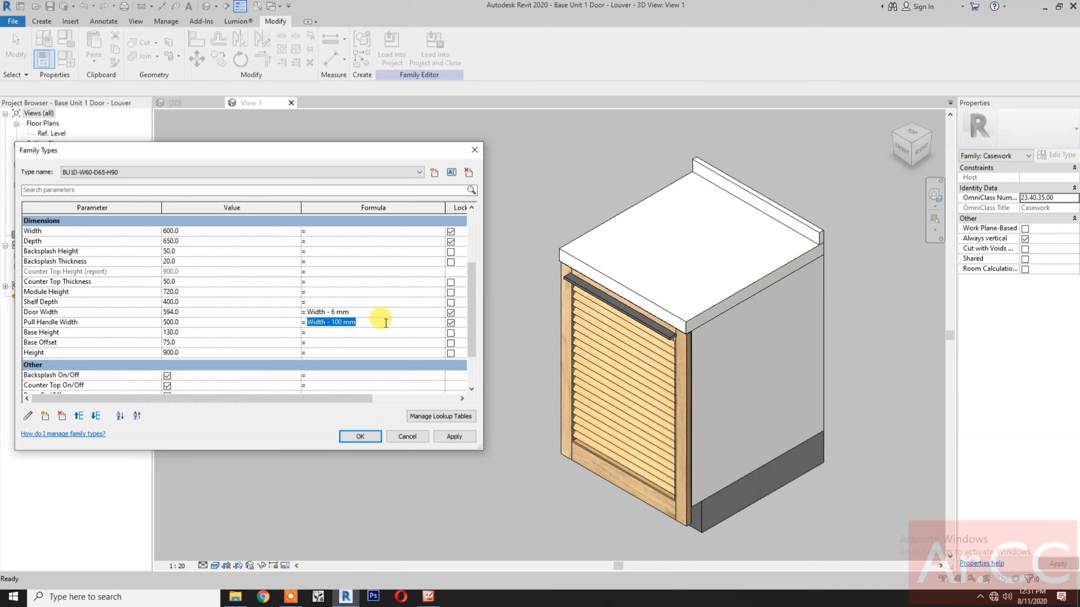
click(338, 322)
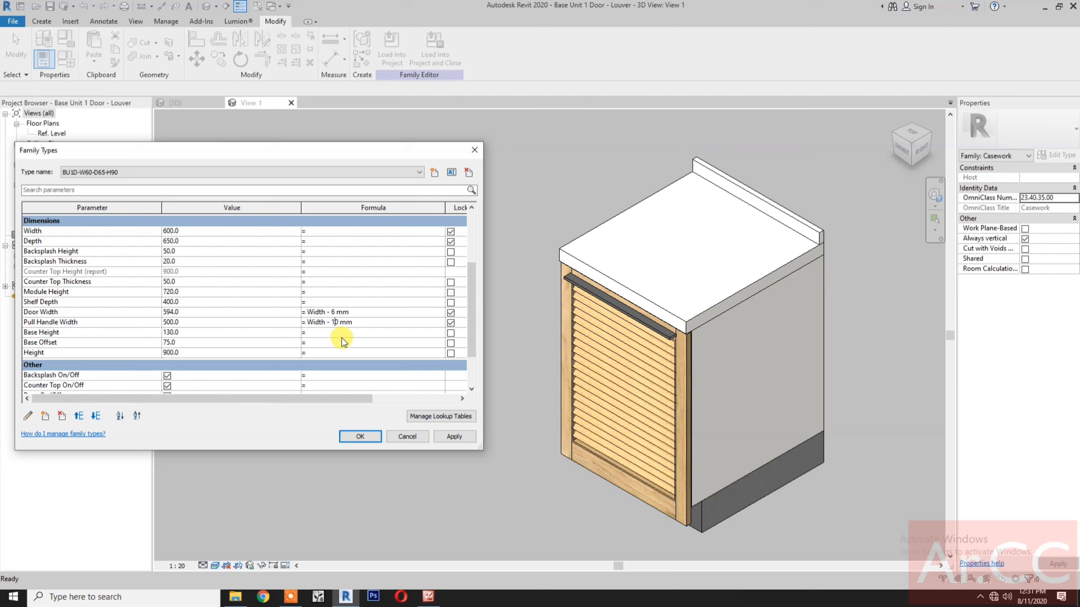
text(5)
click(453, 437)
click(453, 437)
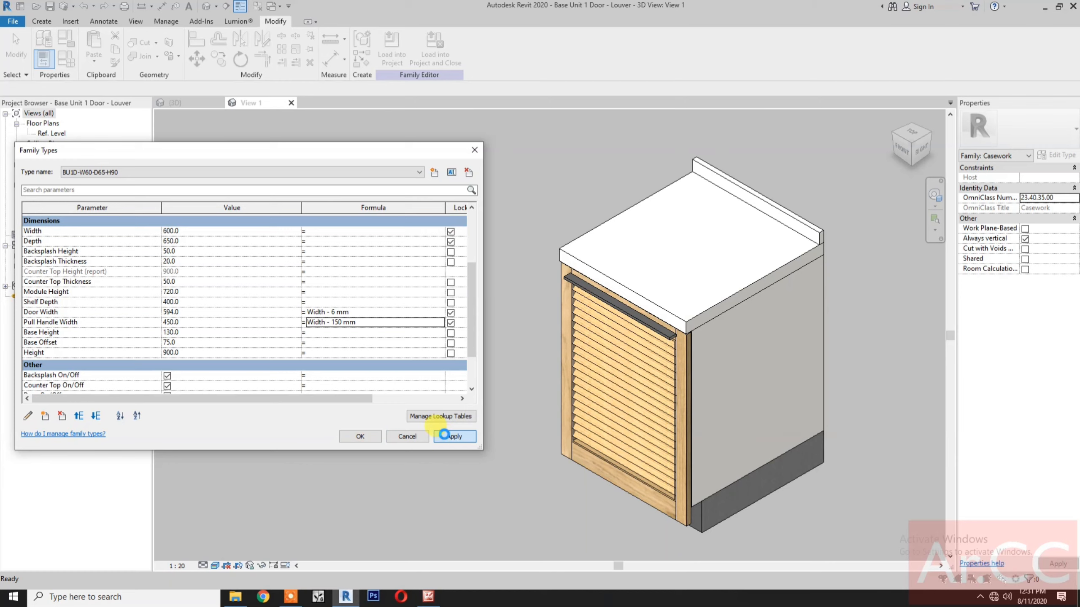
scroll(398, 356, down, 3)
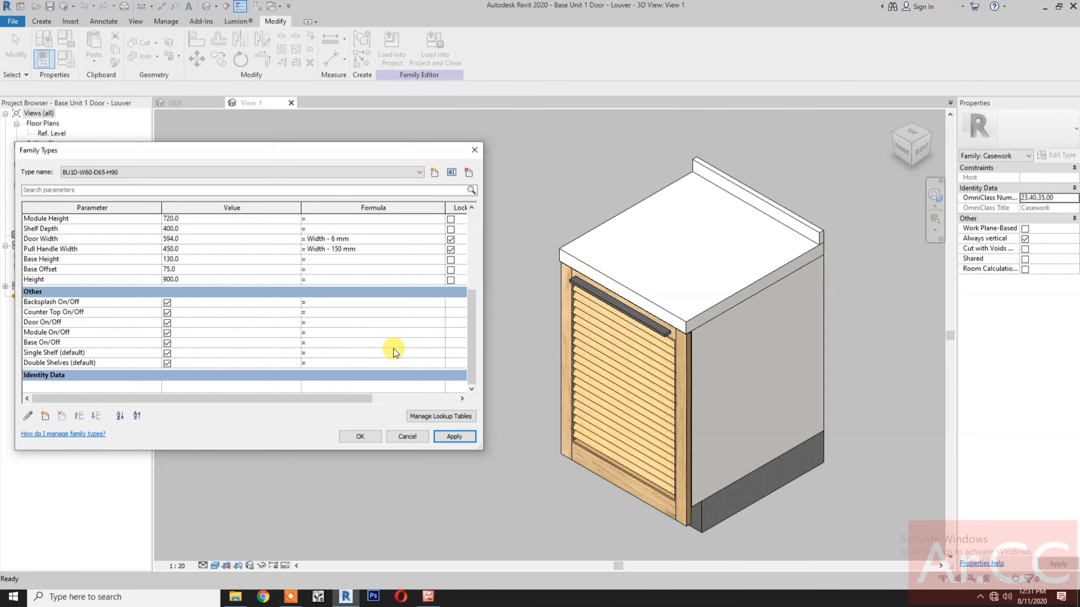
click(360, 437)
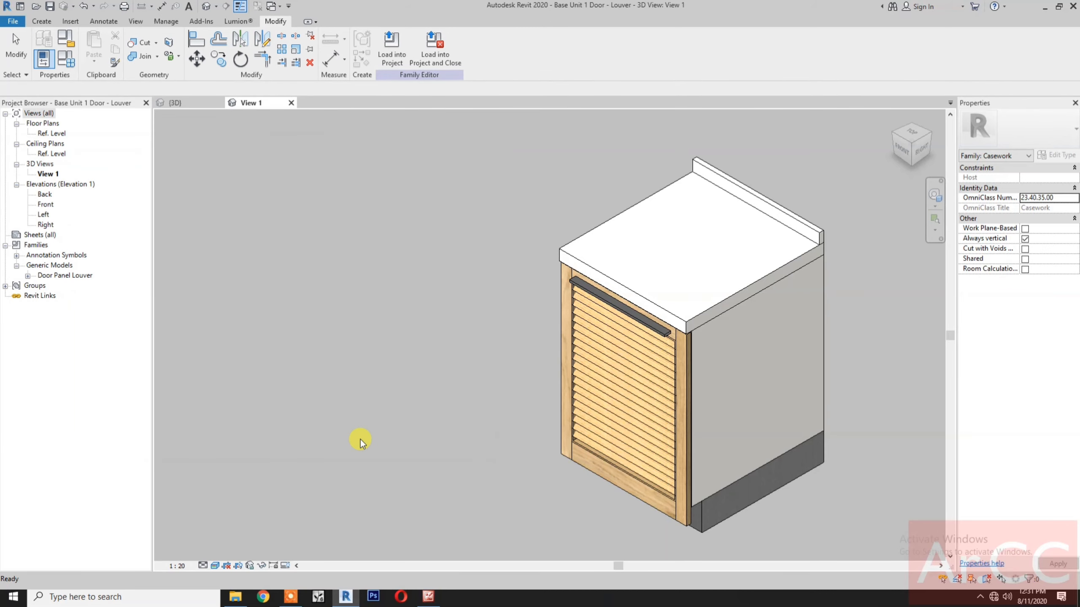
- Save the Base Unit 1 Door - Louver family, then load it into the 078Design project and close it
right_click(377, 415)
click(413, 354)
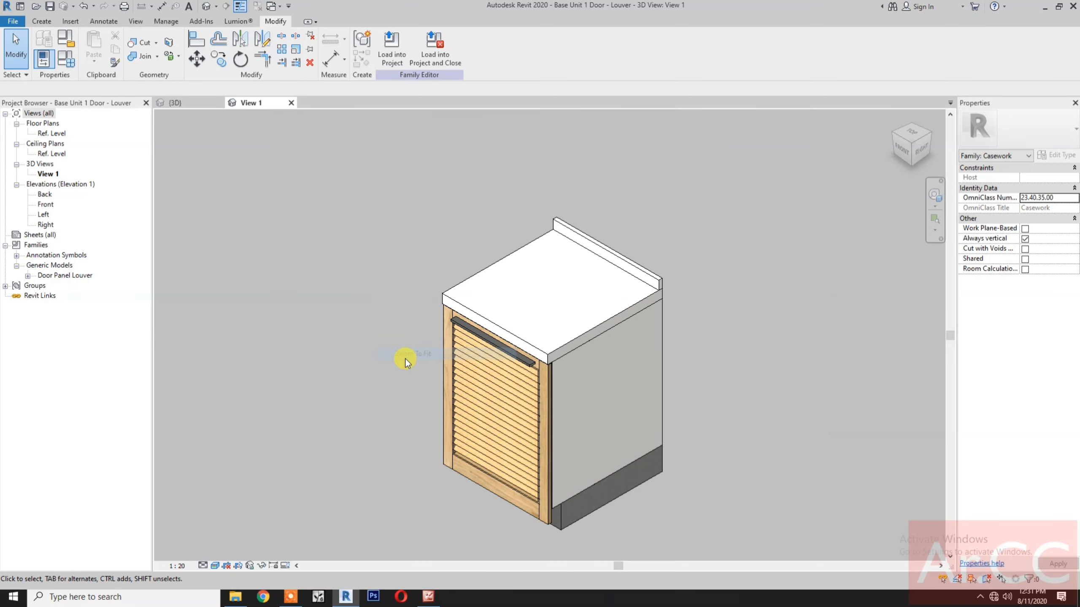
scroll(449, 424, up, 2)
middle_drag(439, 415, 359, 394)
scroll(359, 394, down, 1)
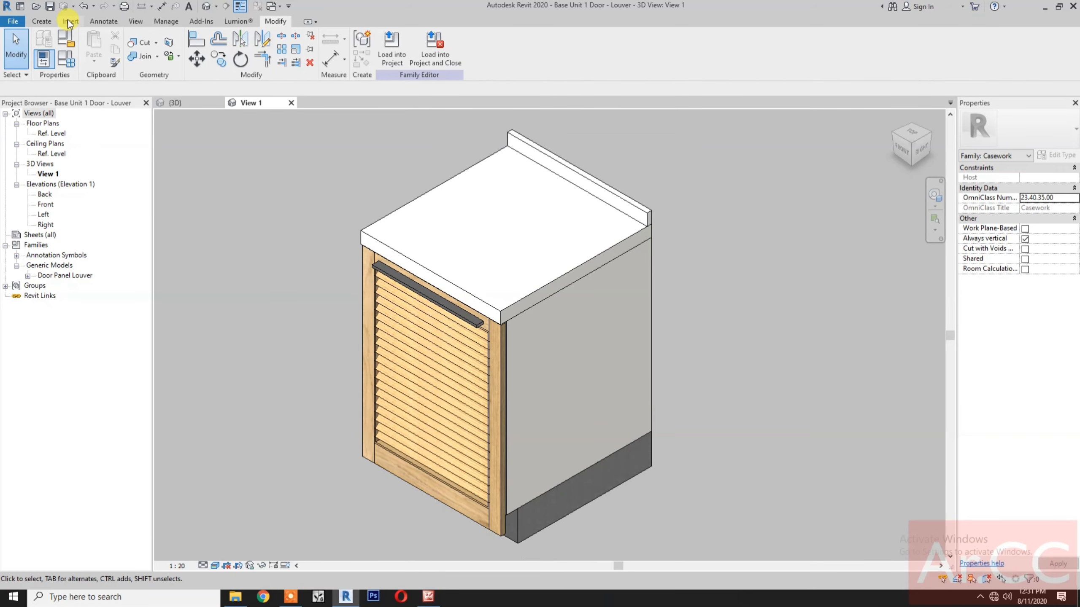
click(50, 6)
click(438, 64)
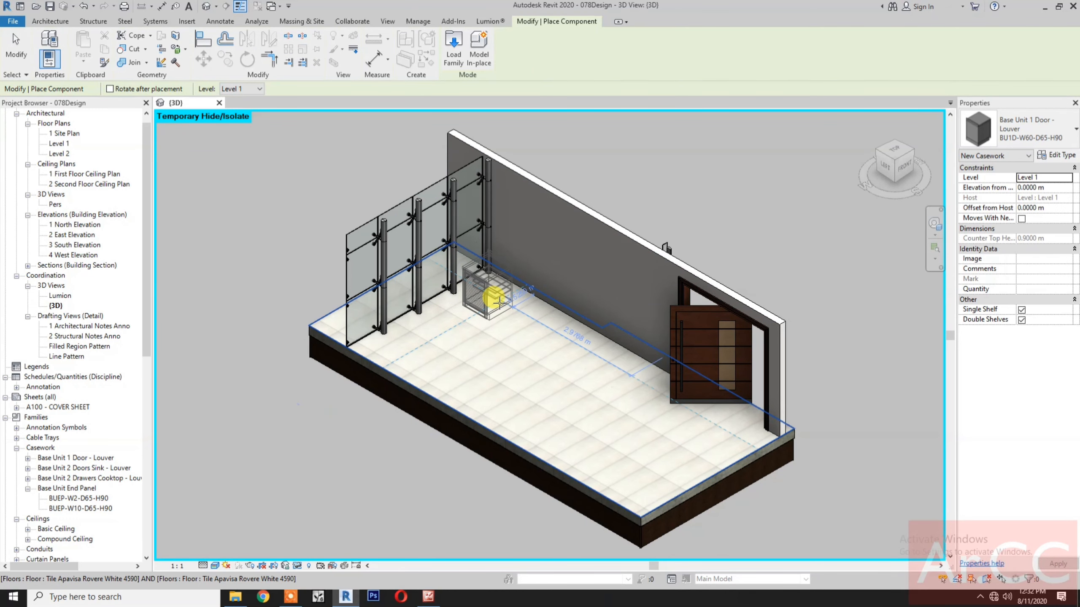
- Place one BU1D-W60-D65-H90 louver base unit on the tiled floor against the grey wall, near the glass wall corner
scroll(498, 301, up, 2)
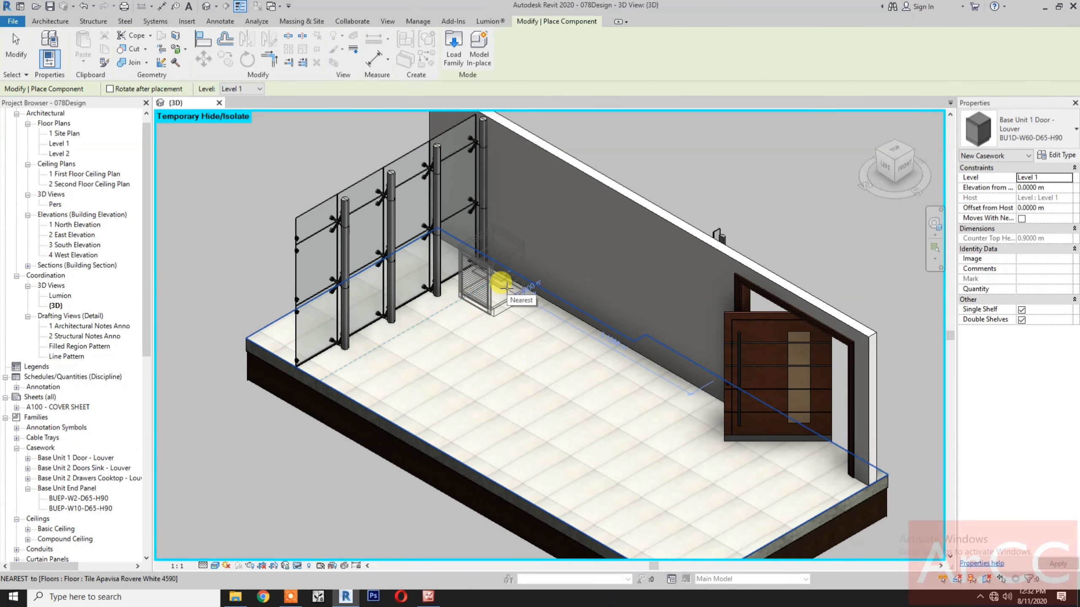
click(506, 288)
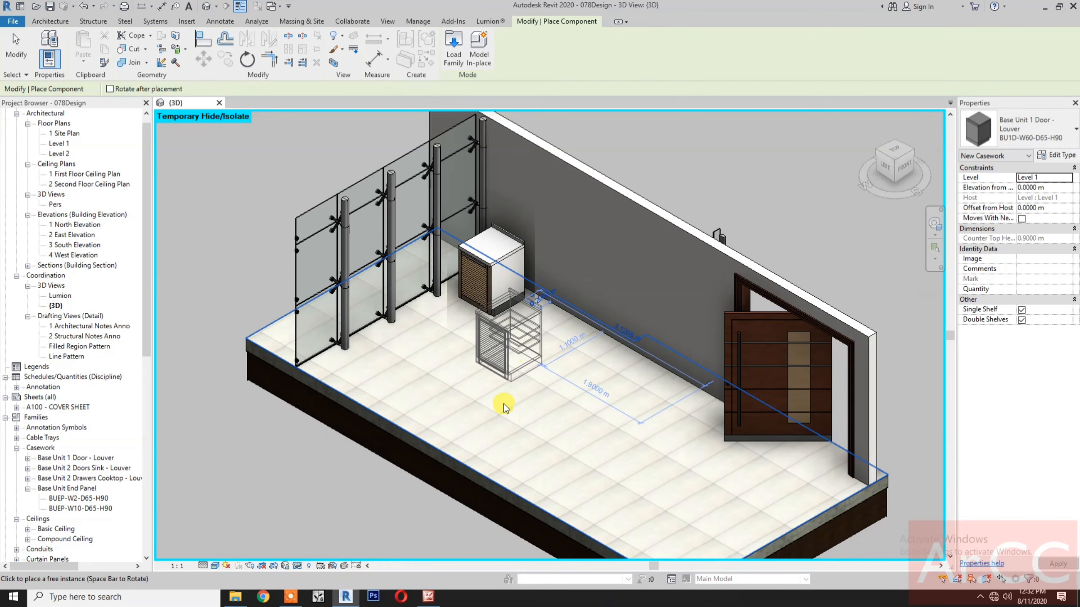
key(Escape)
key(Escape)
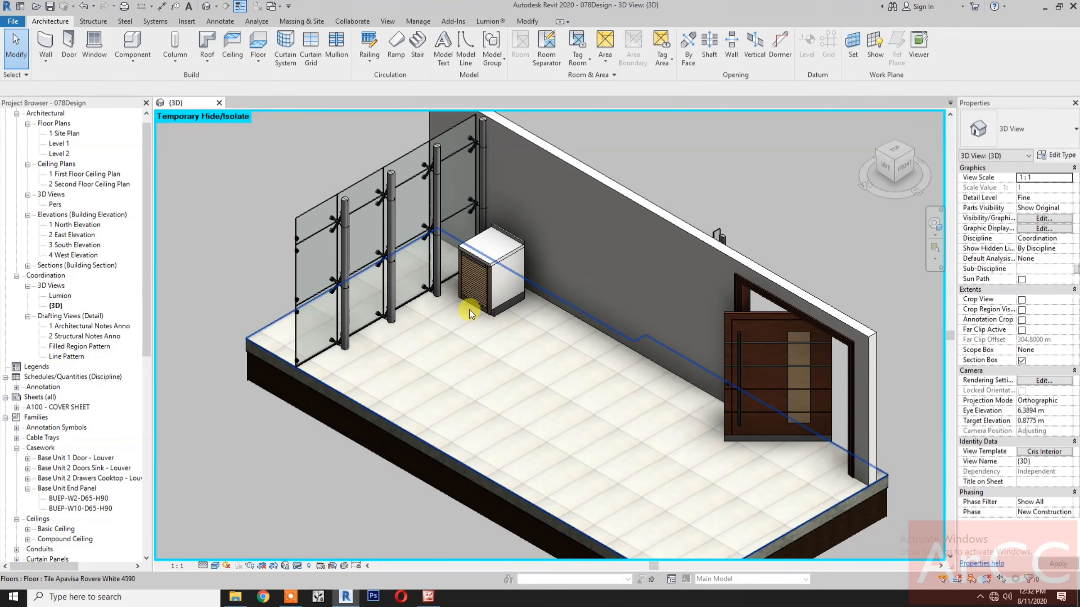
scroll(470, 314, up, 3)
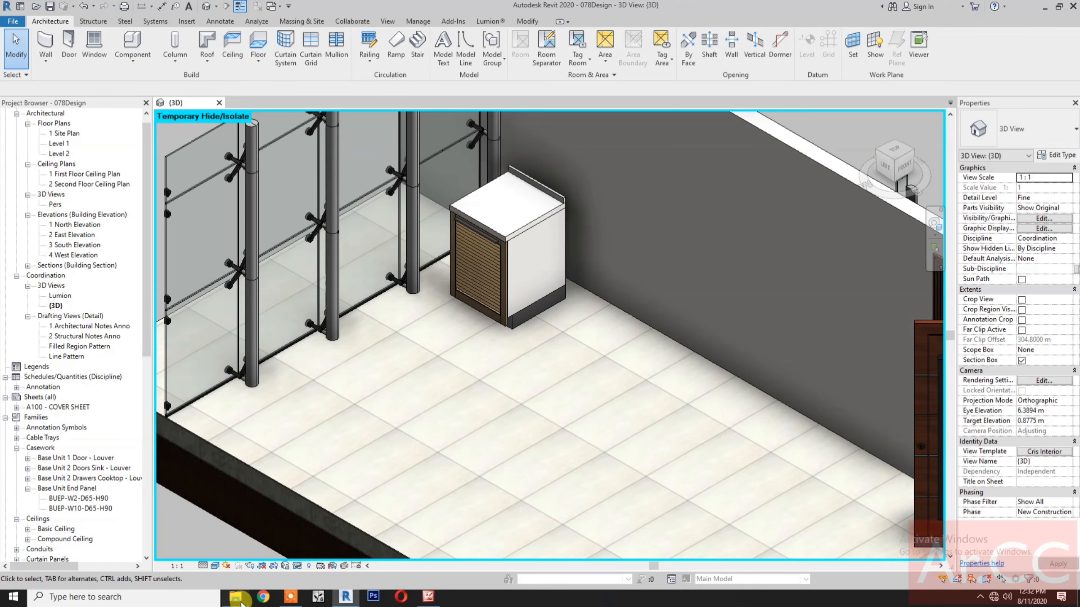
- Switch to File Explorer and duplicate the Base Unit 2 Drawers family file within the Youtube Casework folder
click(240, 601)
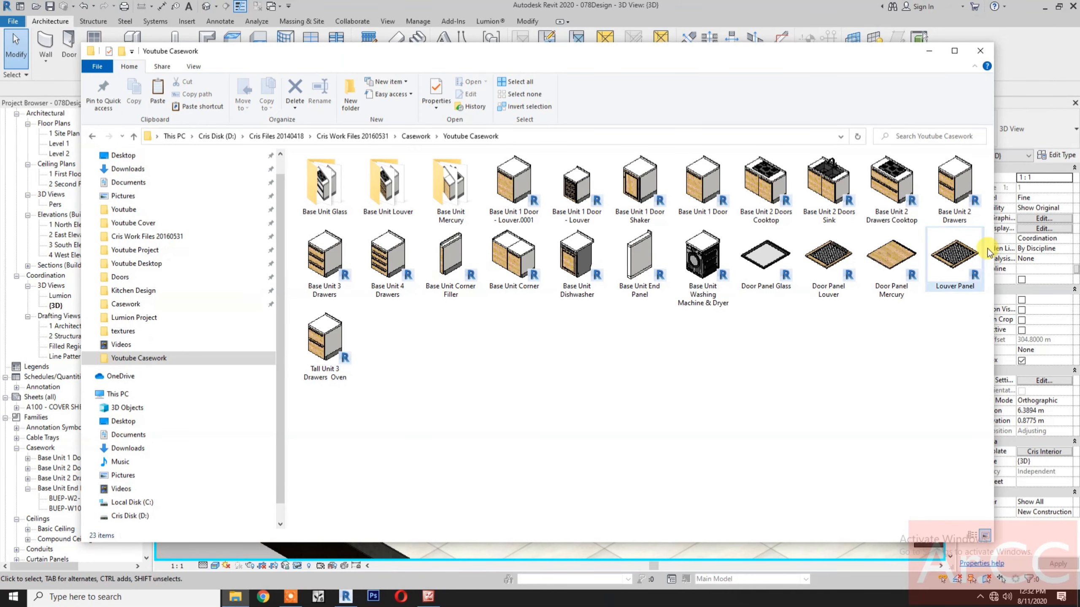
click(957, 208)
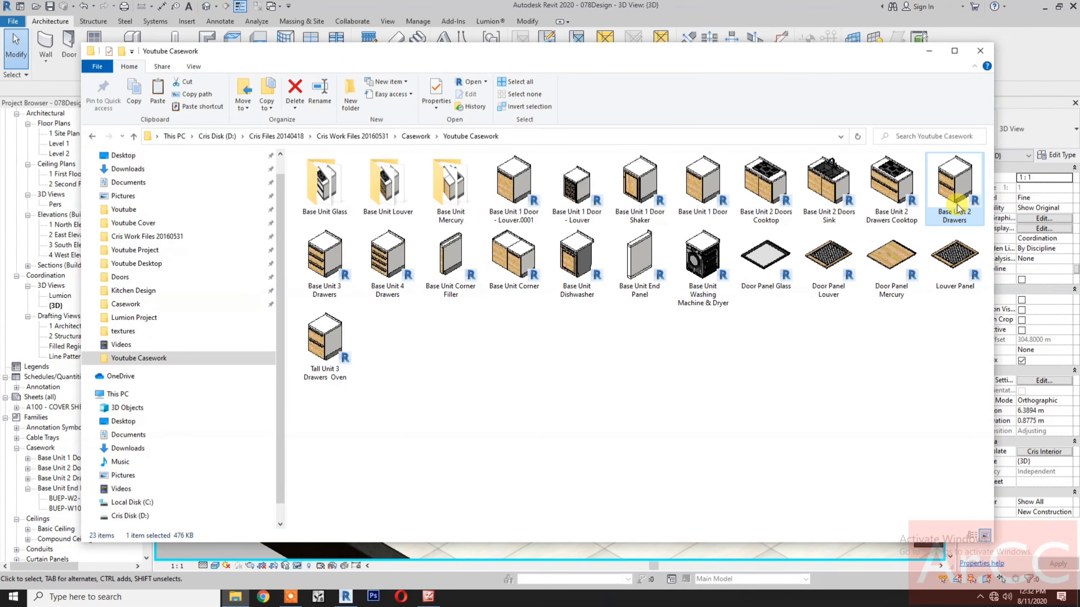
right_click(953, 203)
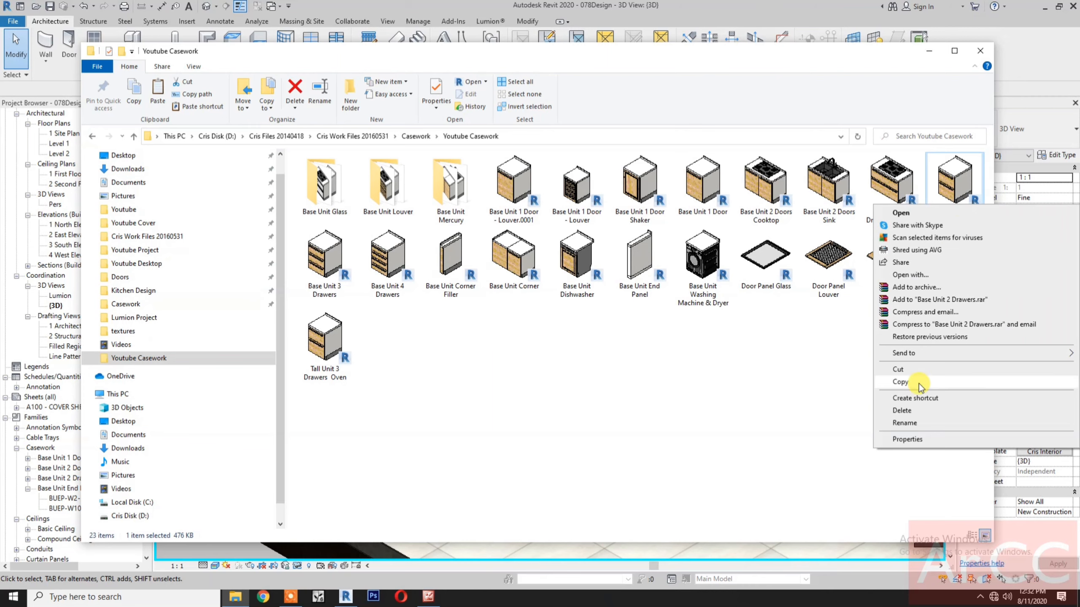
click(723, 418)
right_click(725, 422)
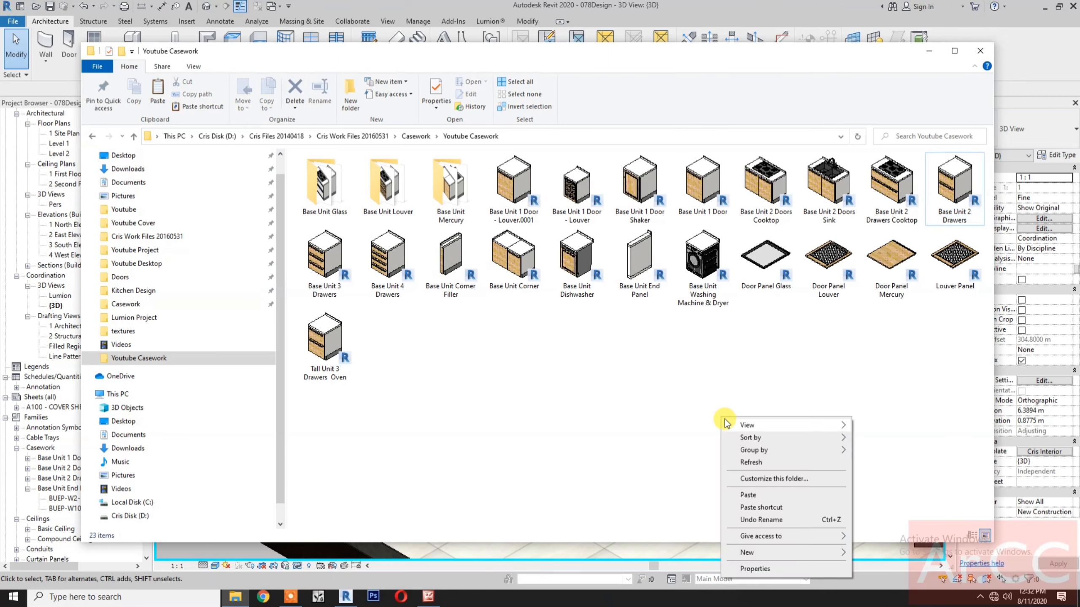
click(749, 496)
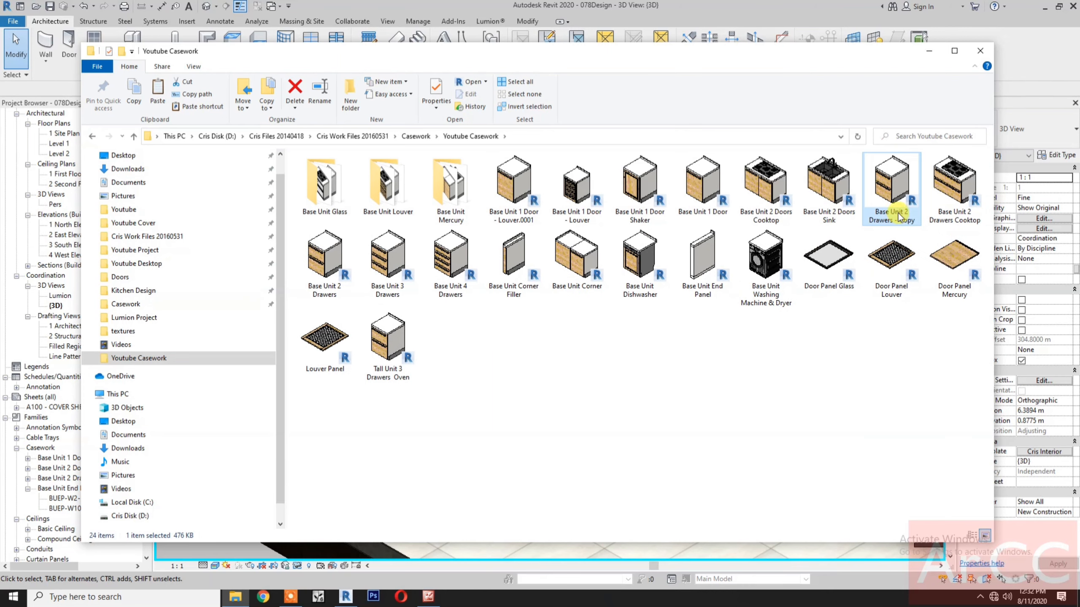
- Rename the copied family file as Base Unit 2 Drawers - Louver
click(899, 217)
click(914, 220)
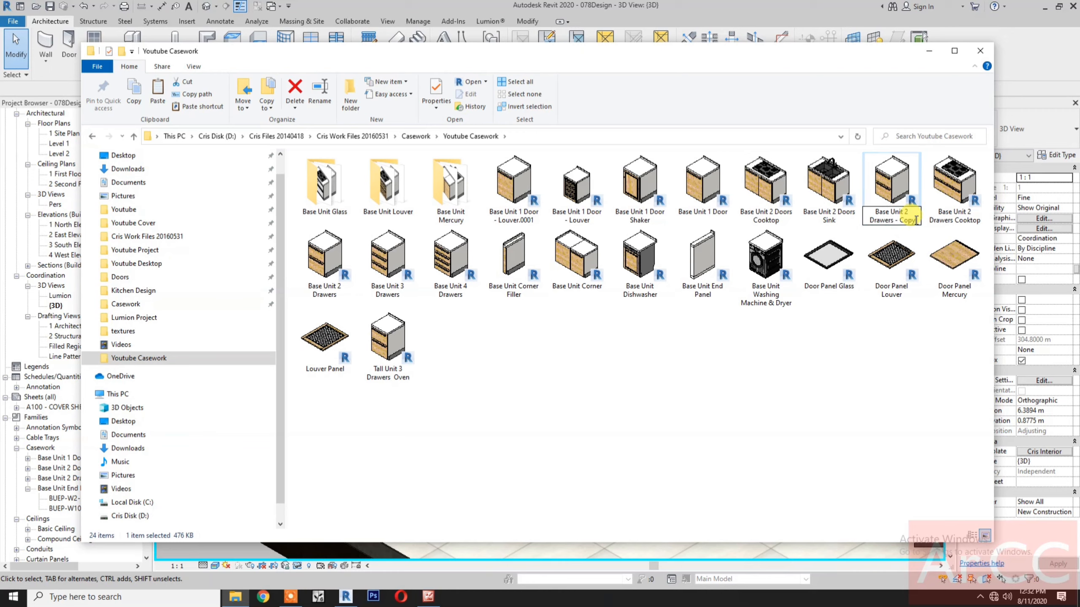
key(BackSpace)
key(BackSpace)
key(BackSpace)
key(BackSpace)
text(Louver)
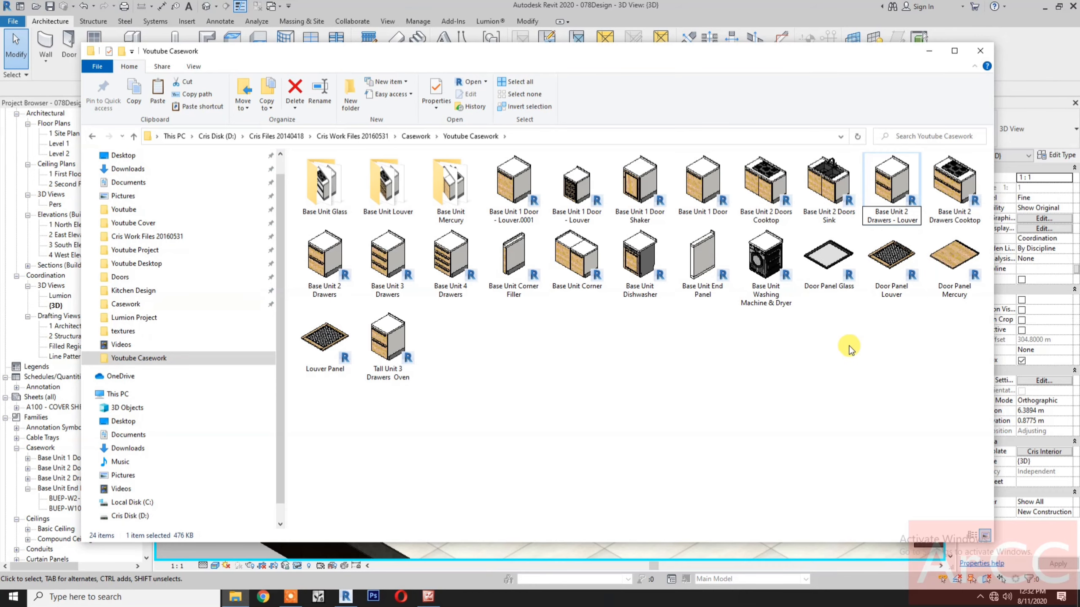
key(Return)
- Open Base Unit 2 Drawers - Louver in Revit and rename its nested Door Panel Plain family to Door Panel Louver
double_click(886, 192)
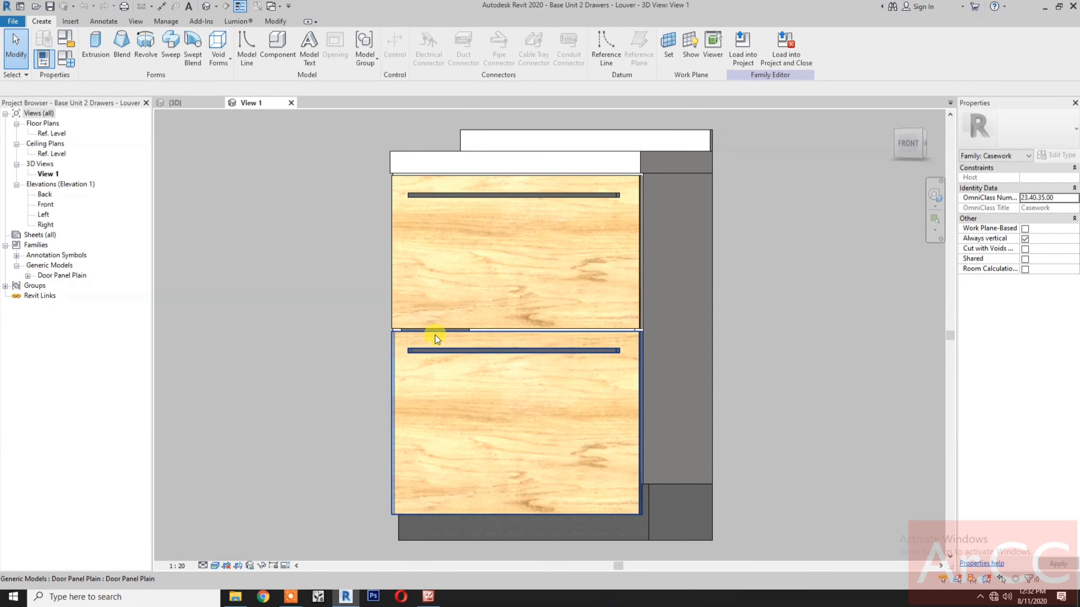
right_click(58, 276)
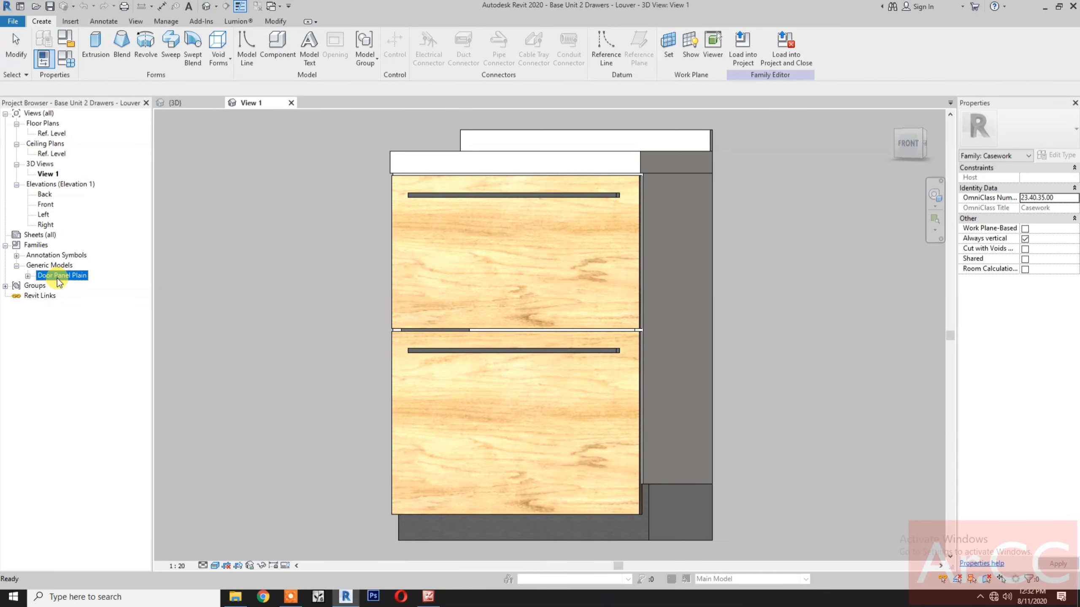
click(91, 314)
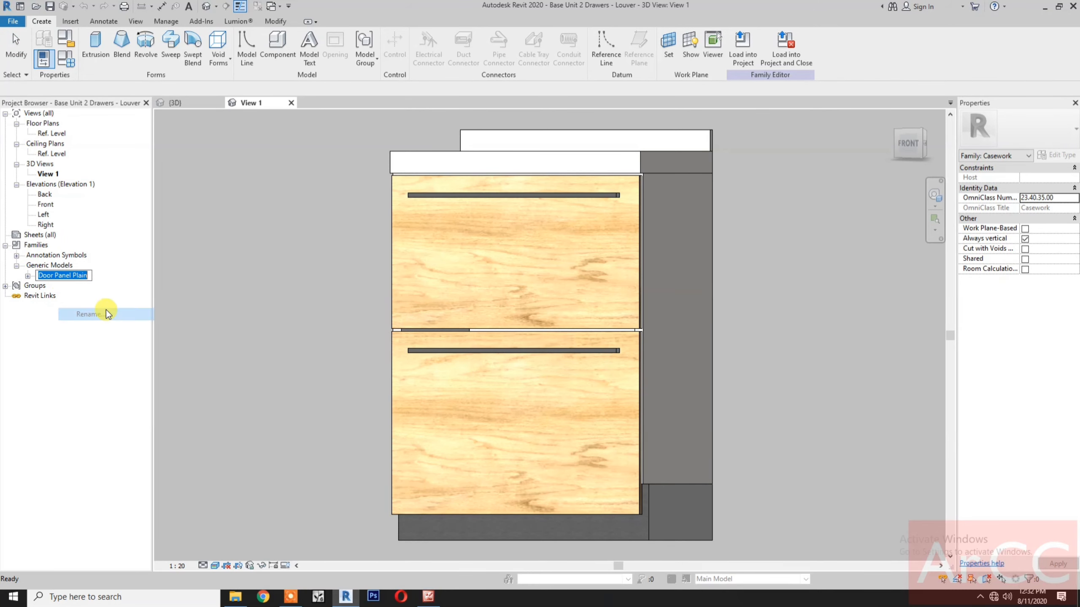
click(89, 275)
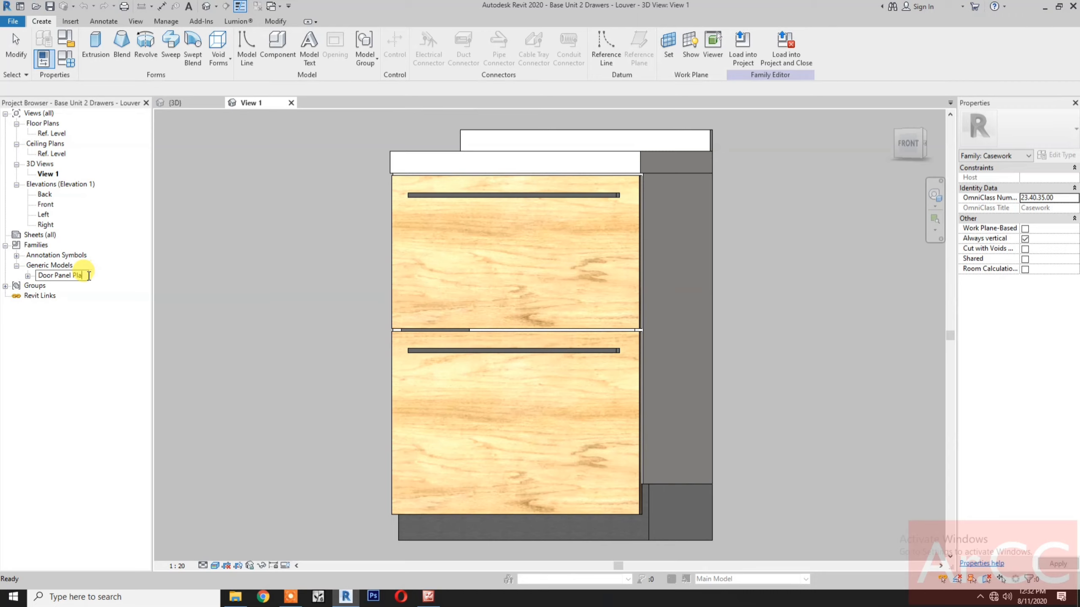
key(BackSpace)
key(BackSpace)
key(BackSpace)
text(Louver)
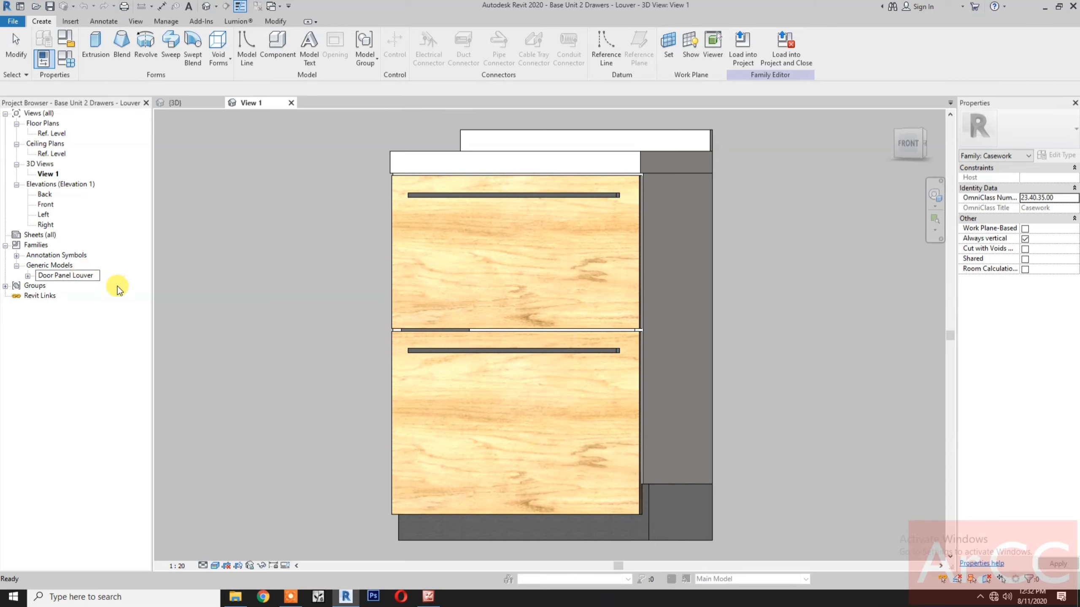
key(Return)
- Rename the Door Panel Plain type under the nested door panel family to Door Panel Louver
click(28, 275)
click(90, 287)
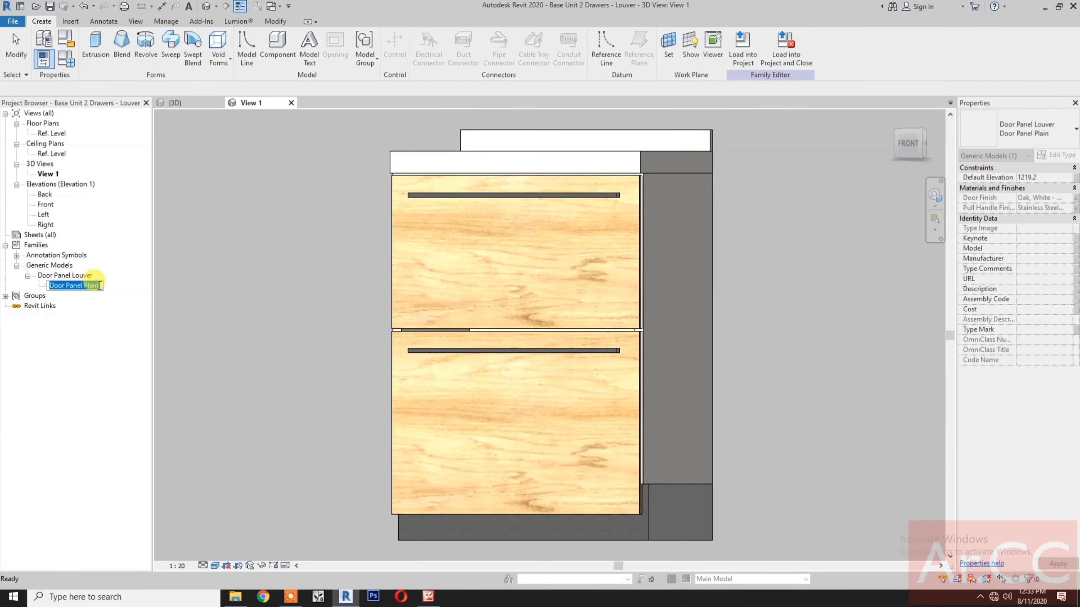
click(98, 286)
key(BackSpace)
key(BackSpace)
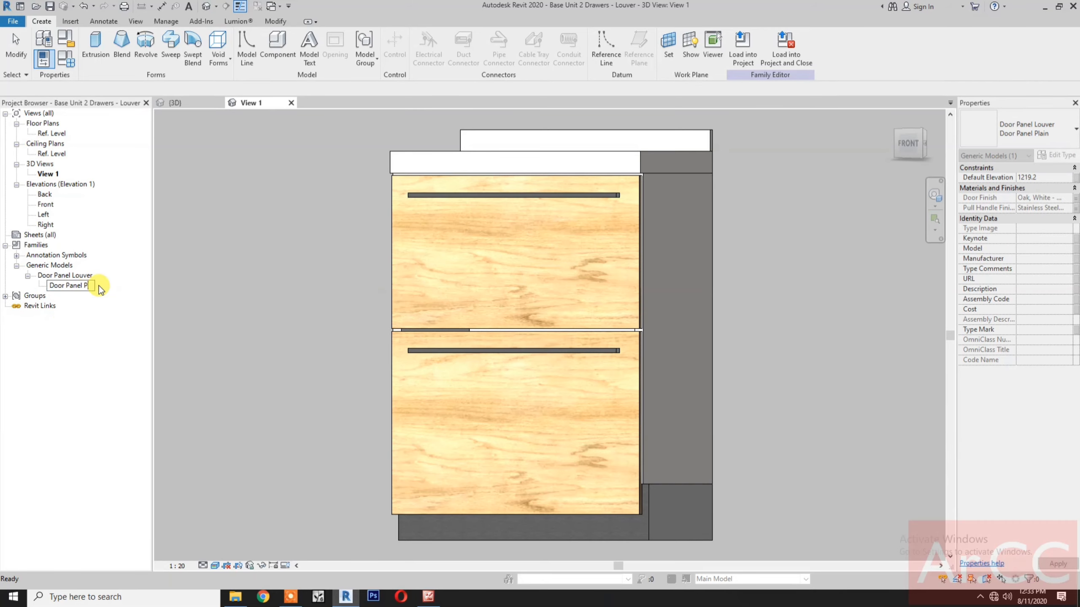
text(Louver)
click(222, 312)
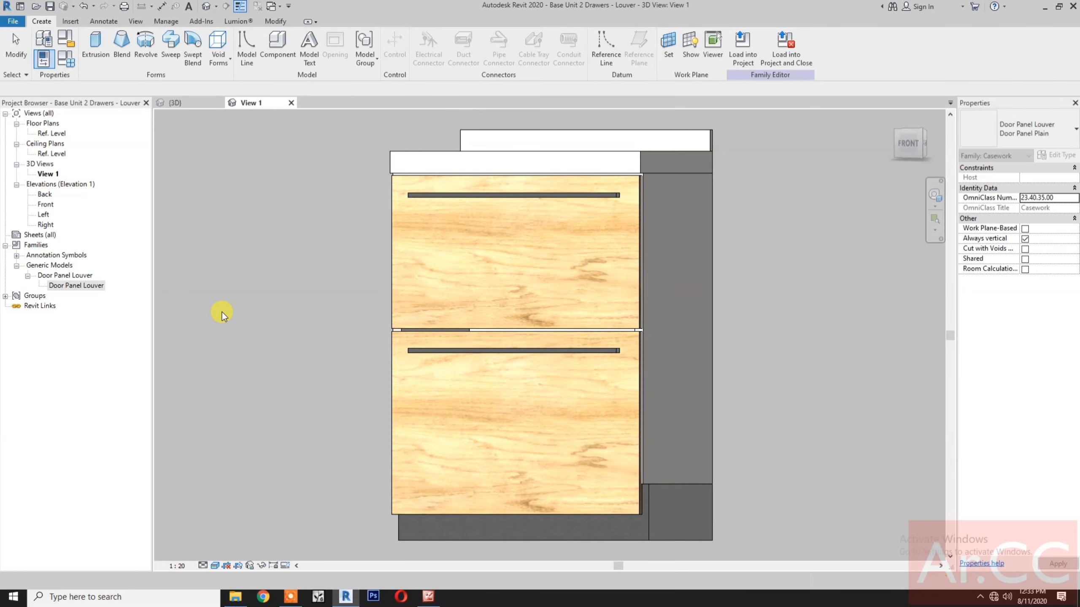
- Open the Door Panel Louver family file from the Desktop folder
click(922, 129)
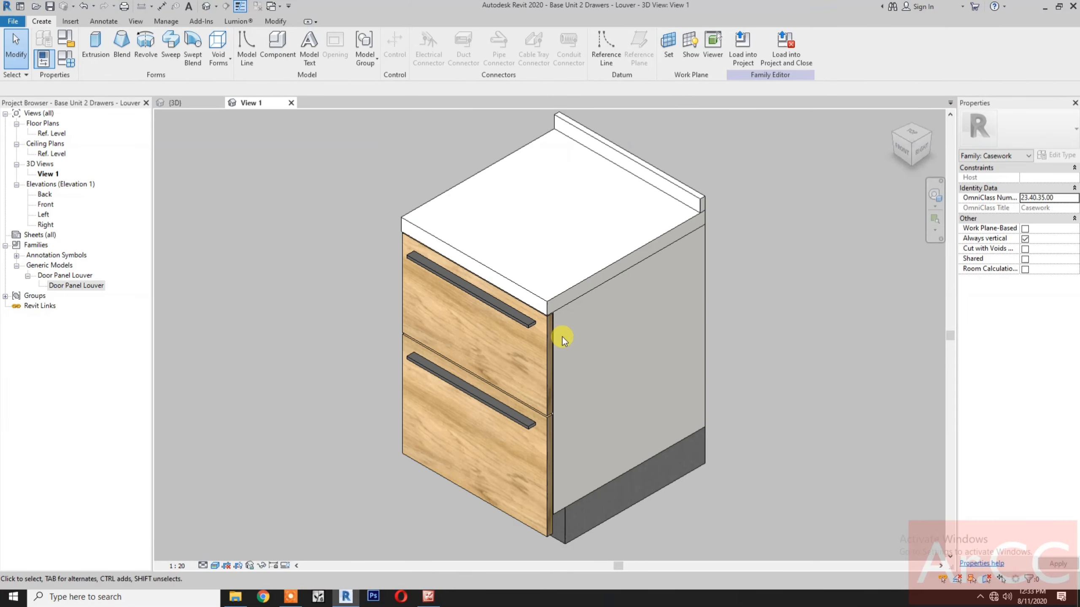
click(234, 600)
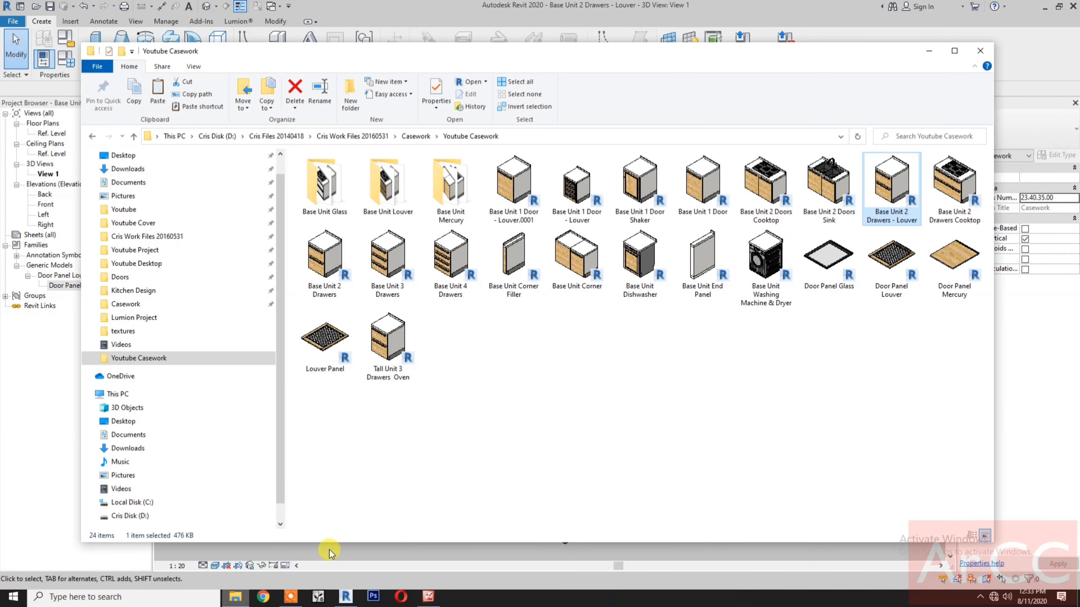
click(126, 155)
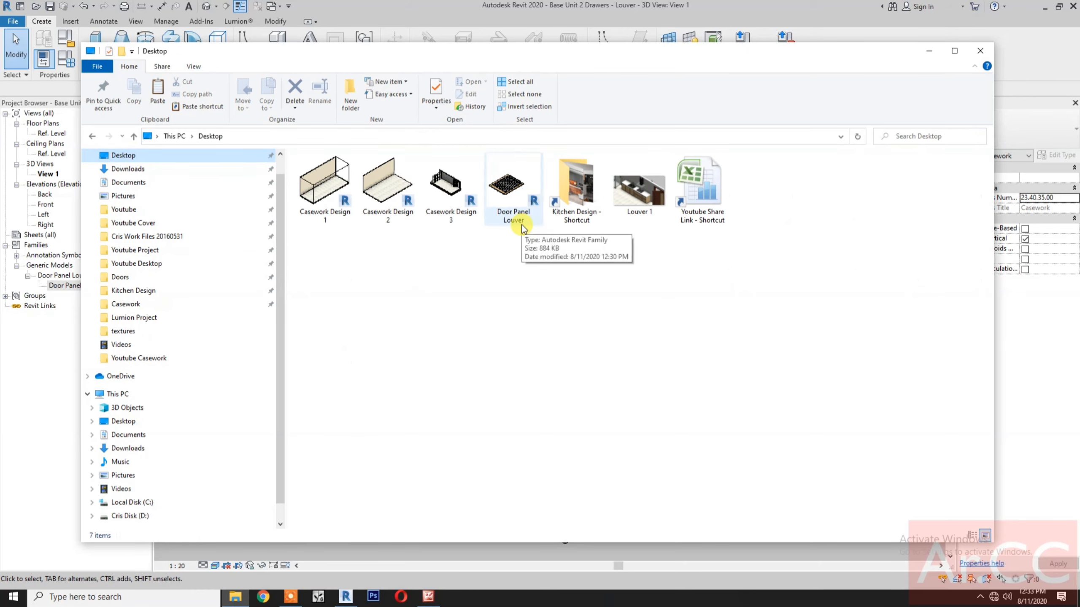
double_click(514, 217)
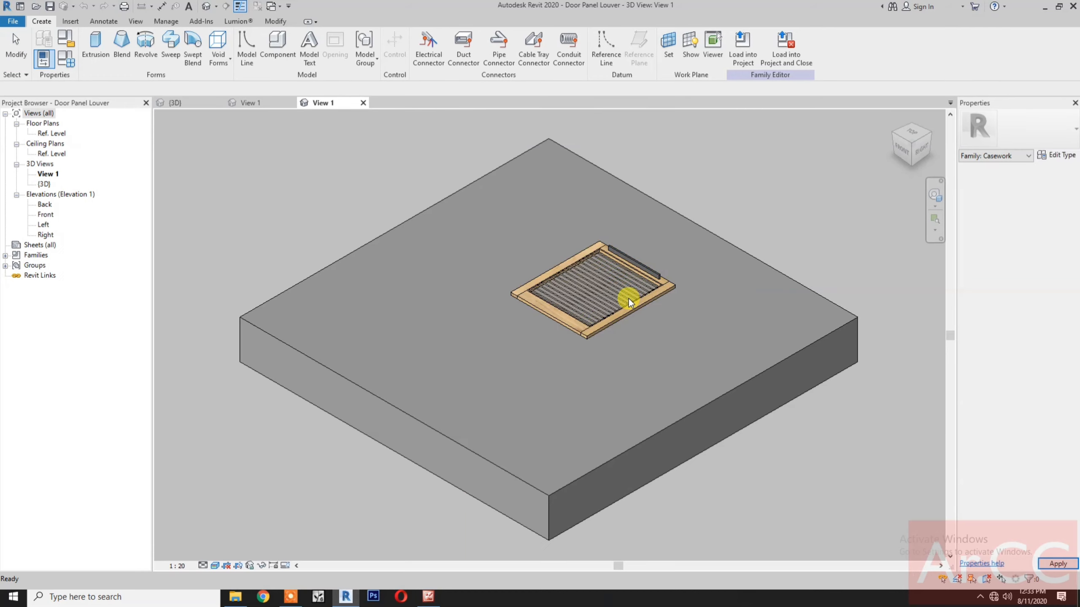
- Load the Door Panel Louver family only into Base Unit 2 Drawers - Louver, closing its file and overwriting the existing version
click(791, 68)
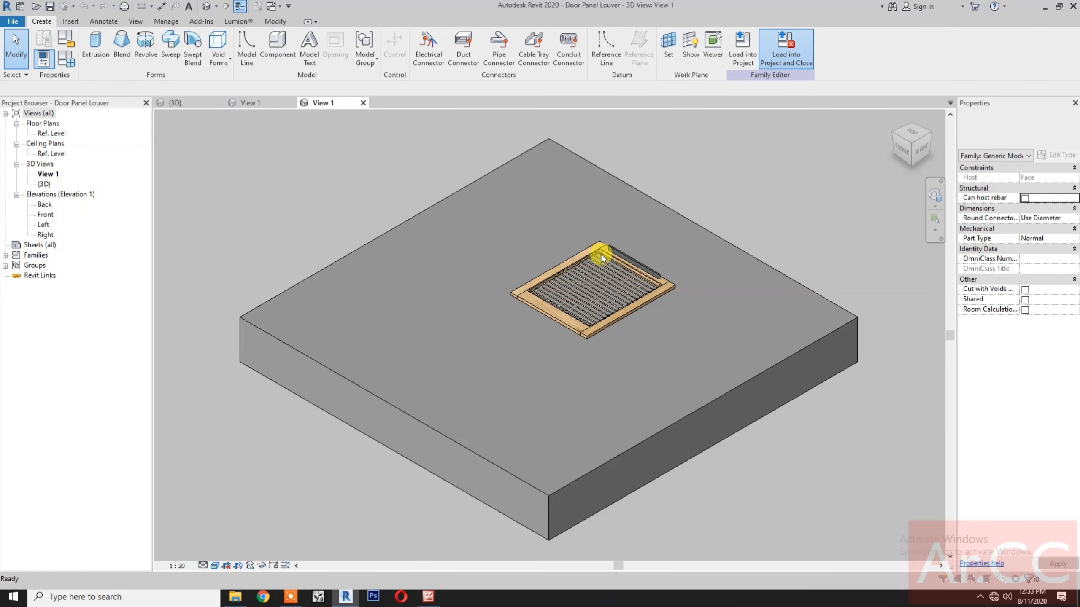
click(468, 246)
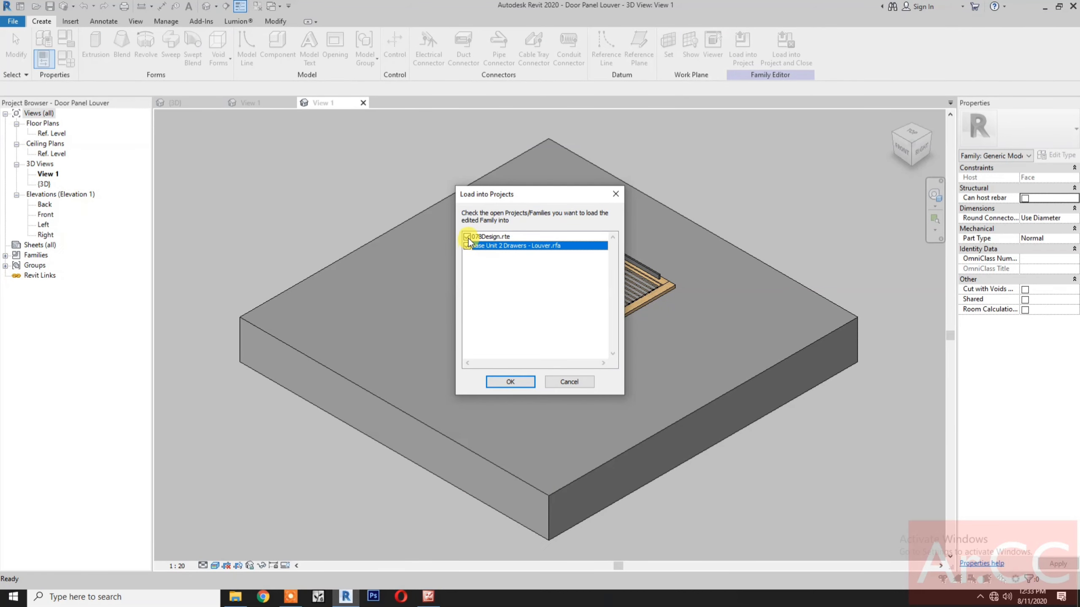
click(467, 236)
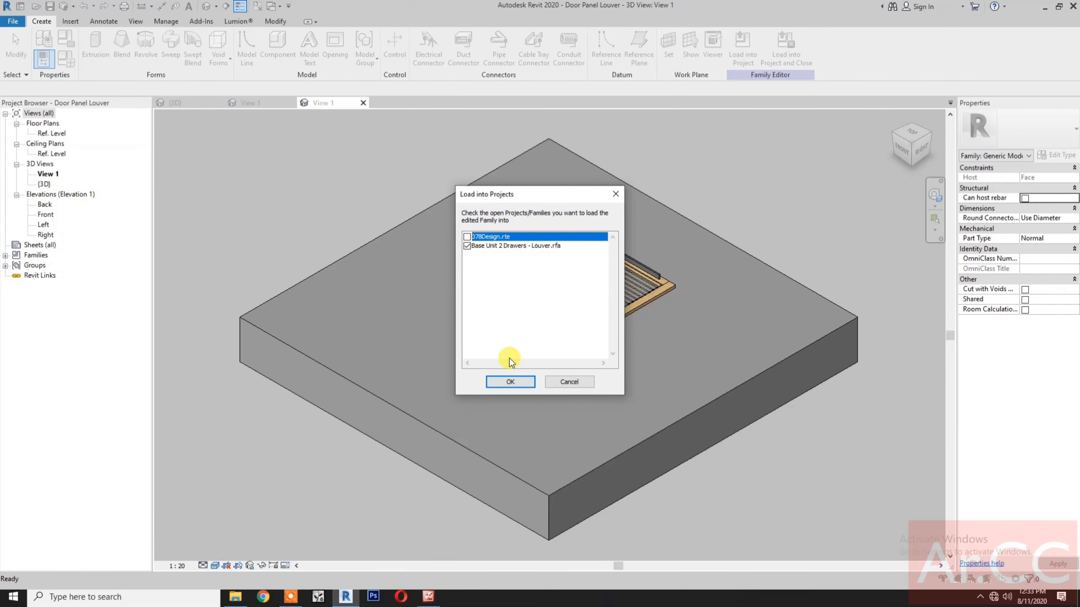
click(511, 382)
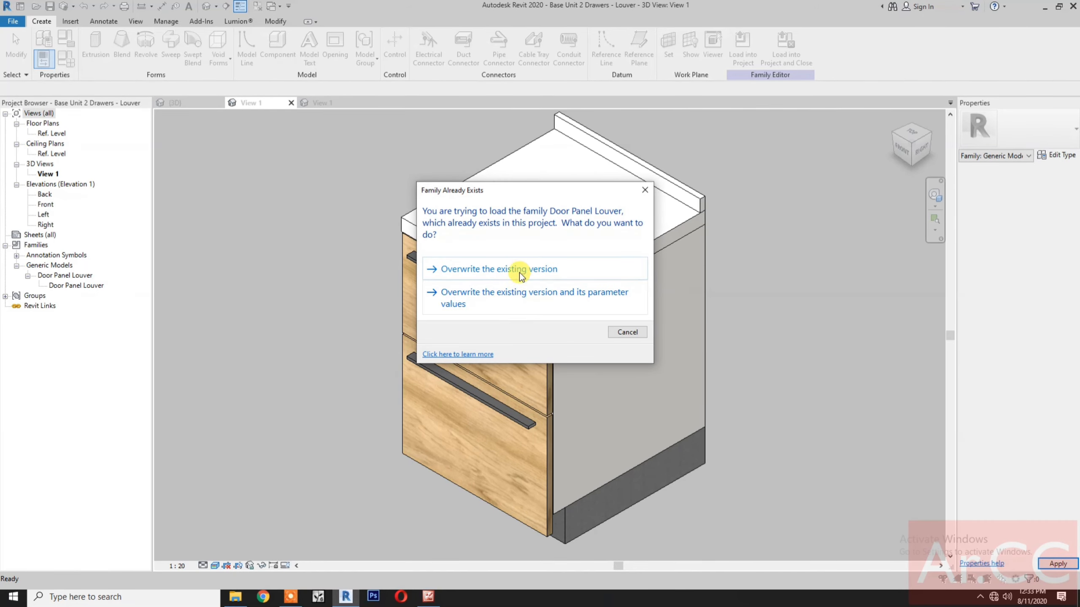
click(521, 271)
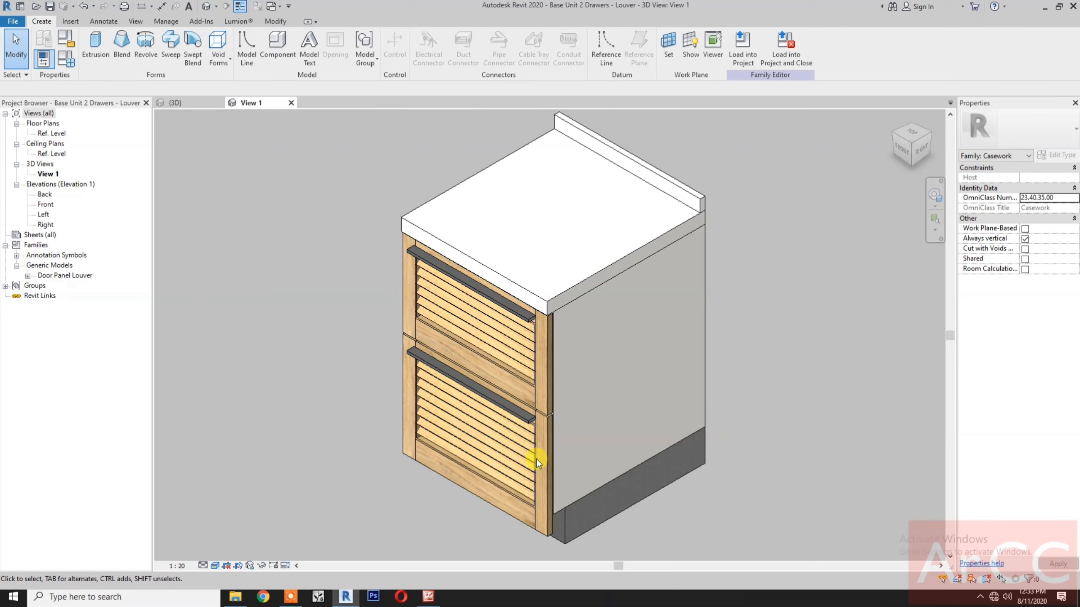
- Associate the lower drawer panel's Rail Finish with a new material type parameter named Rail Finish
click(532, 461)
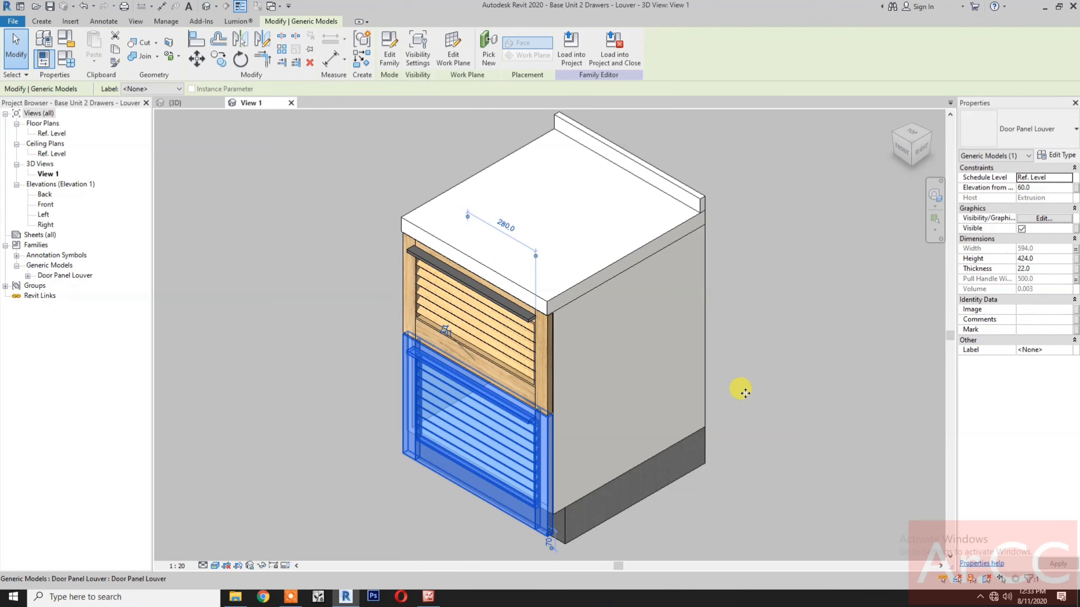
click(1056, 155)
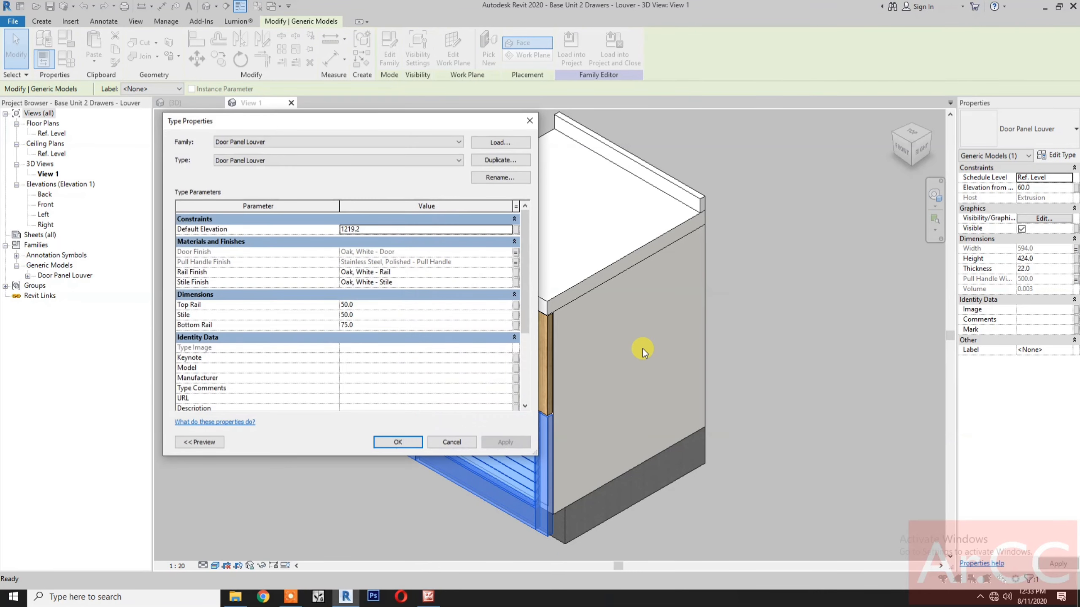
click(515, 274)
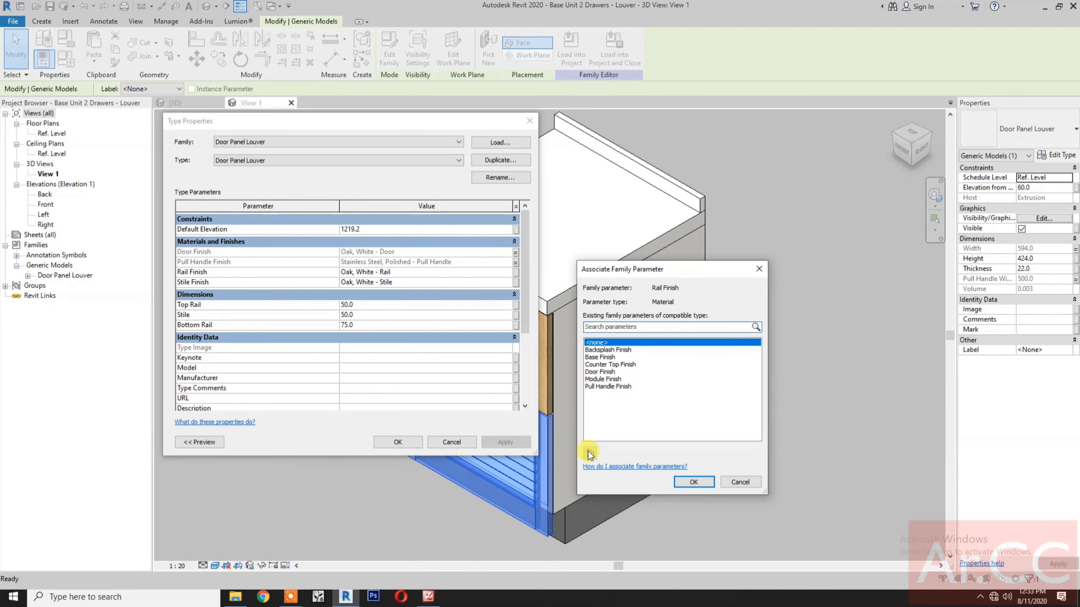
click(589, 452)
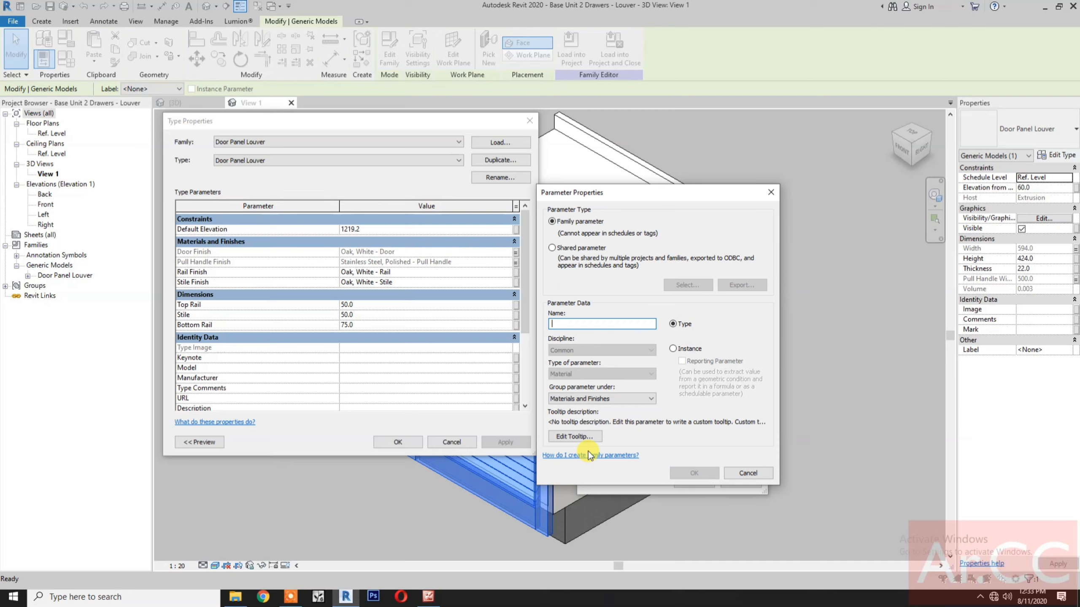
text(Rail Finish)
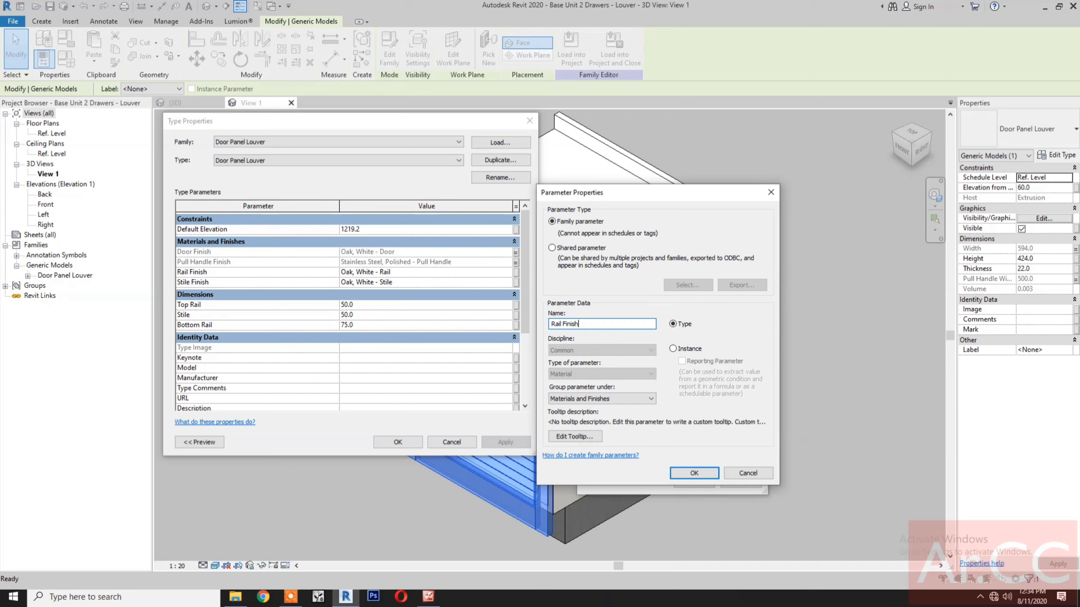
click(692, 473)
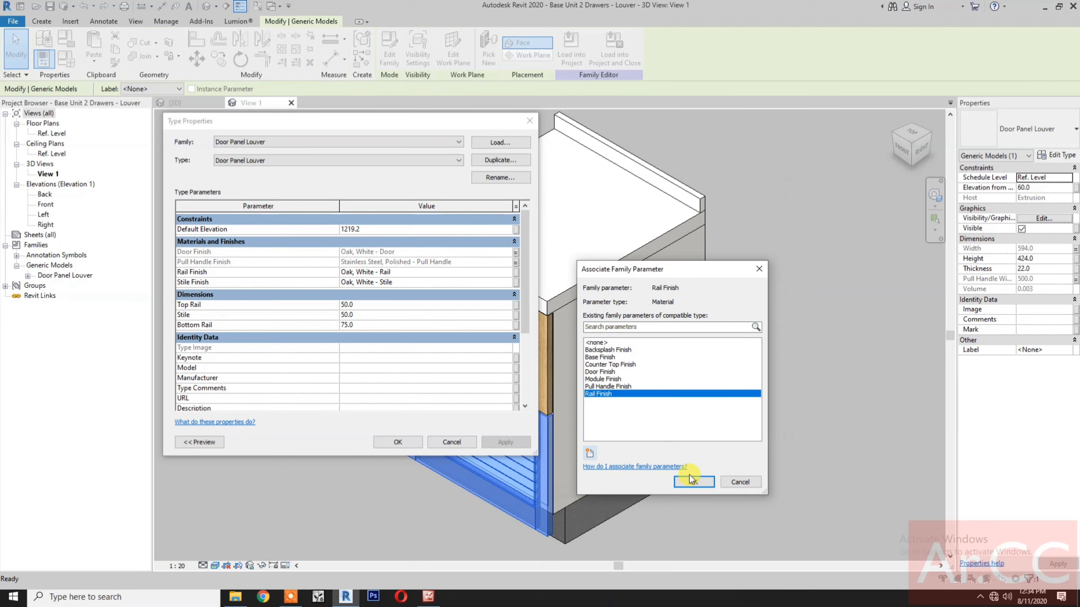
click(681, 476)
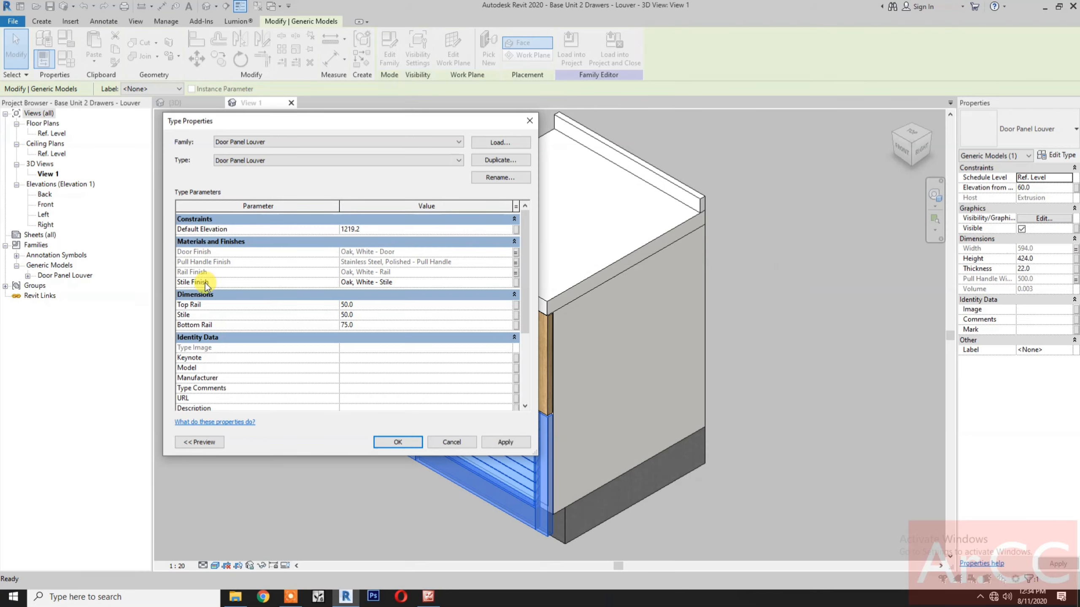
- Associate the panel's Stile Finish with a new material type parameter named Stile Finish
click(515, 283)
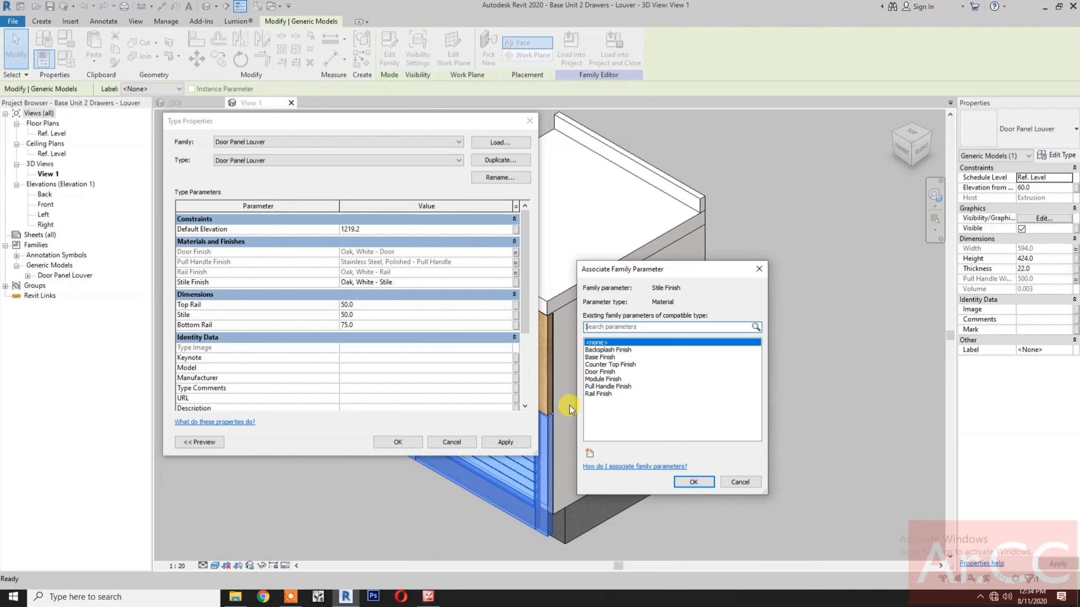
click(590, 450)
text(St)
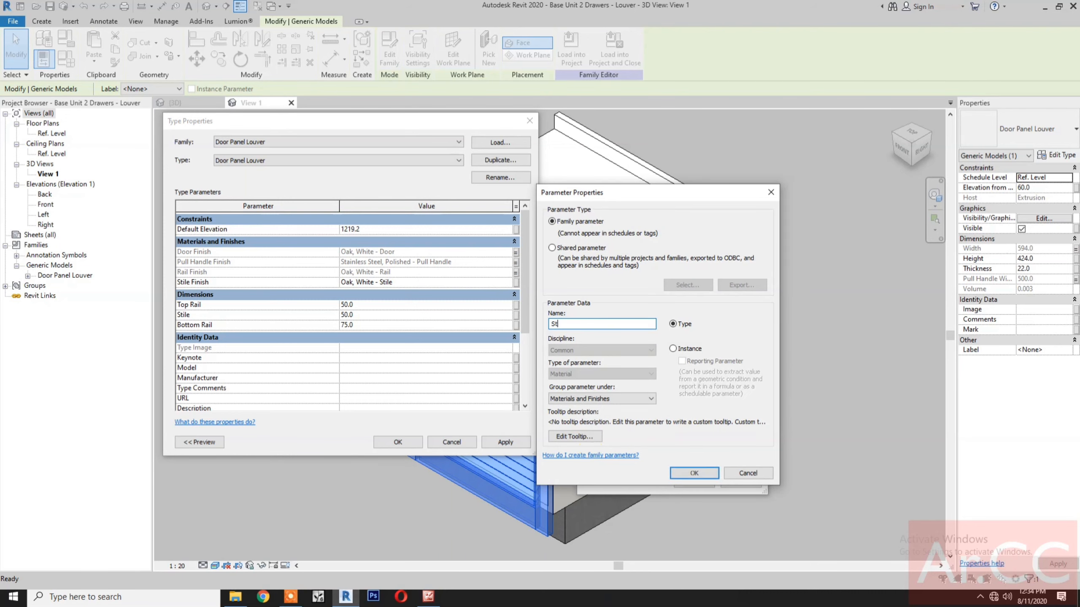
text(ile Finish)
click(696, 470)
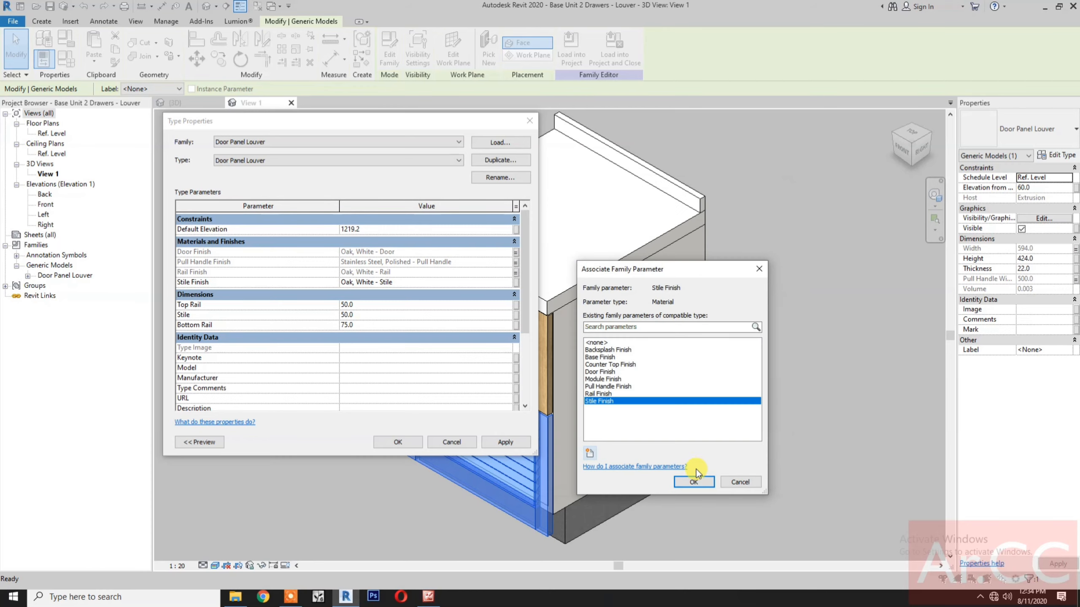
click(694, 482)
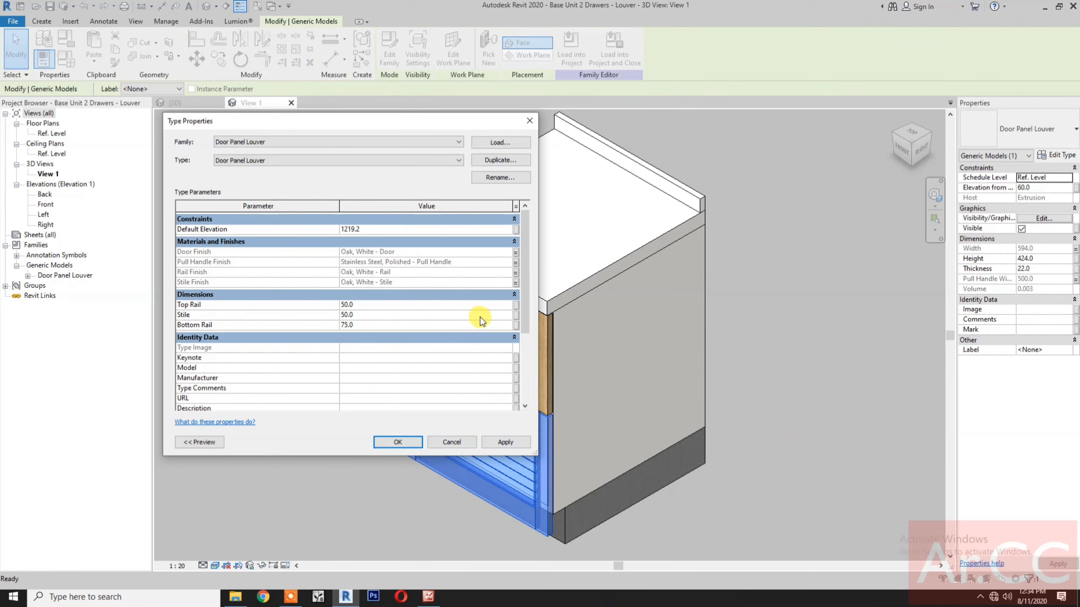
- Associate the panel's Top Rail dimension with a new length type parameter named Top Rail
click(516, 305)
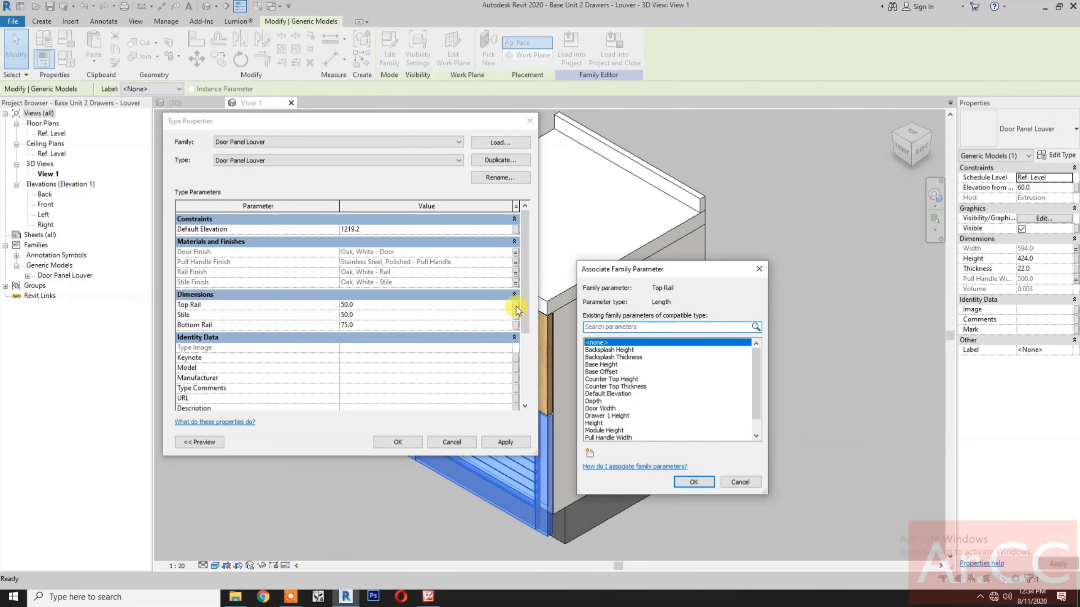
scroll(738, 404, down, 1)
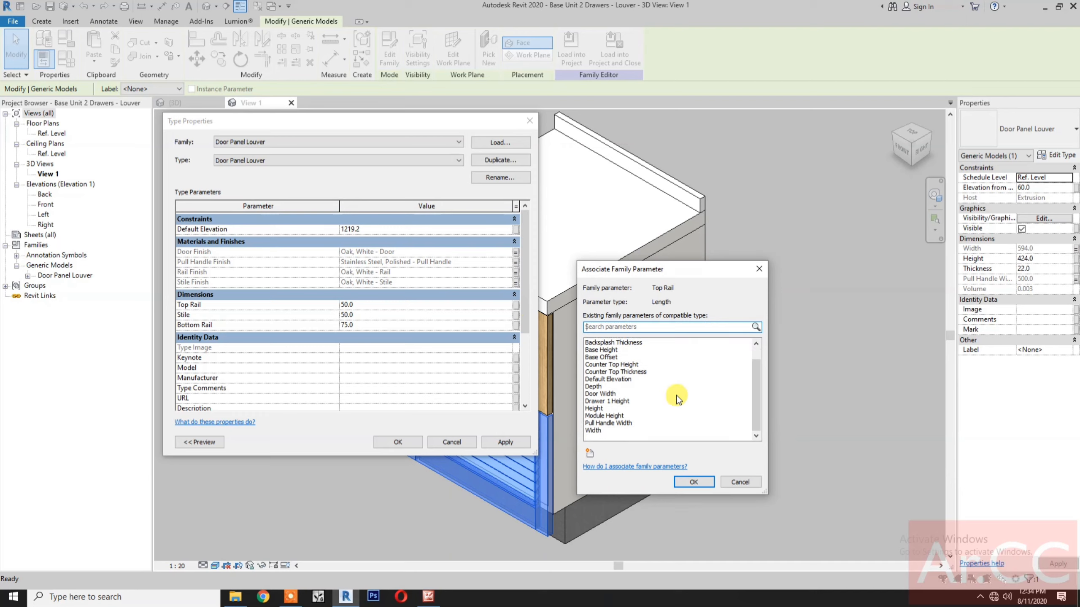
click(591, 453)
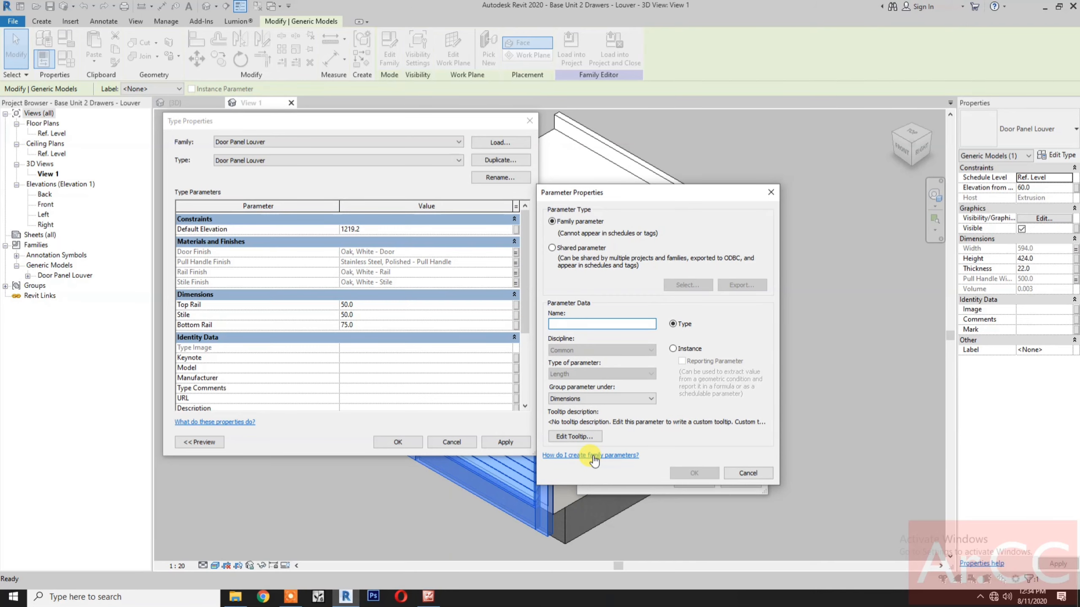
text(Top Rail)
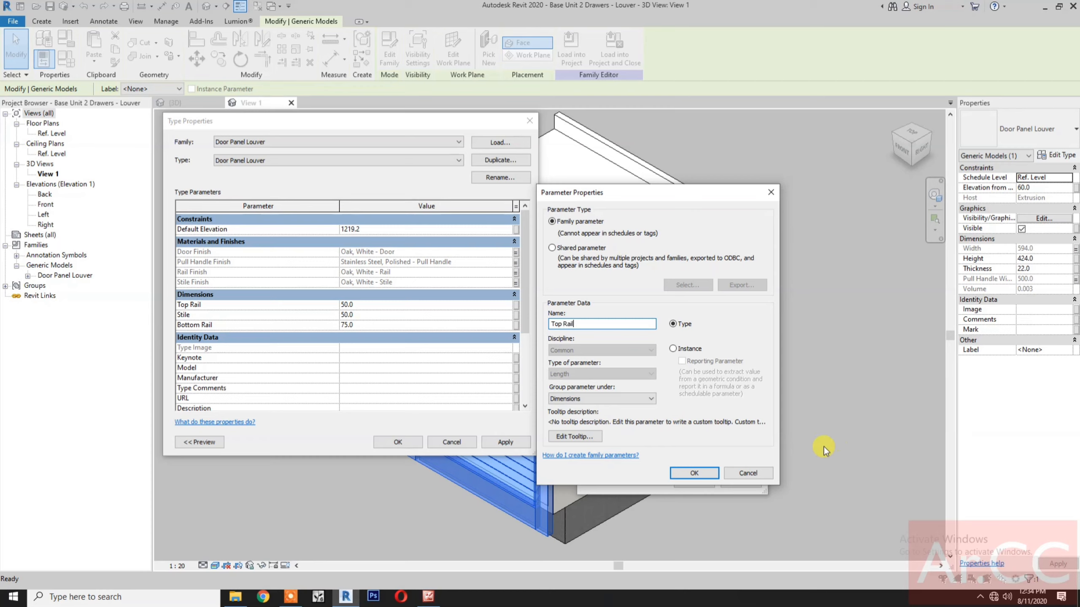
click(693, 473)
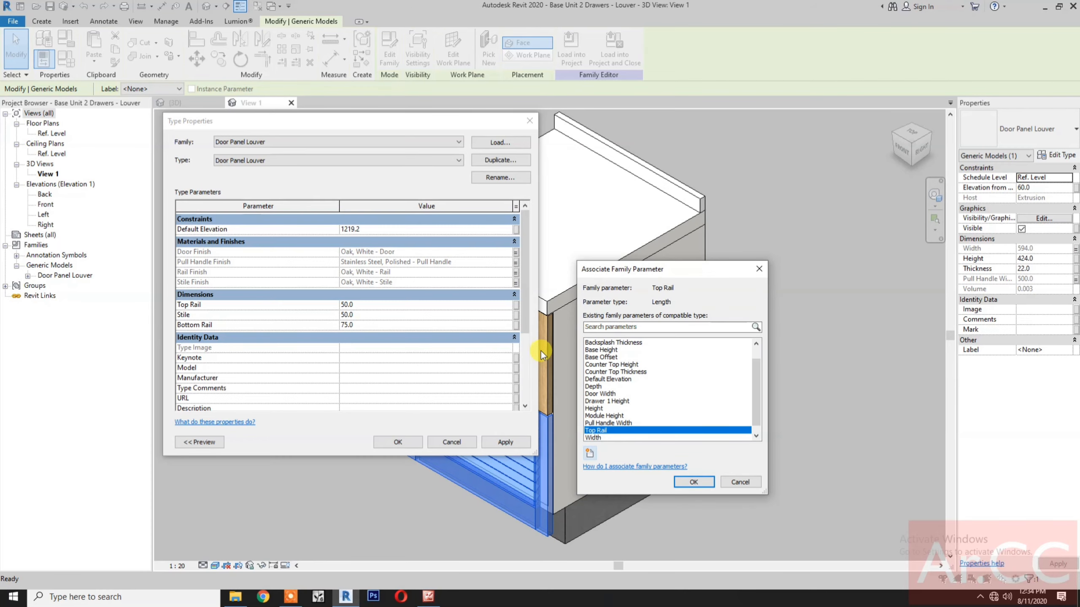
click(691, 477)
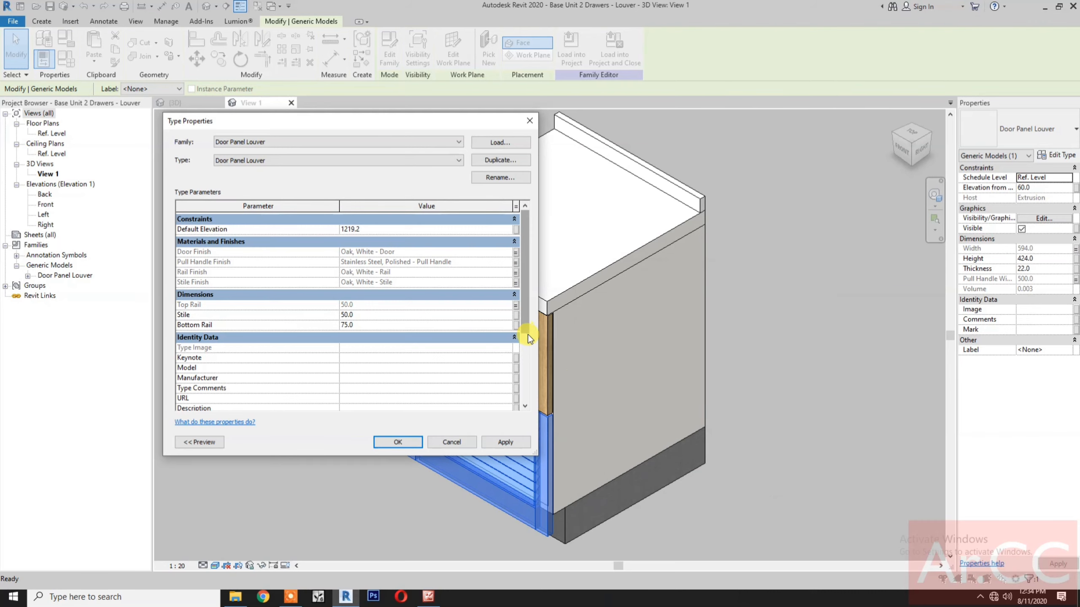
- Associate the panel's Stile dimension with a new length type parameter named Stile
click(515, 315)
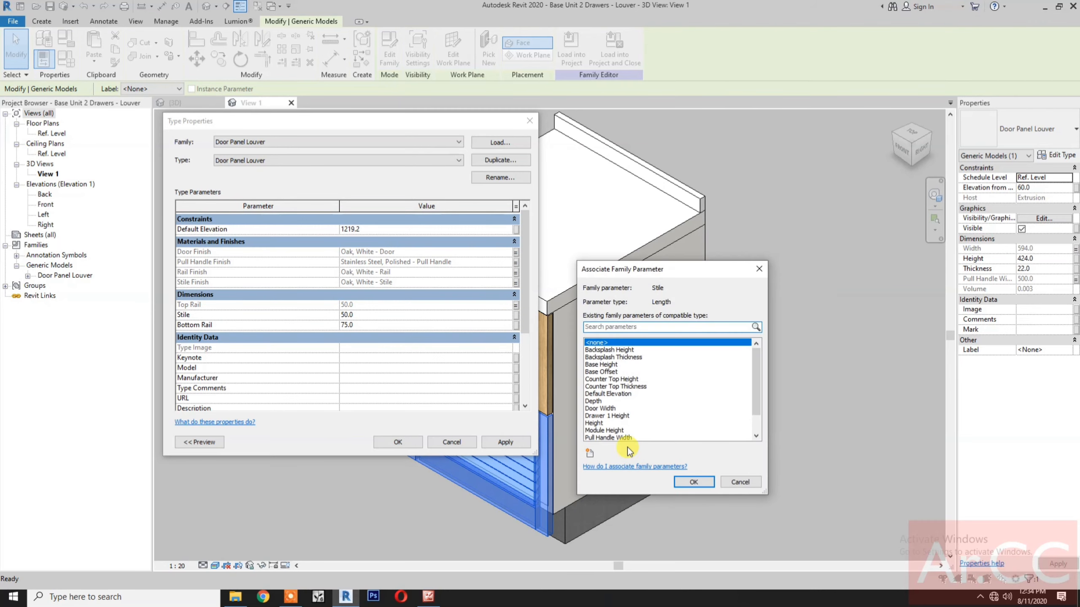
click(589, 453)
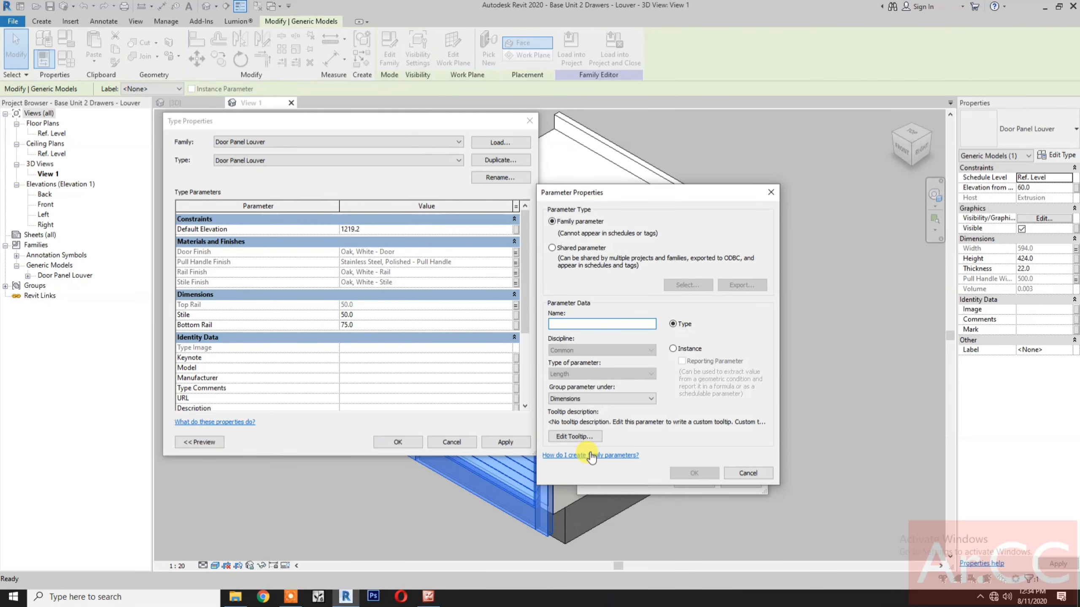
text(Stile)
click(693, 472)
click(693, 482)
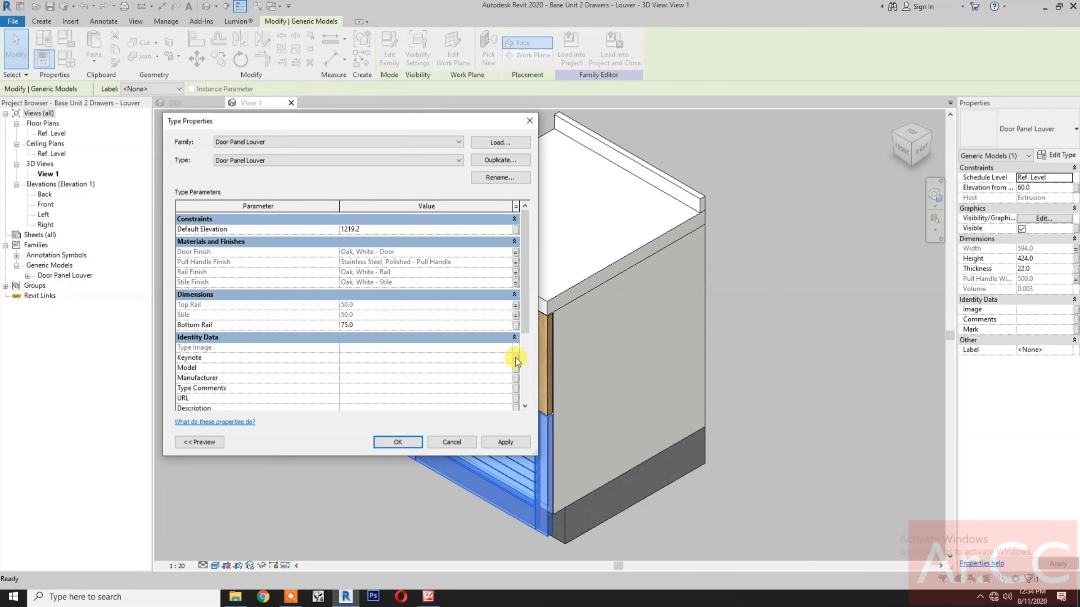
- Associate the panel's Bottom Rail dimension with a new length type parameter named Bottom Rail and apply the type changes
click(515, 324)
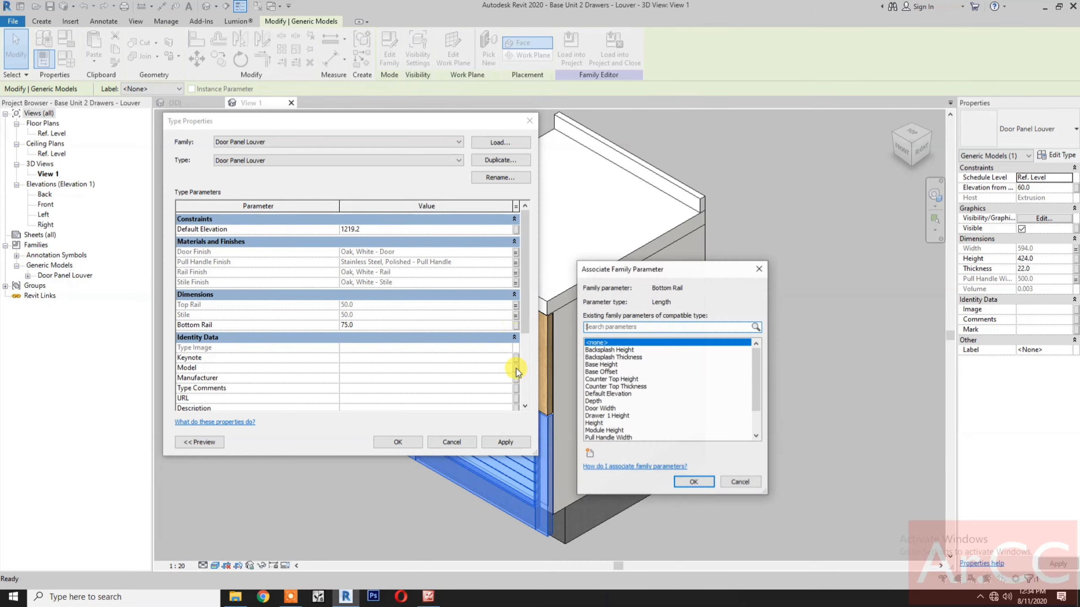
click(591, 453)
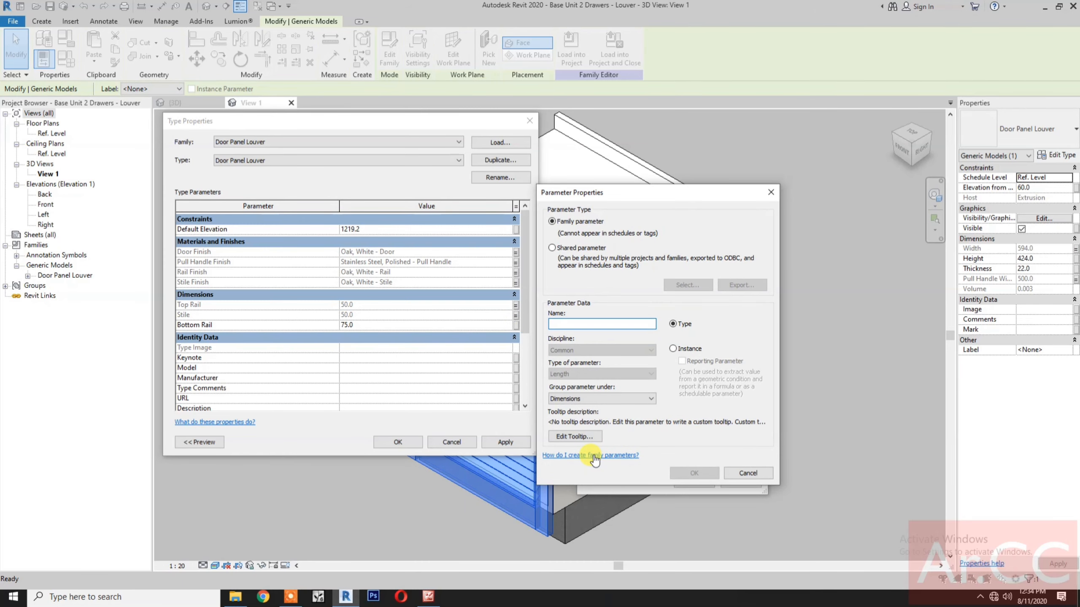
text(Bottom Rail)
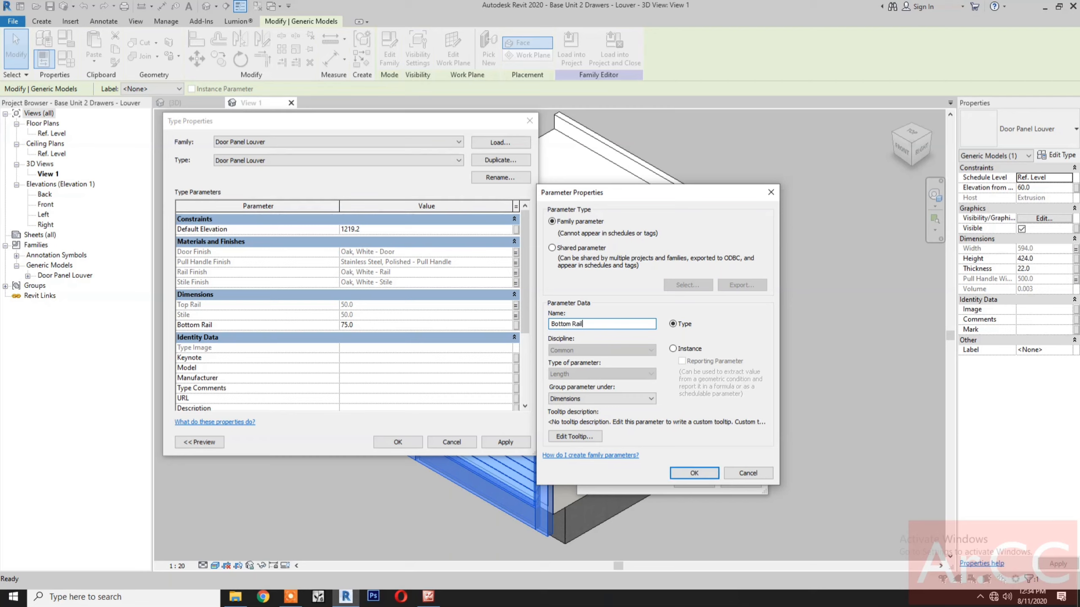
click(695, 475)
click(694, 482)
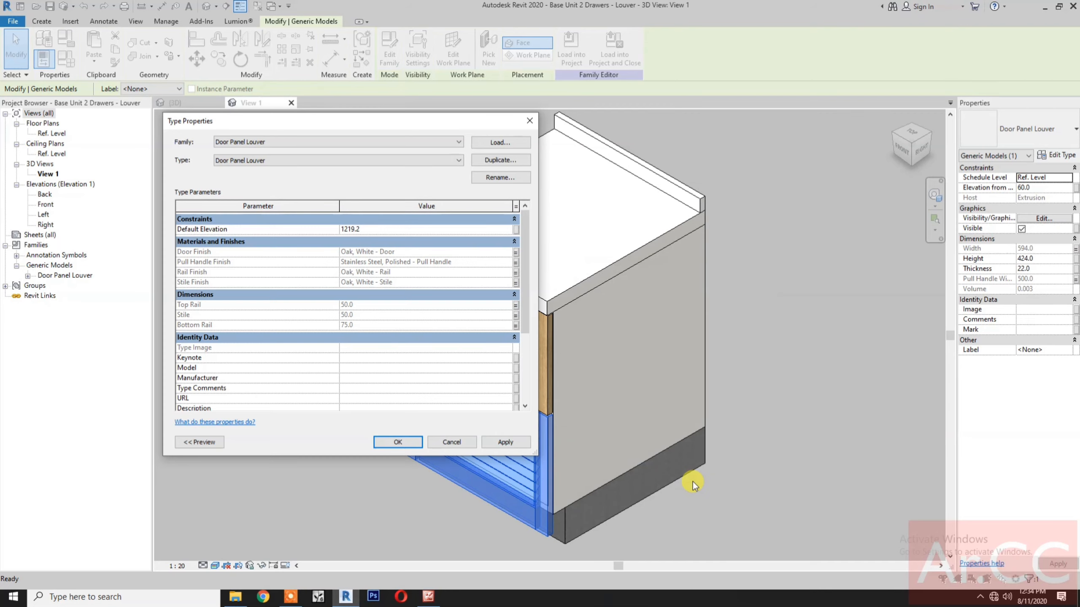
click(519, 444)
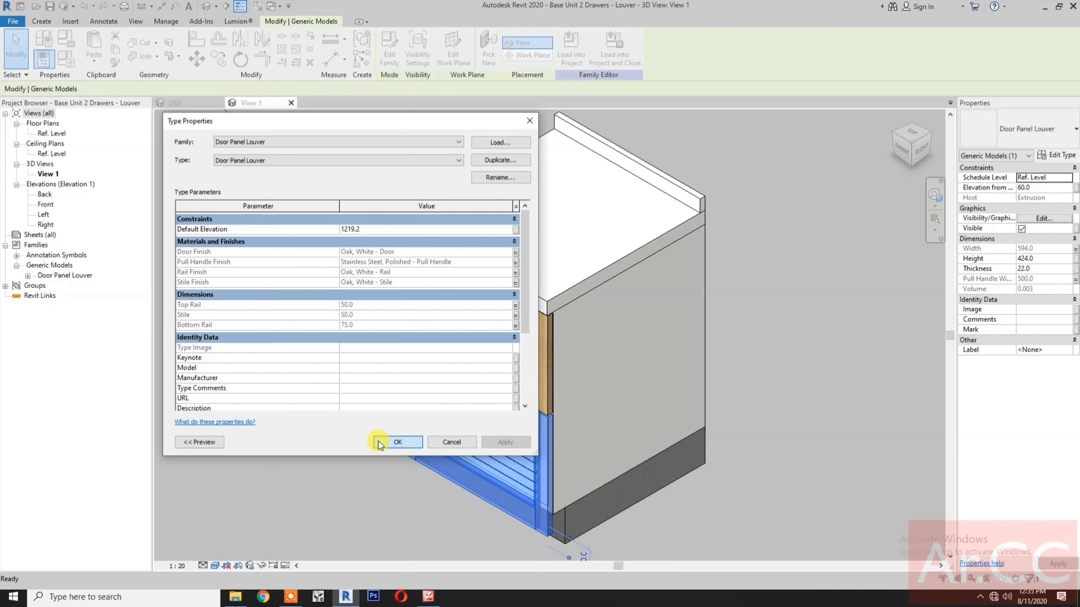
click(397, 443)
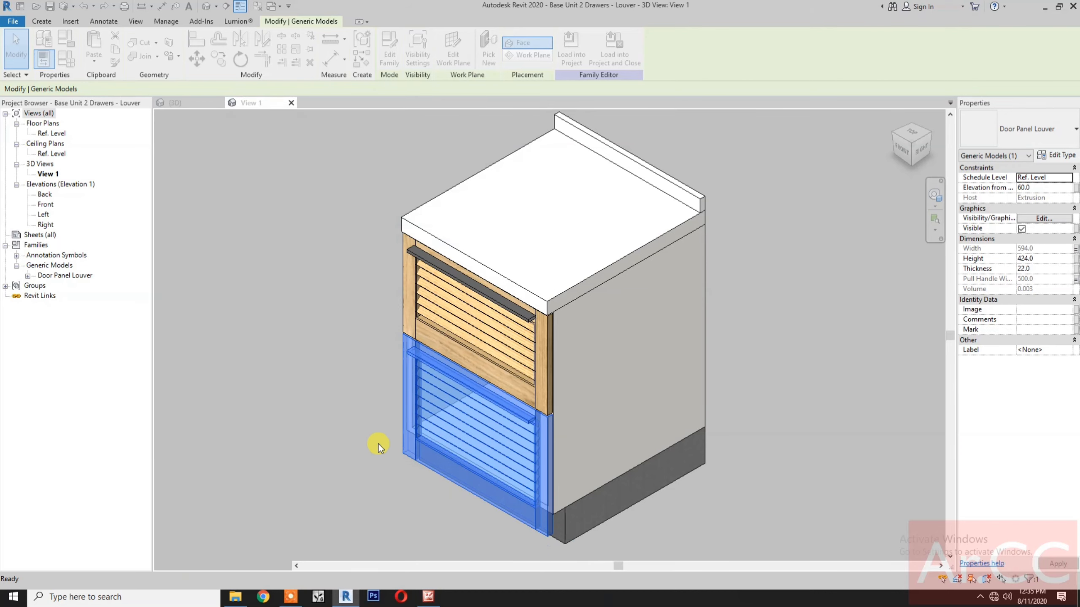
- Check the type properties of the upper drawer's louver panel and clear the selection
click(417, 317)
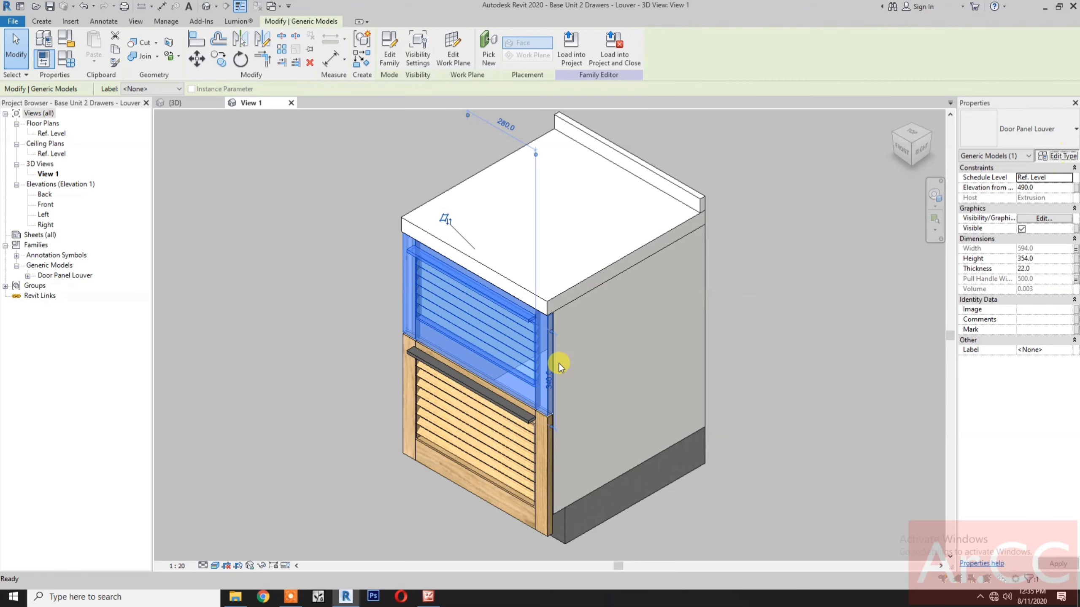
click(398, 442)
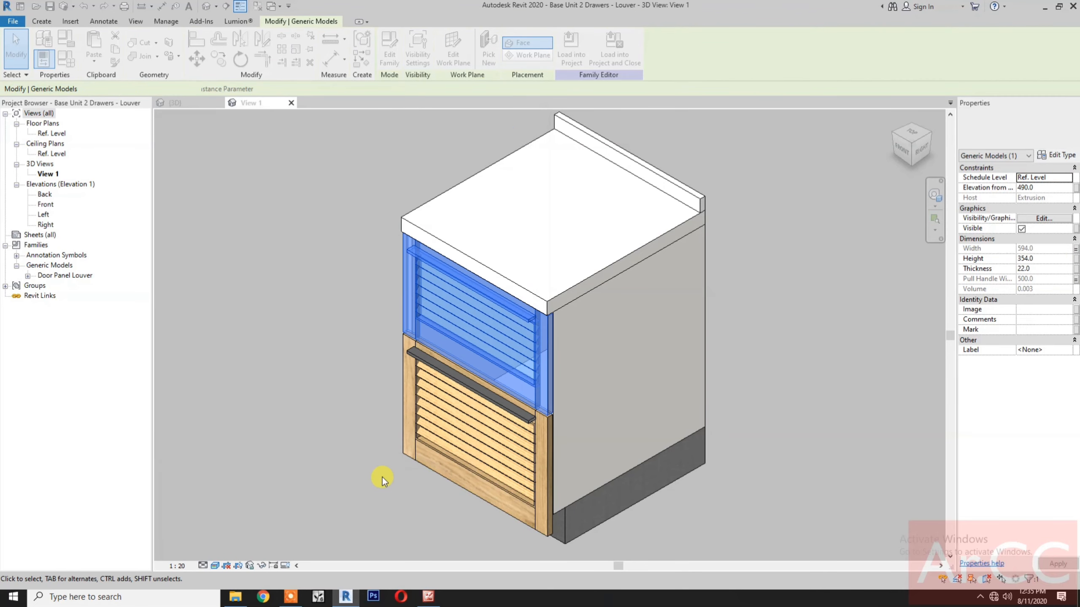
click(381, 474)
scroll(388, 477, down, 2)
middle_drag(388, 476, 820, 465)
scroll(467, 427, up, 2)
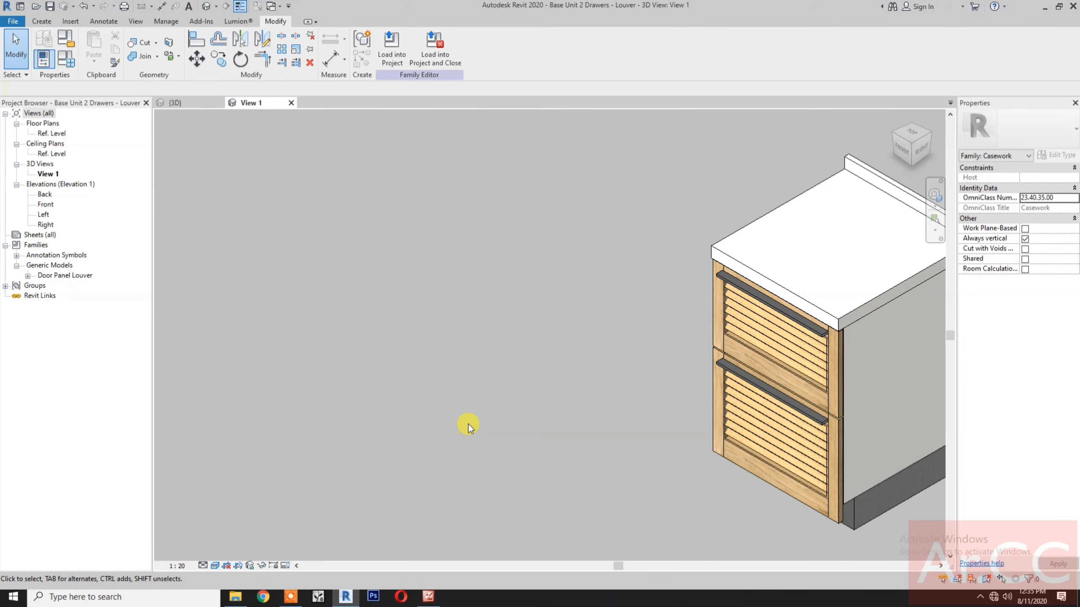
middle_drag(410, 397, 346, 394)
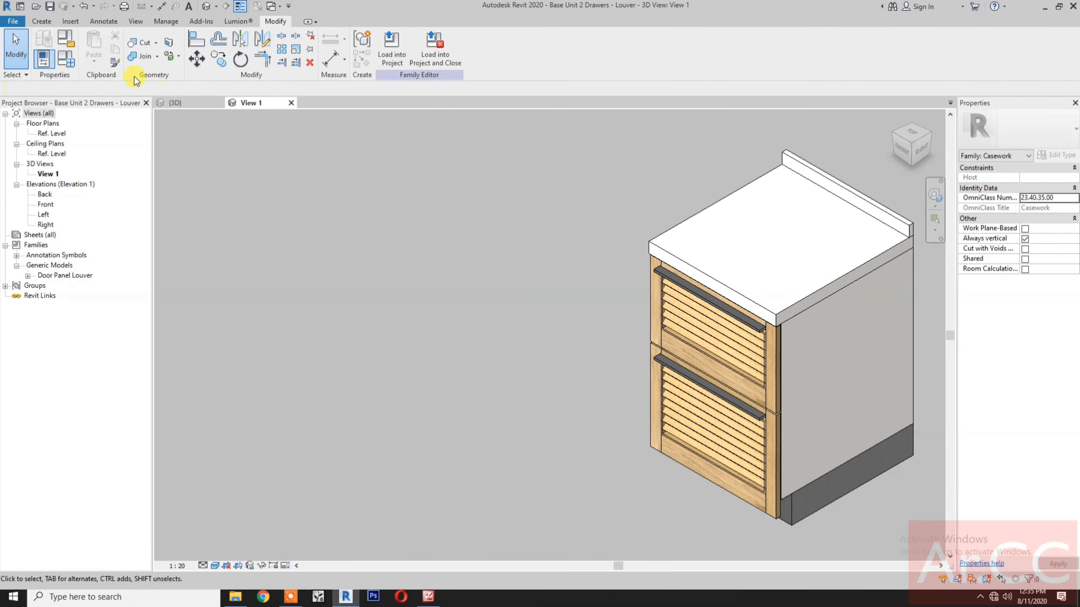
- Reorder the family's dimension parameters so Top Rail comes first, followed by Stile and Bottom Rail
click(66, 58)
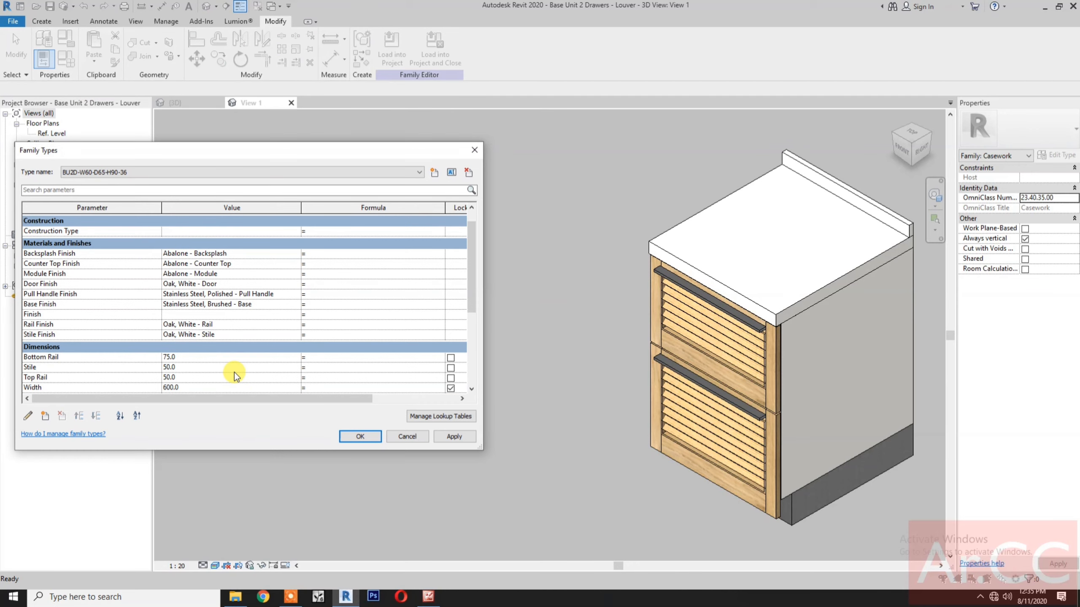
scroll(234, 372, down, 1)
scroll(61, 361, down, 2)
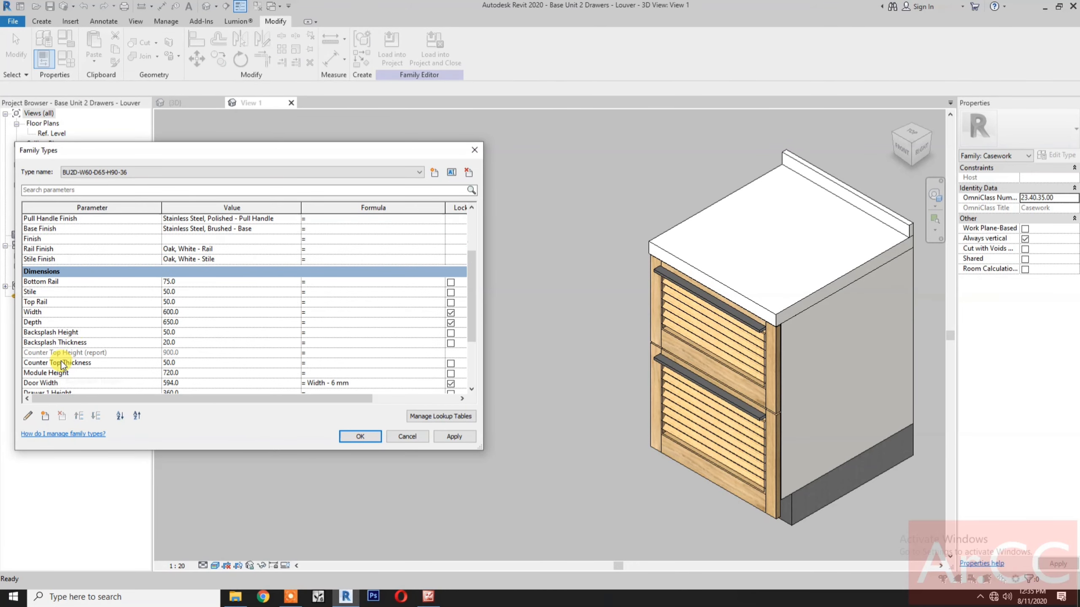
click(75, 302)
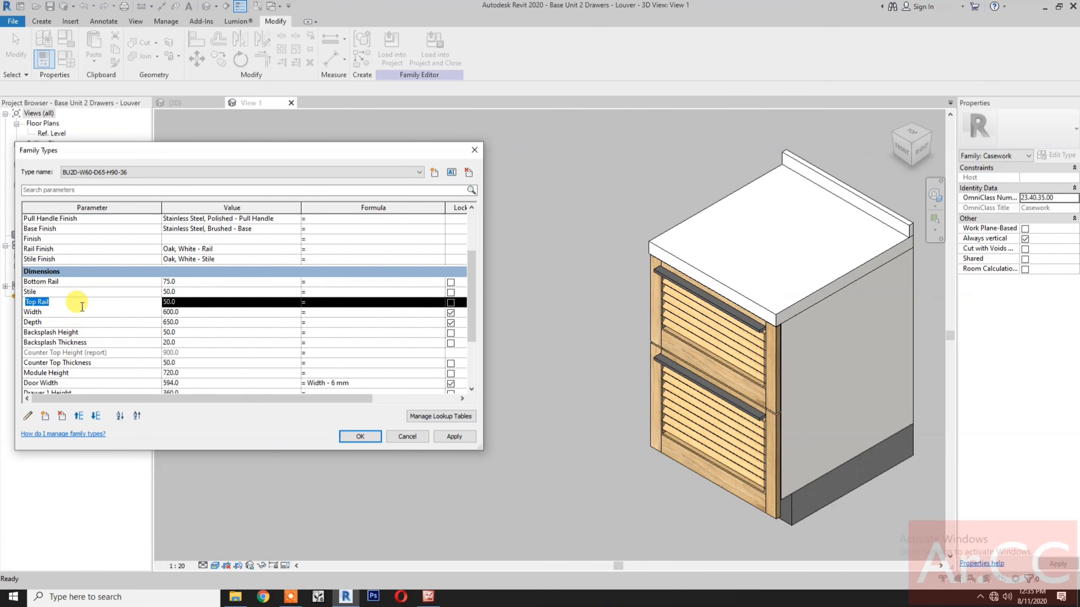
click(79, 416)
click(80, 416)
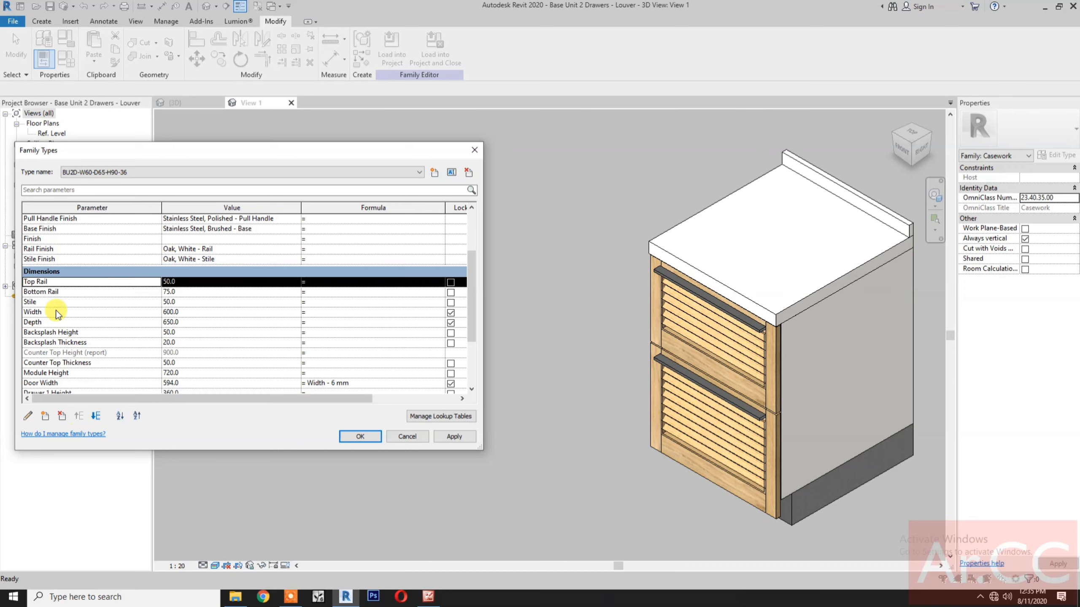
click(66, 302)
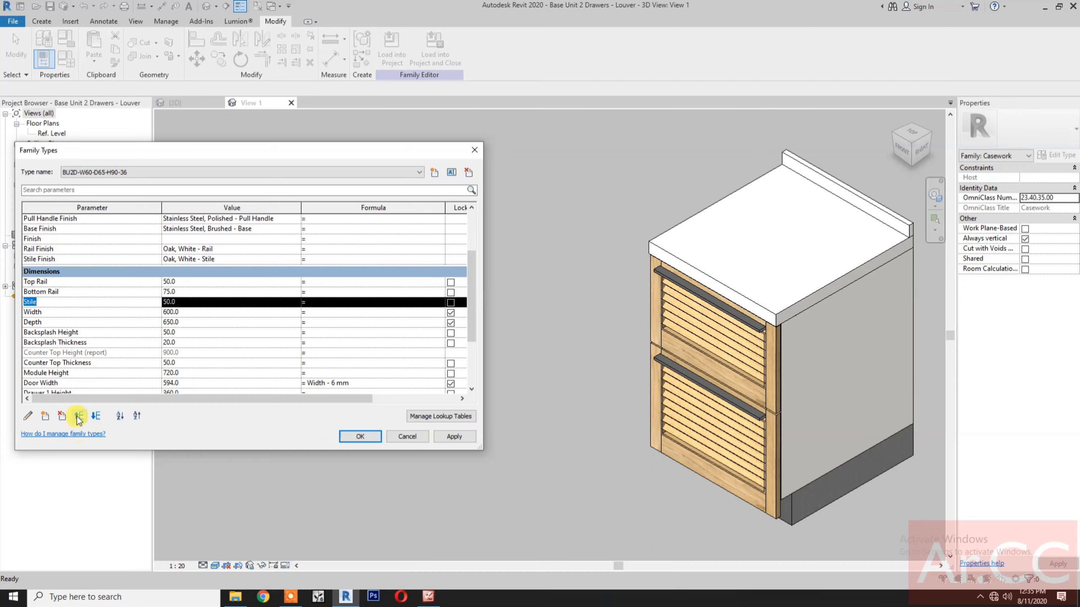
click(77, 416)
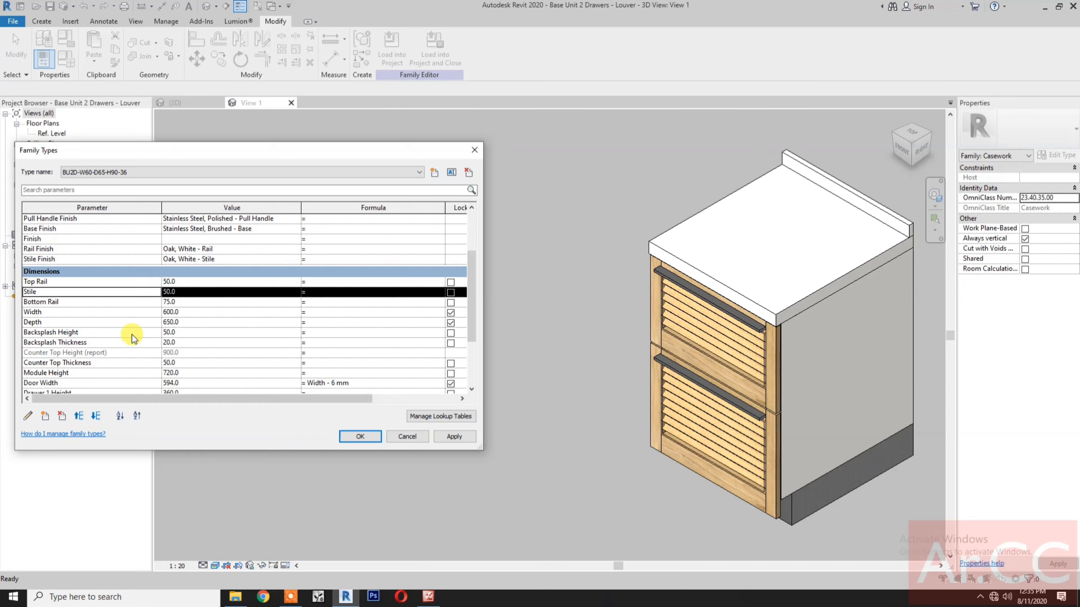
- Set the base unit's Width to 800 and apply it to test how the louver drawers flex
click(204, 312)
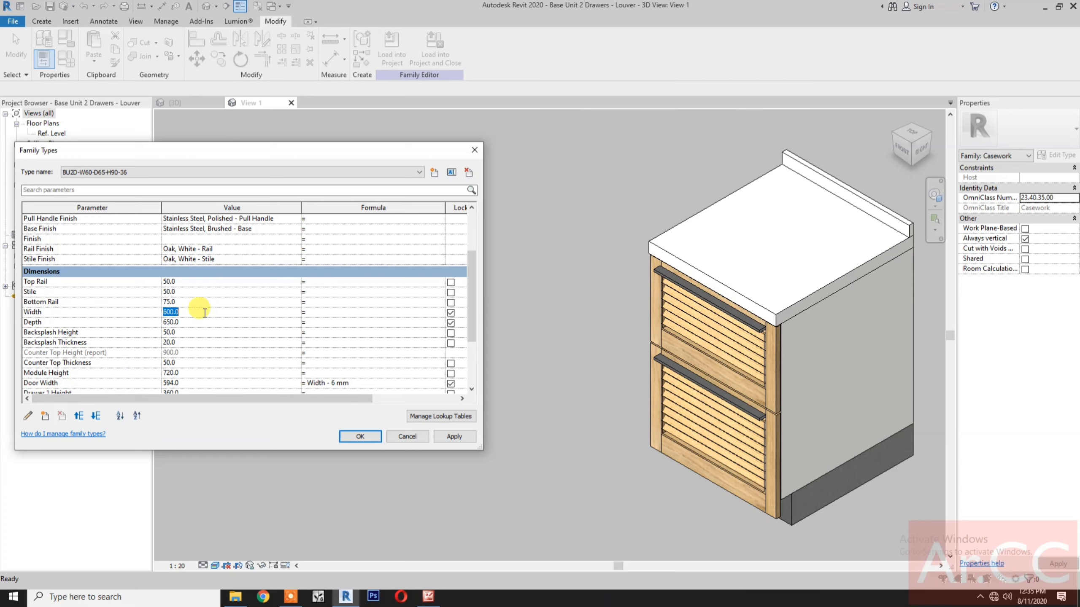
text(800)
click(457, 438)
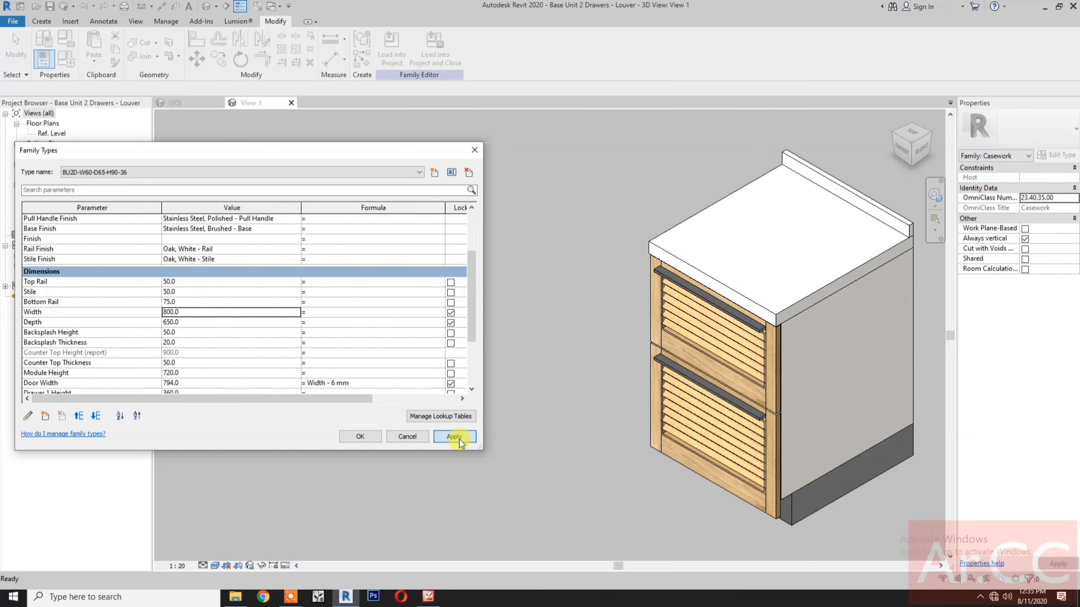
click(458, 437)
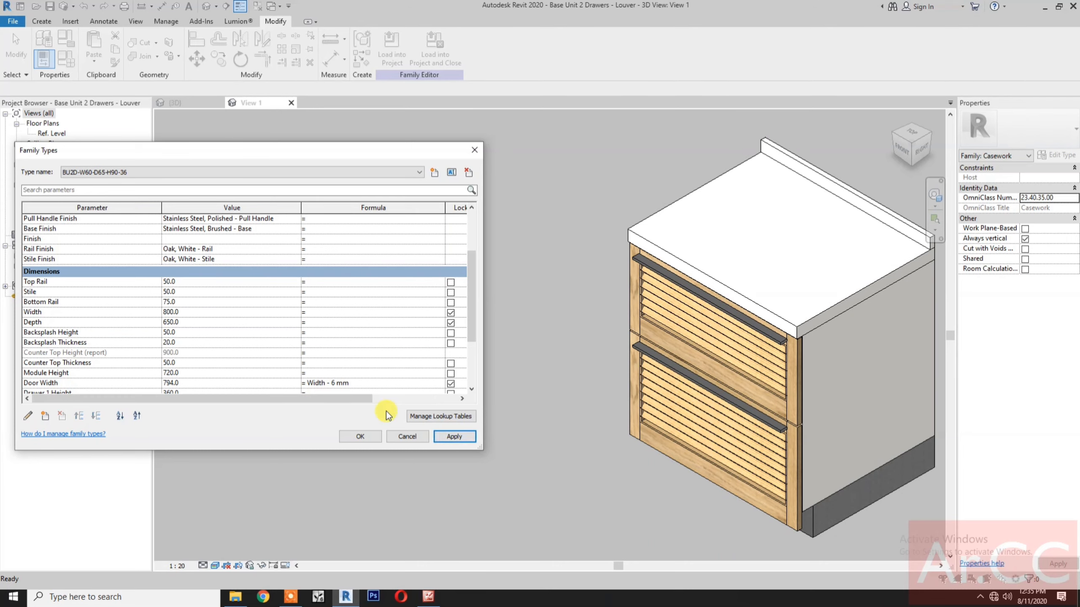
- Change the Pull Handle Width formula to Width - 150 mm and apply it
scroll(367, 384, down, 2)
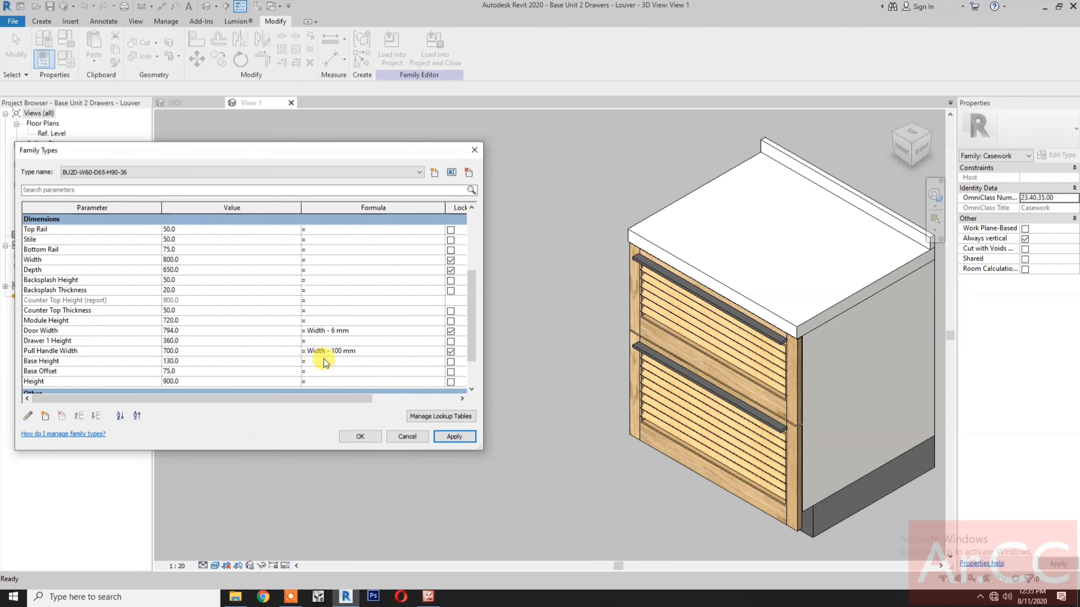
click(341, 354)
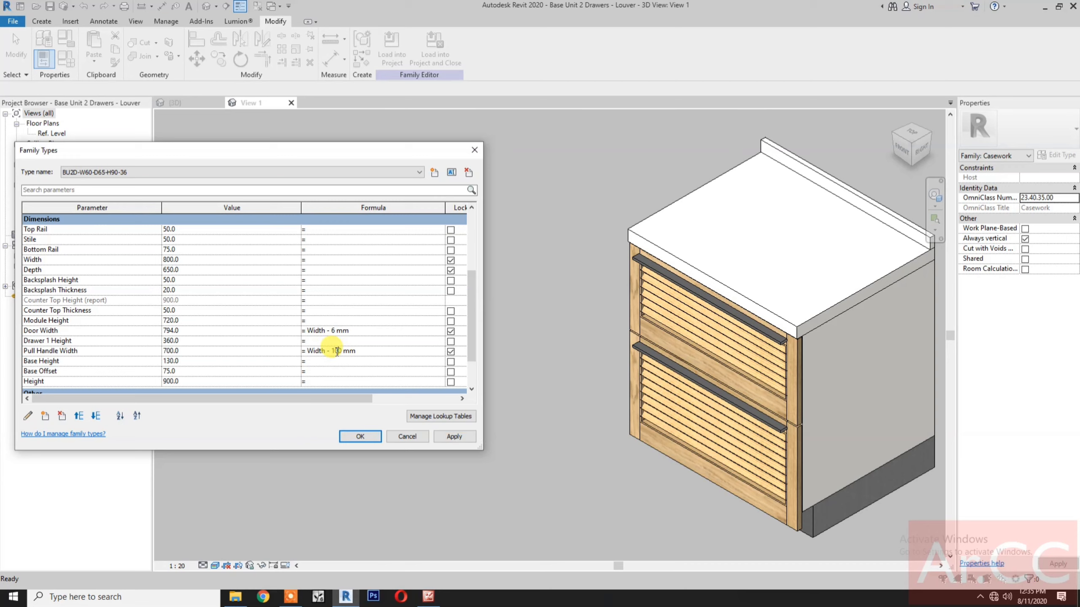
text(5)
click(456, 439)
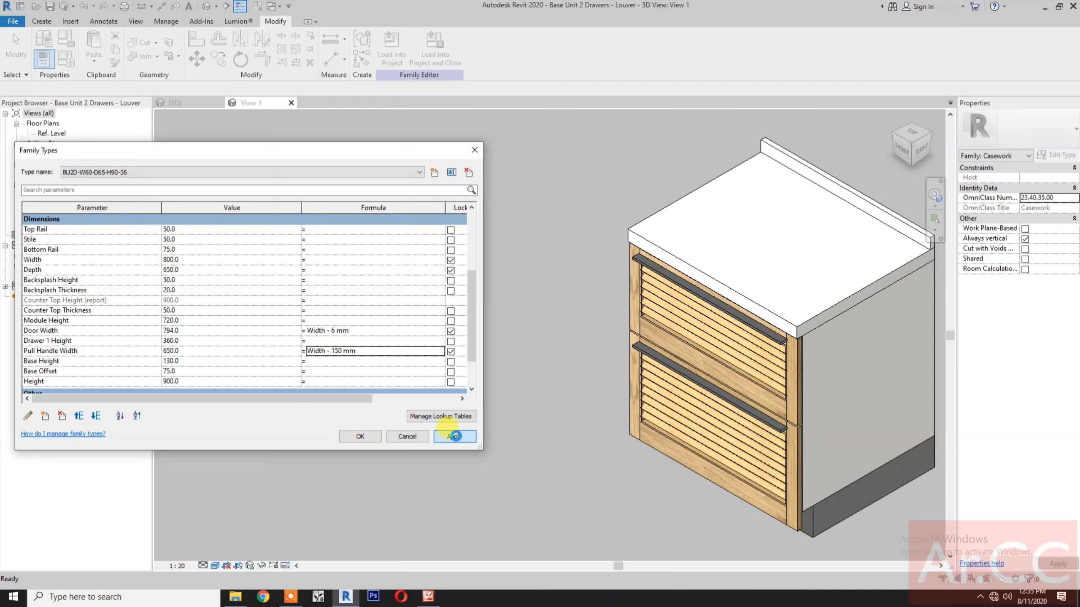
click(454, 436)
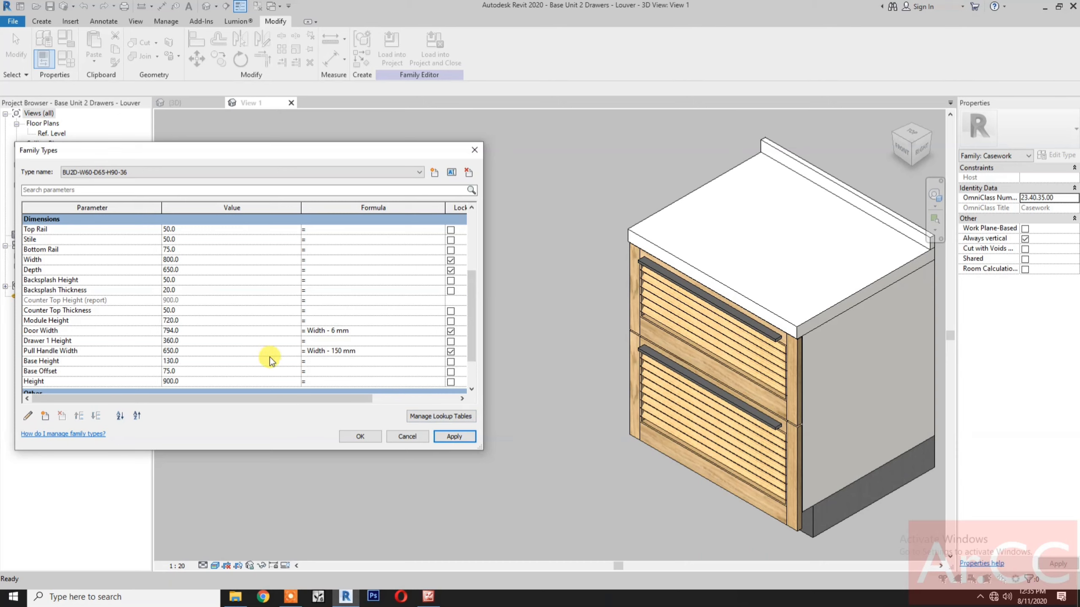
- Set the base unit's Width to 600 and apply the change
scroll(247, 354, up, 2)
click(211, 311)
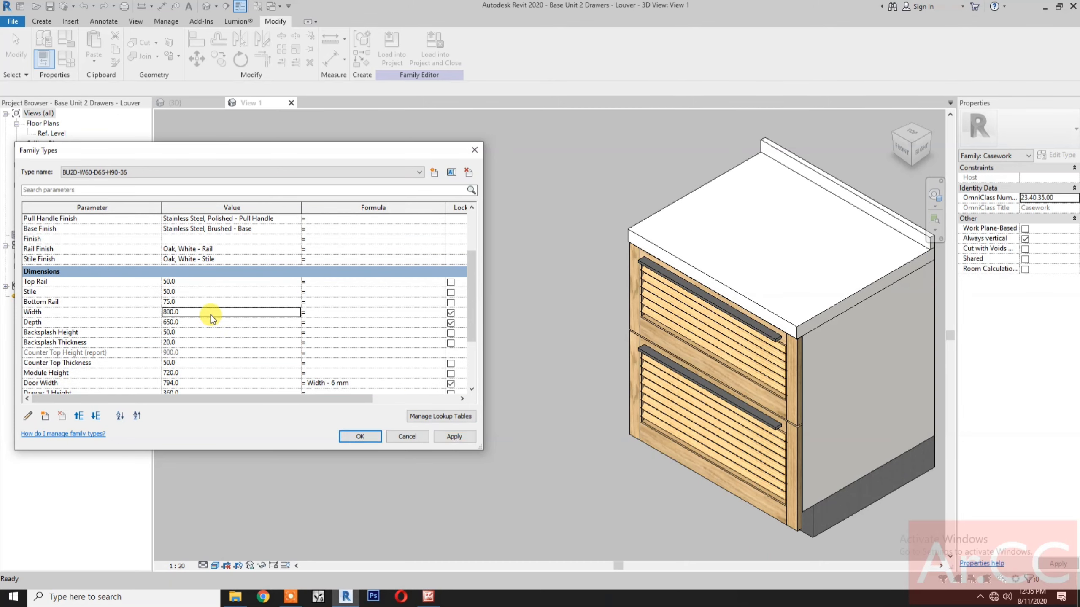
double_click(212, 311)
text(600)
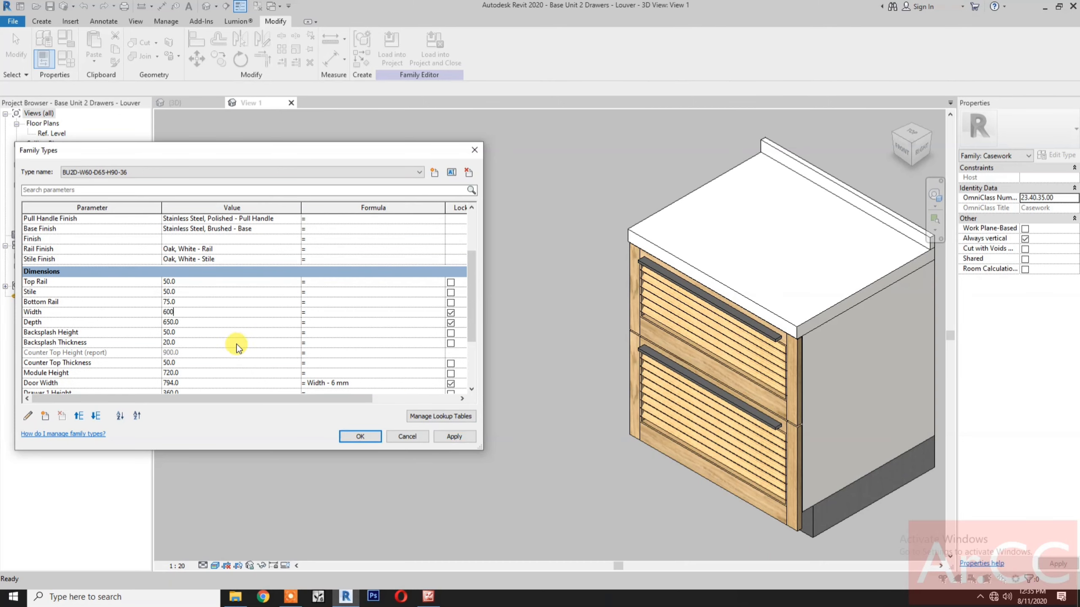
click(461, 439)
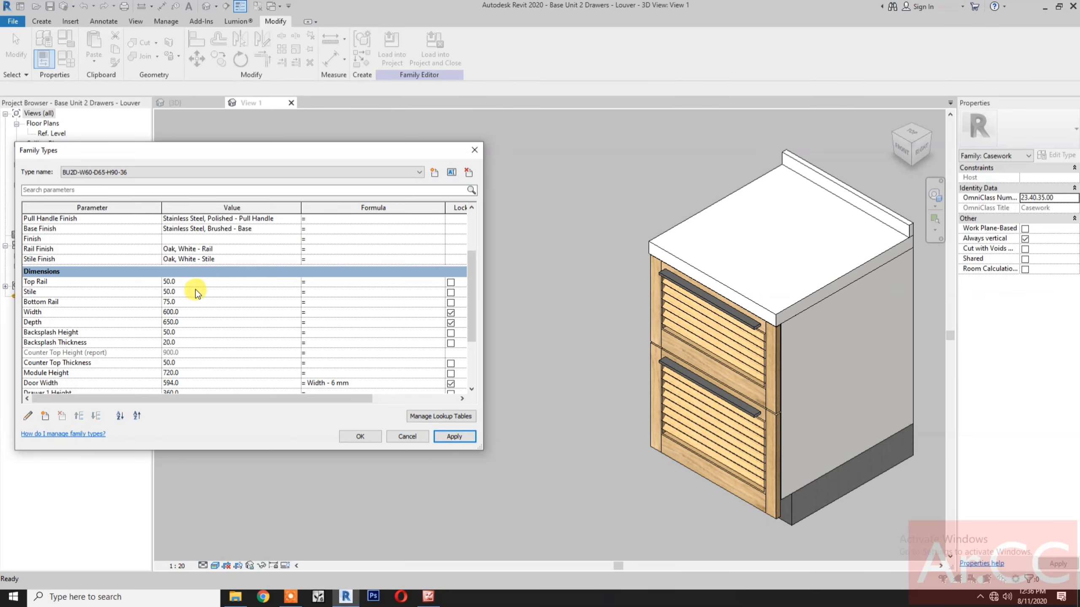
- Set the Bottom Rail to 100 and apply it to test the drawer panels
click(192, 301)
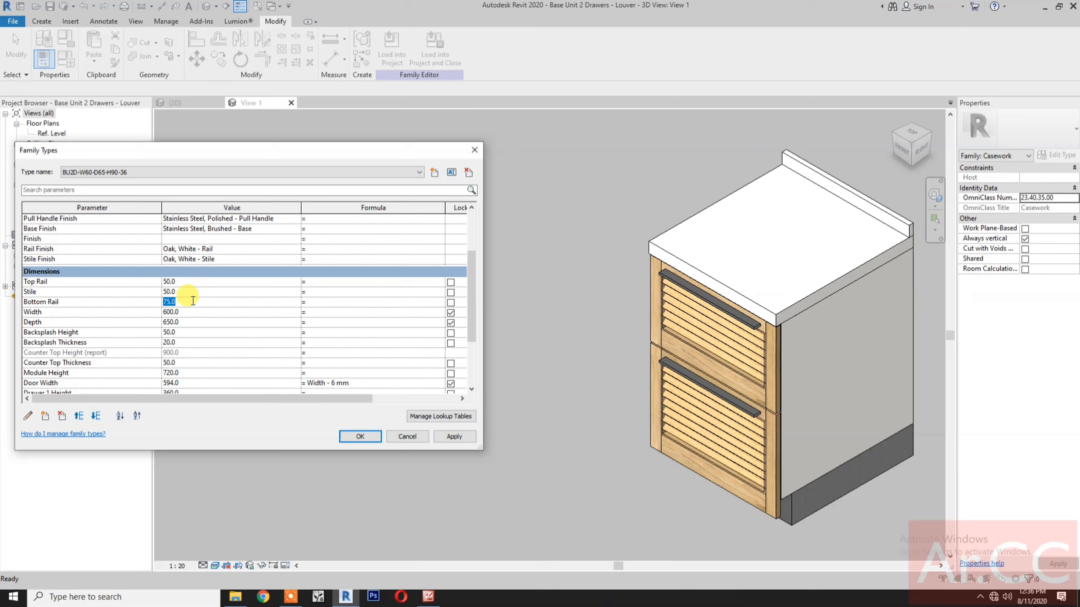
text(100)
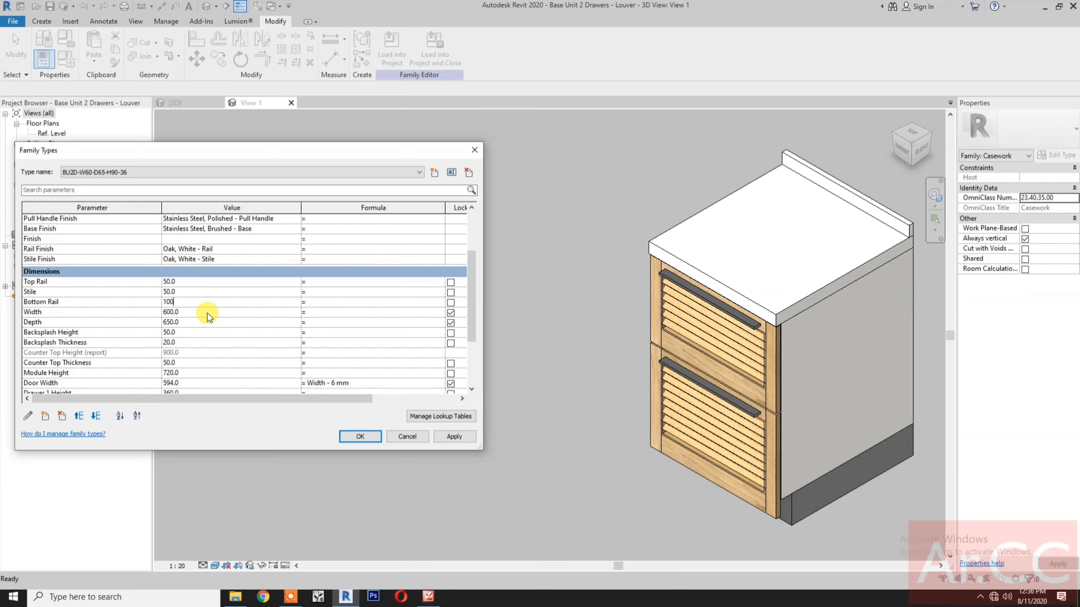
click(468, 441)
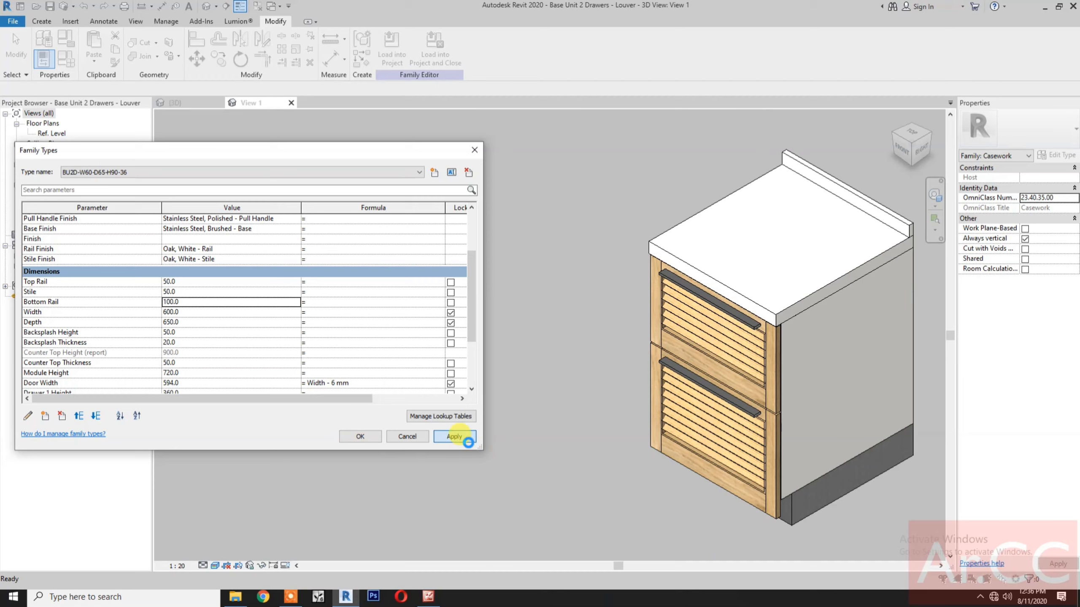
click(467, 441)
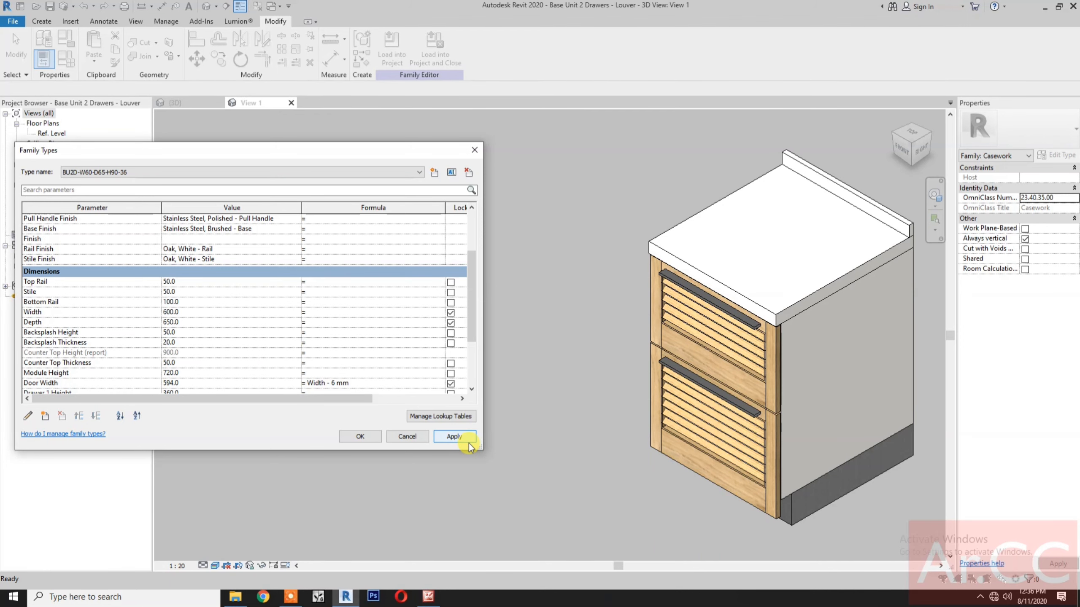
- Set the Bottom Rail to 75, apply it, and accept the family type changes
click(207, 305)
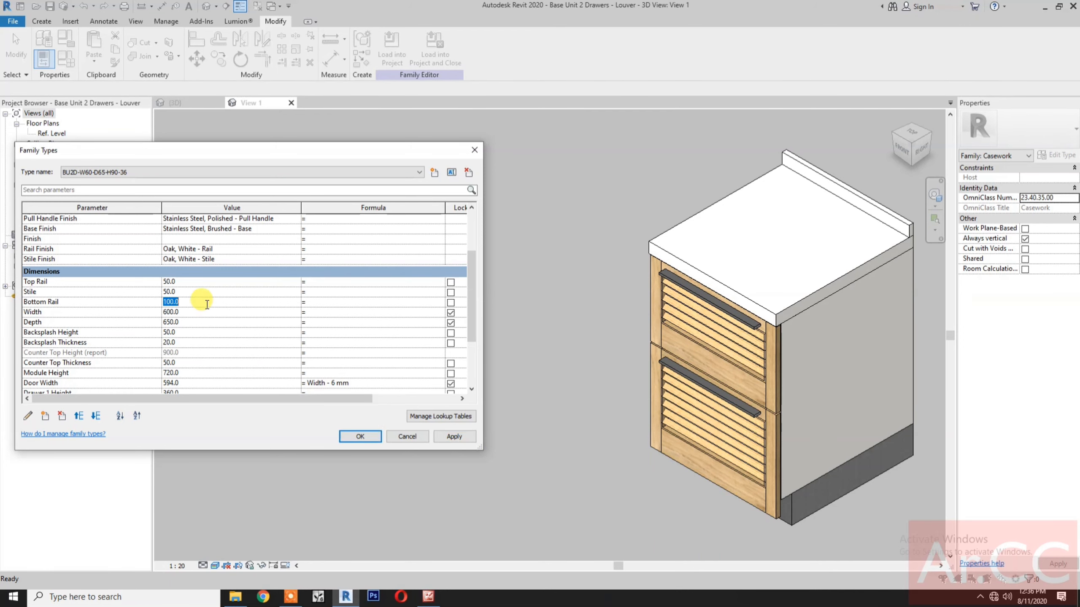
text(75)
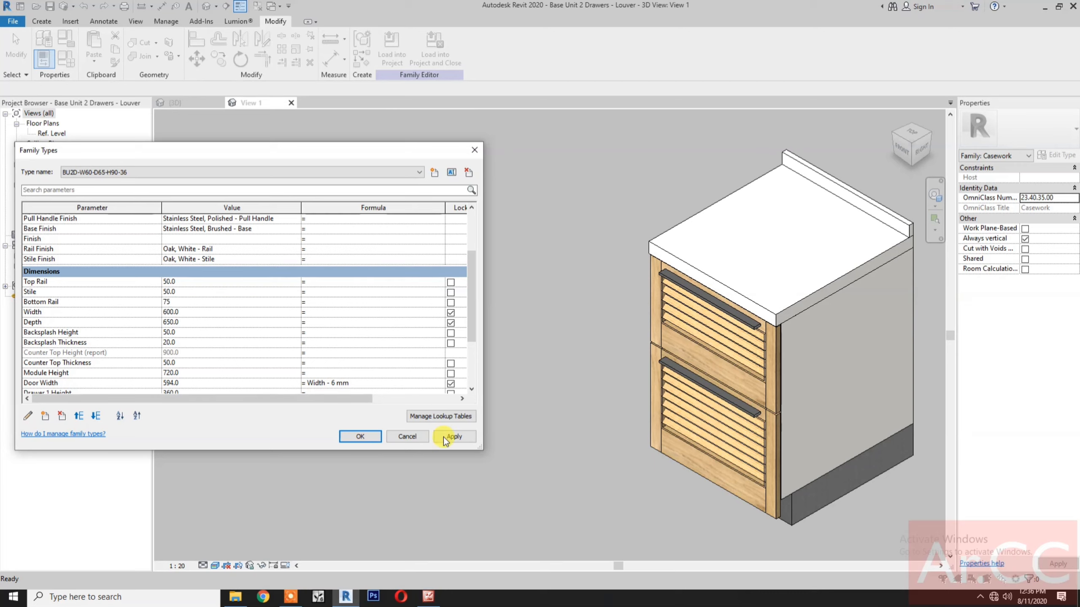
click(446, 439)
click(348, 439)
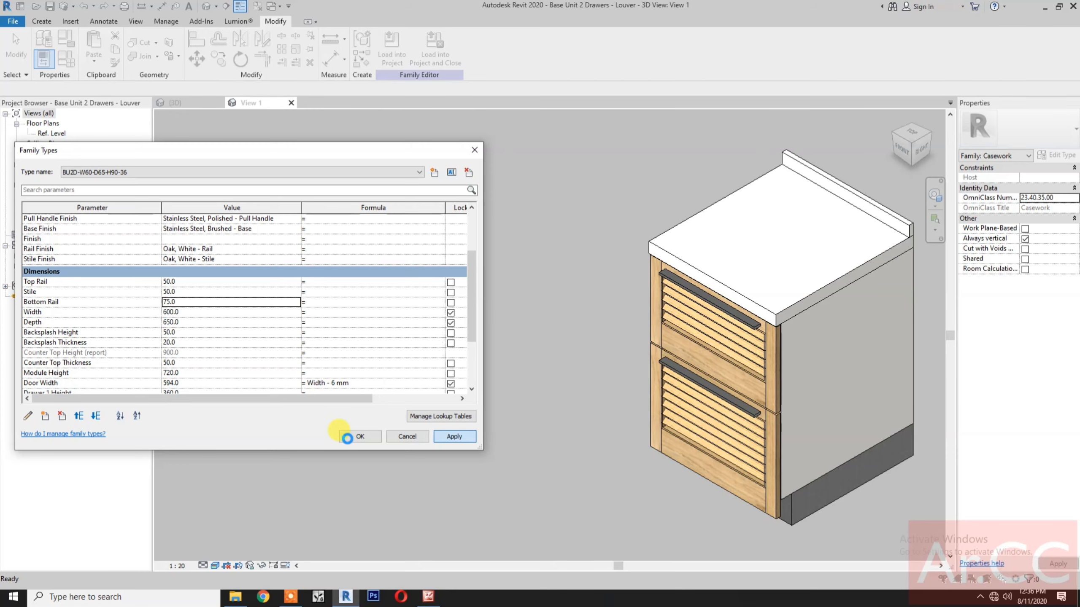
click(359, 437)
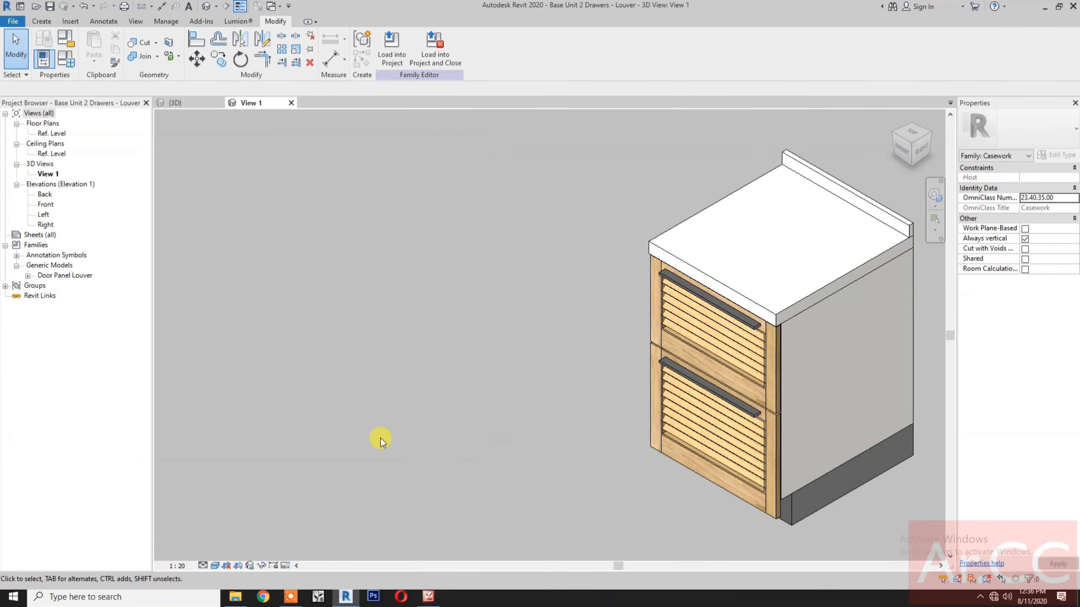
- Save the two-drawer louver base unit family
right_click(381, 439)
click(429, 377)
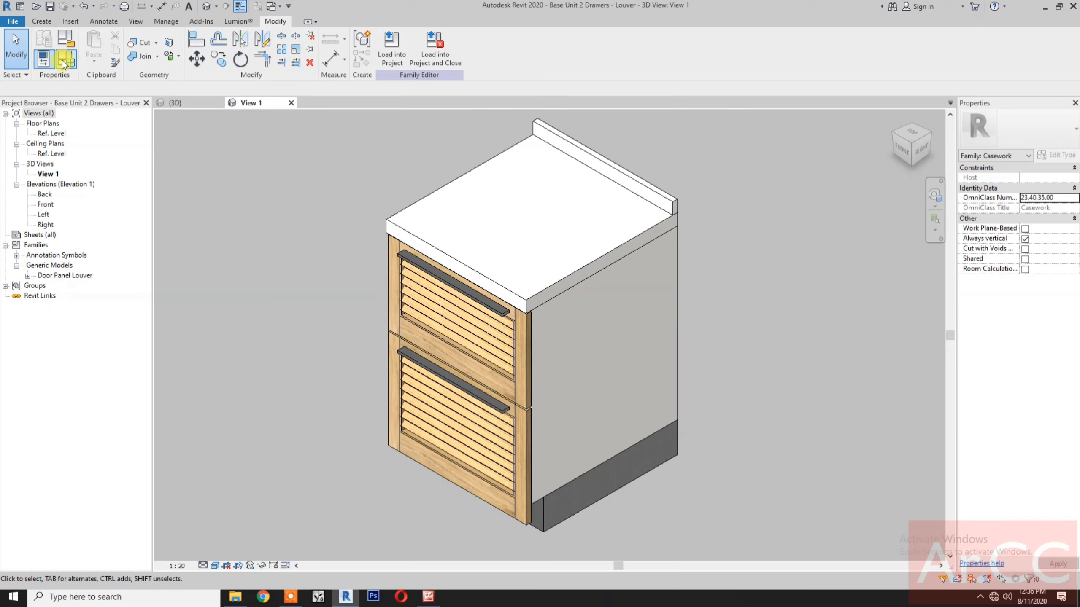
click(50, 7)
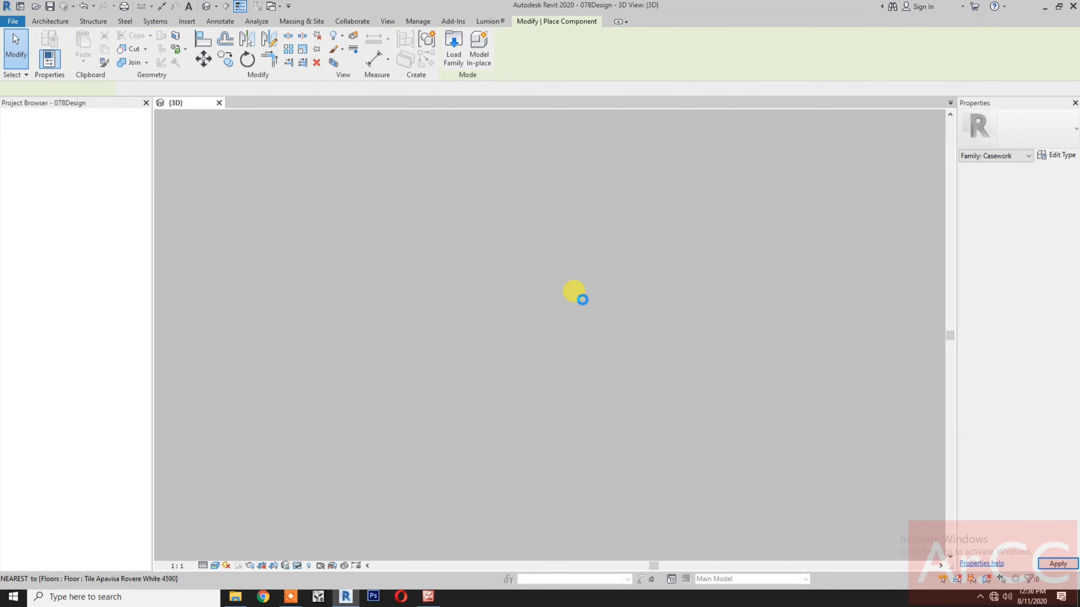
- Place the Base Unit 2 Drawers - Louver on the floor near the wooden door, rotated to face the same way as the one-door unit
scroll(589, 299, down, 1)
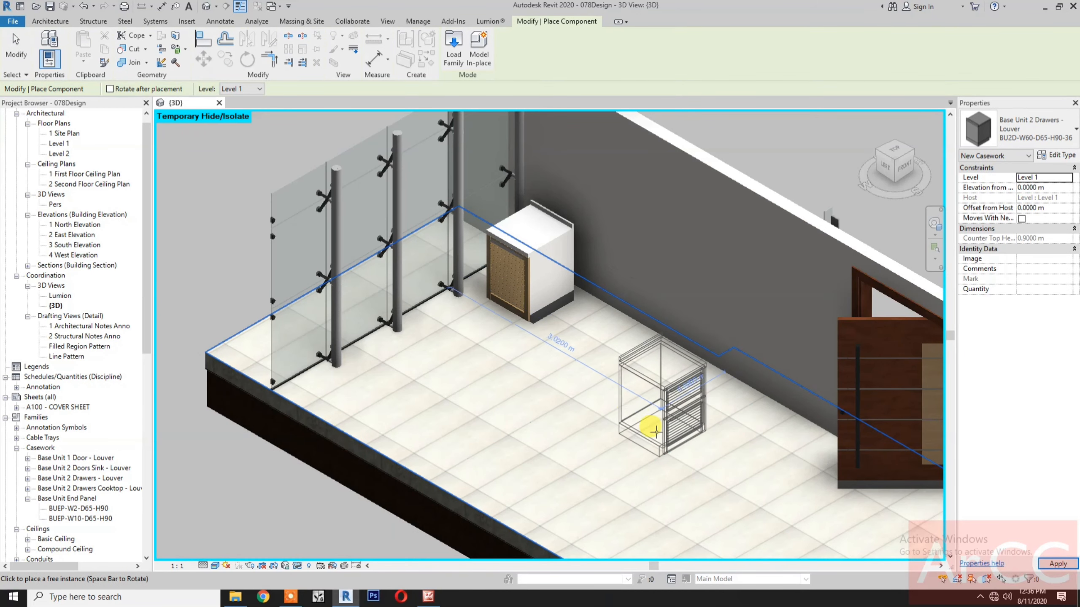
key(space)
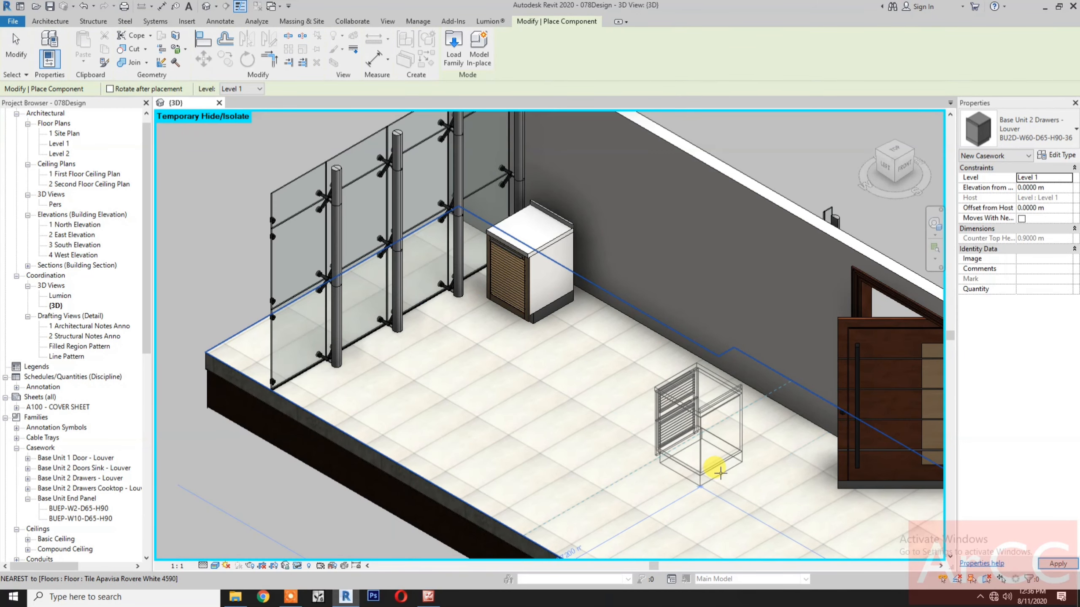
key(space)
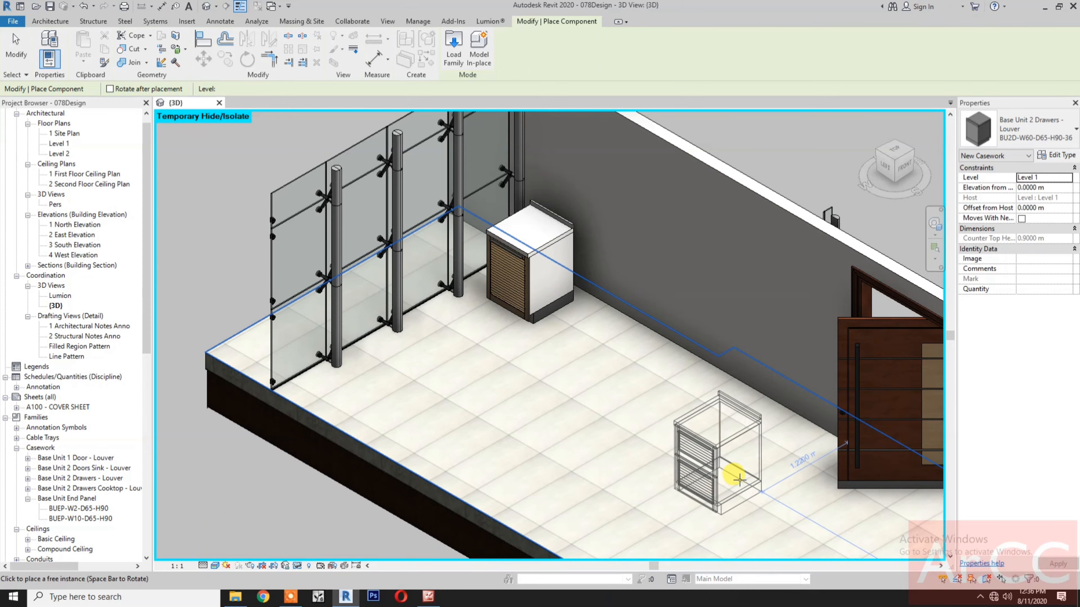
click(740, 479)
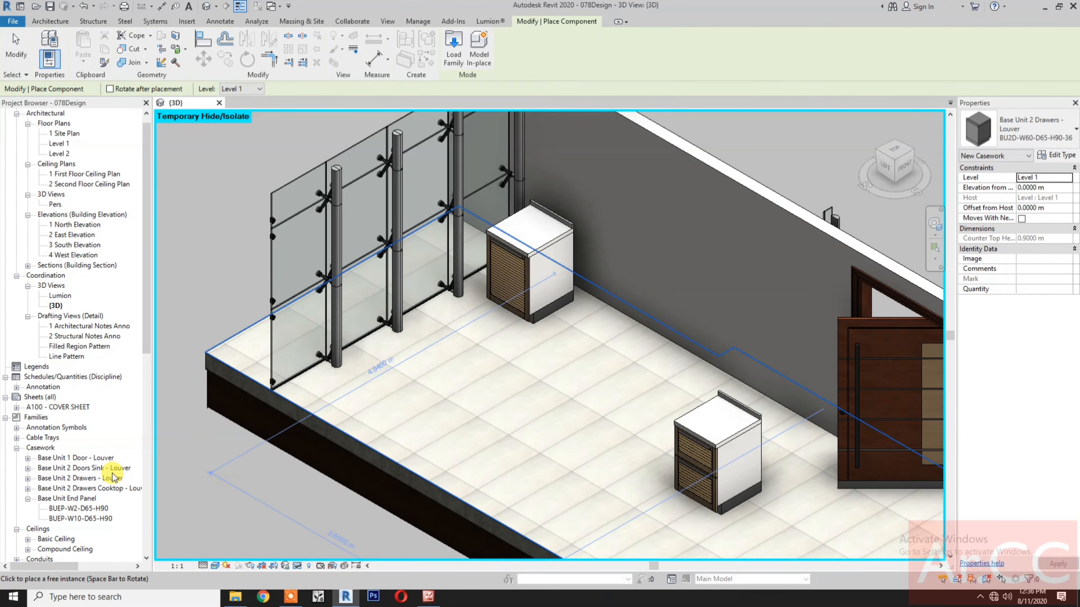
- Place a Base Unit 2 Doors Sink - Louver, type BU2D-W120-D65-H90, between the two placed units, rotated to face the same way
click(28, 467)
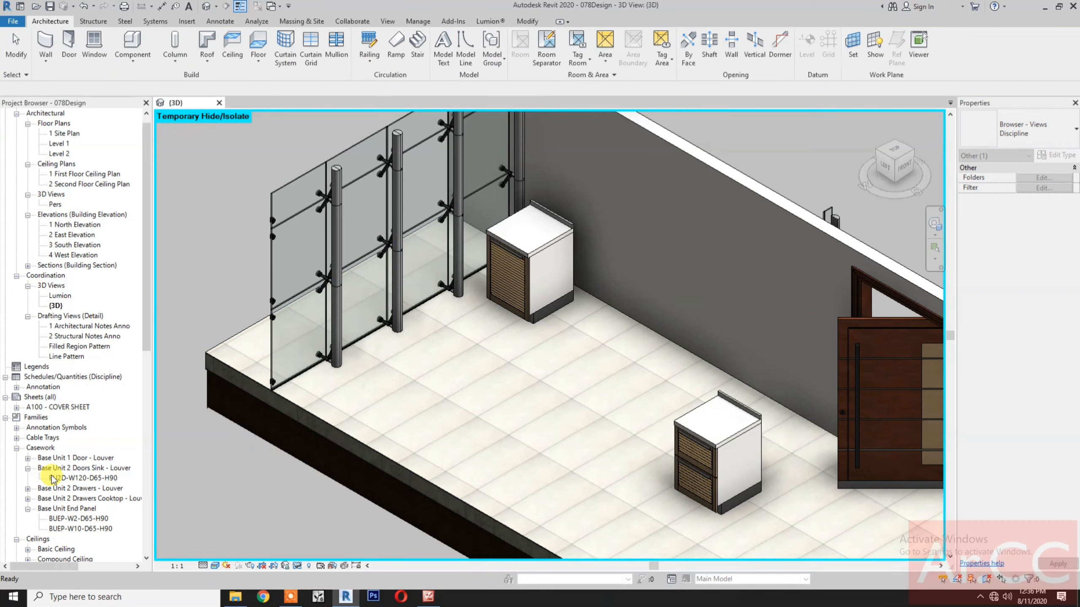
click(80, 478)
drag(511, 377, 513, 374)
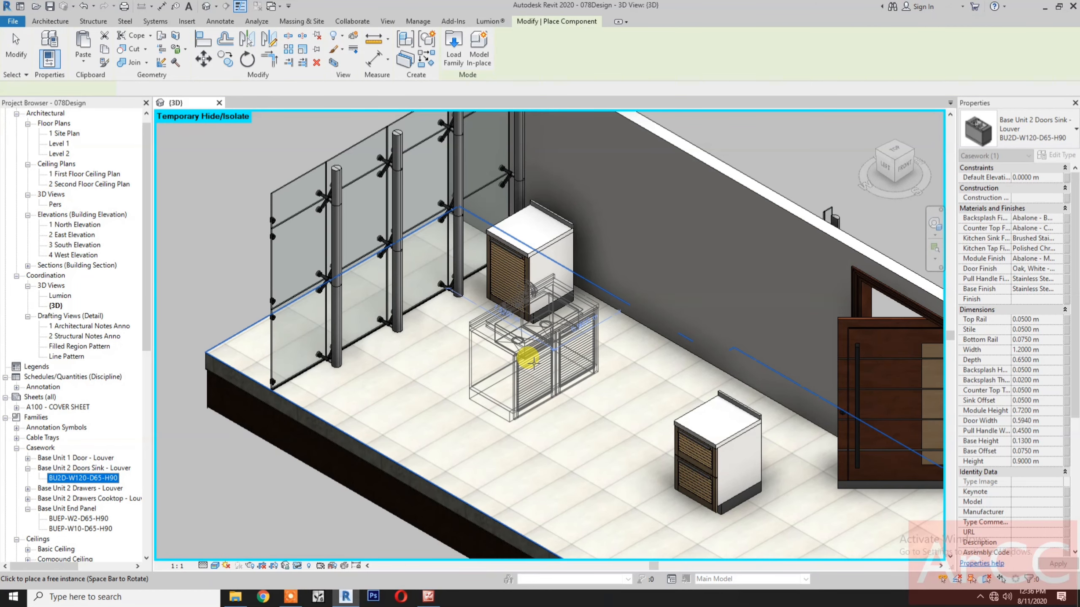
key(space)
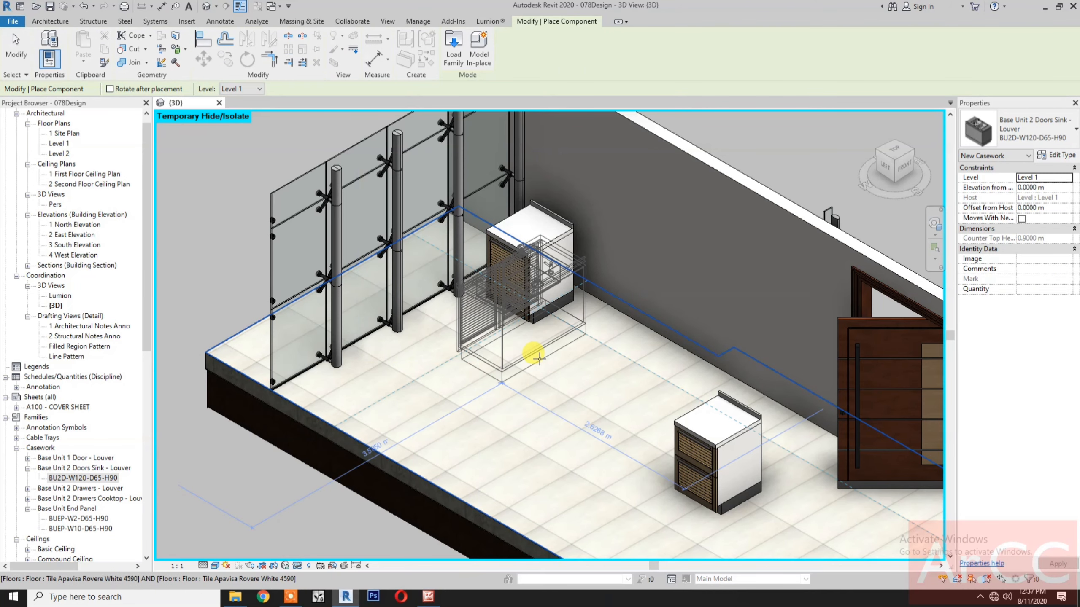
key(space)
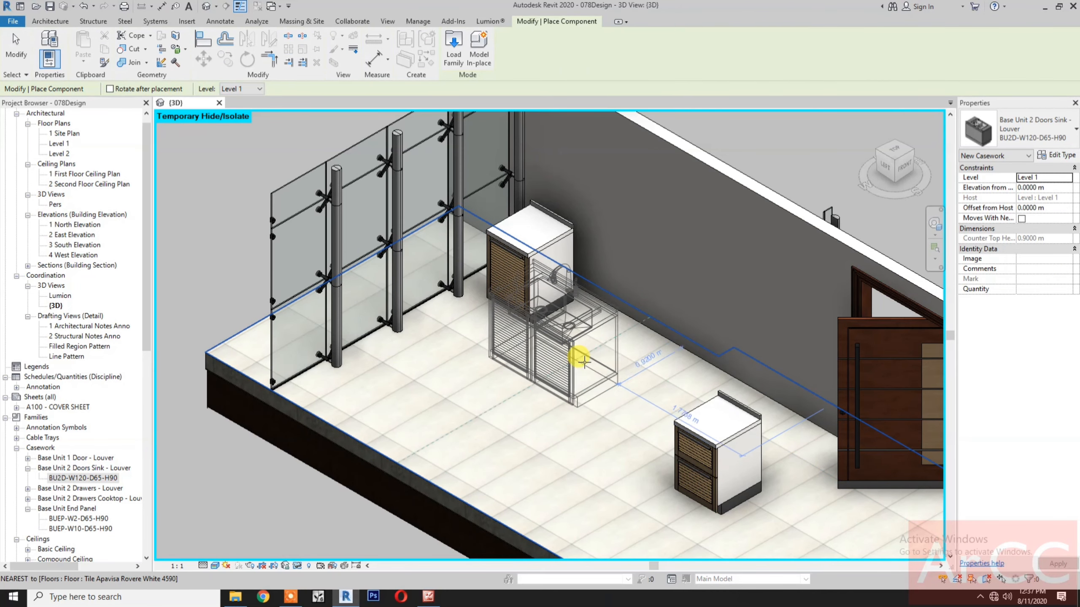
click(554, 364)
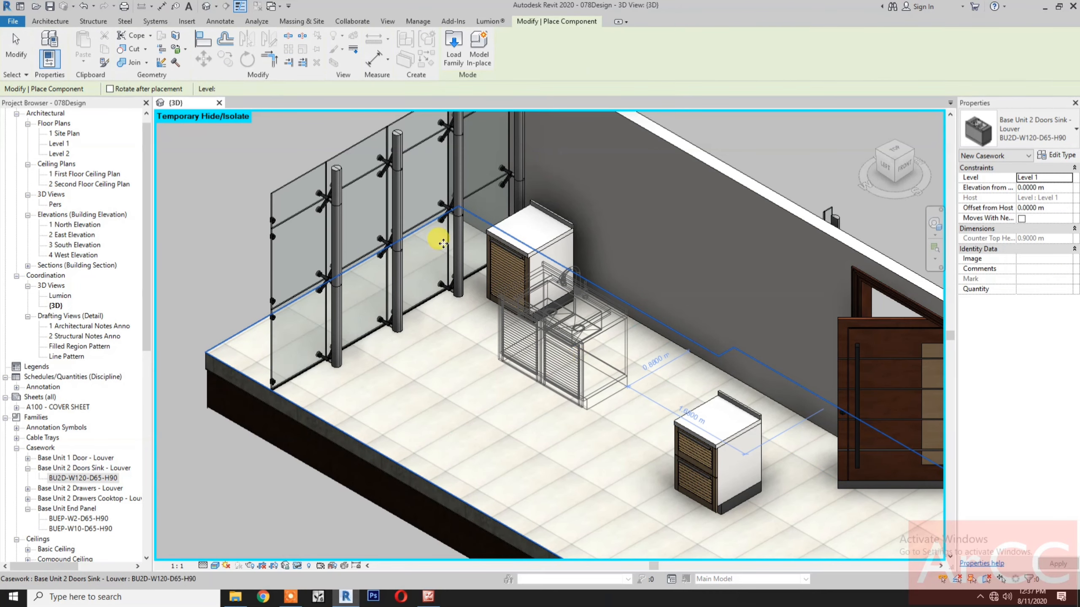
- Align the sink unit's backsplash and side edge with the one-door louver unit so the two counters adjoin
click(192, 40)
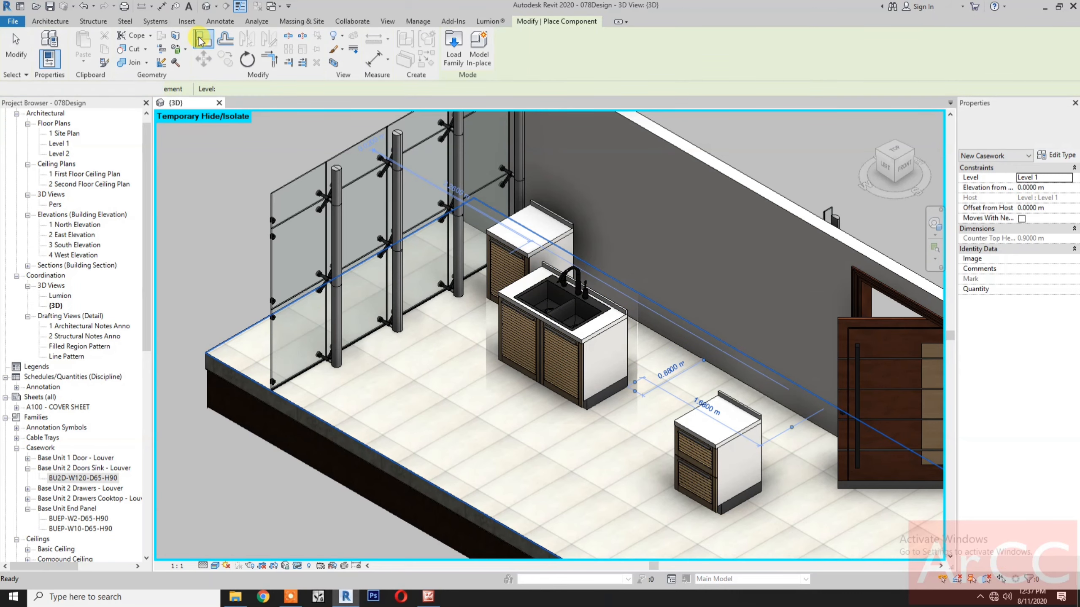
scroll(568, 225, up, 1)
scroll(568, 224, up, 4)
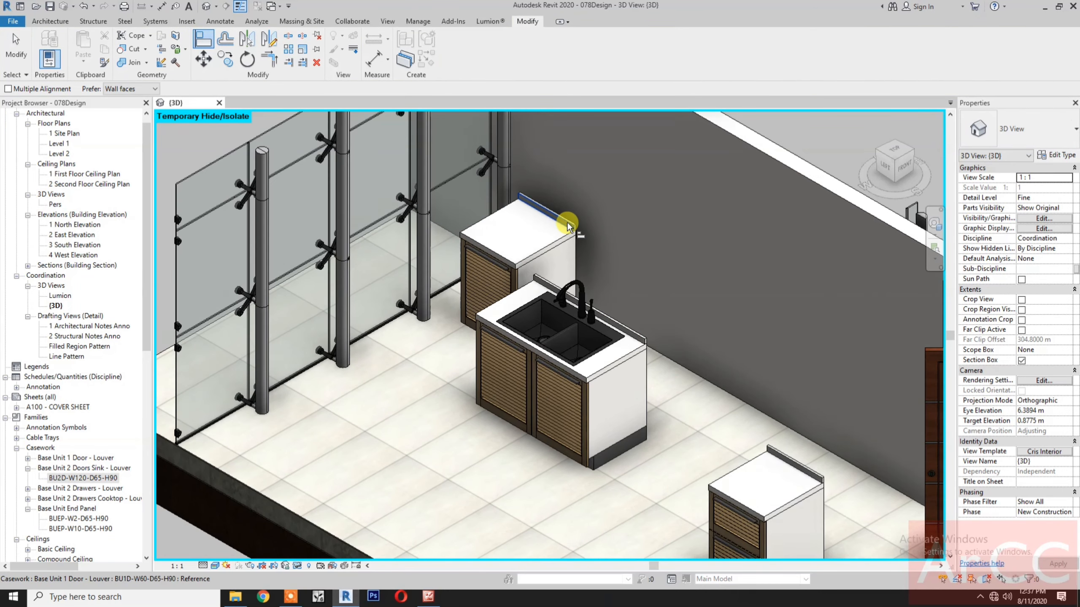
click(567, 221)
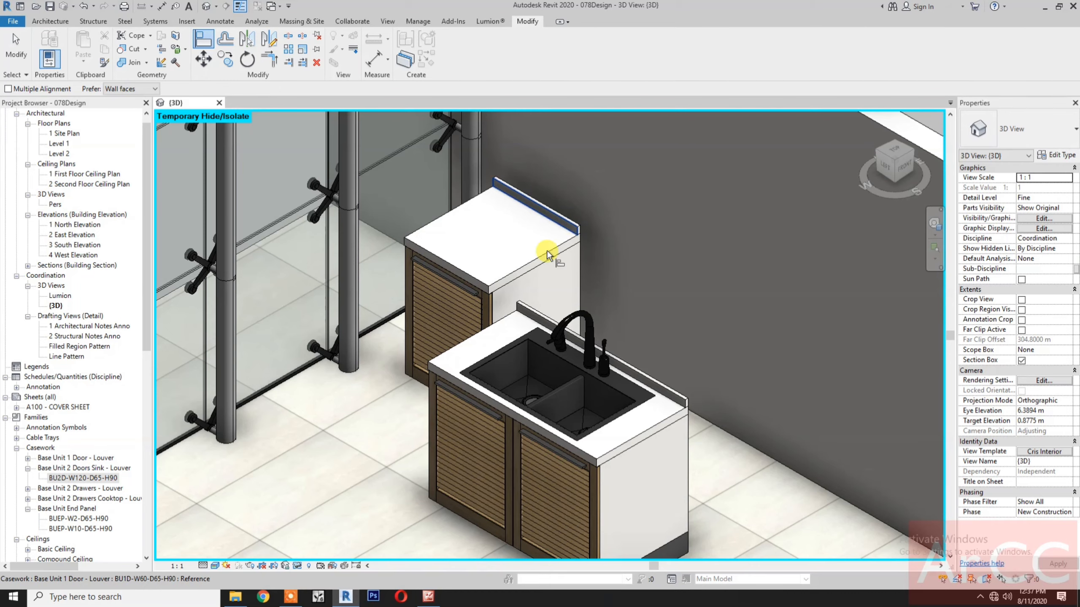
click(522, 315)
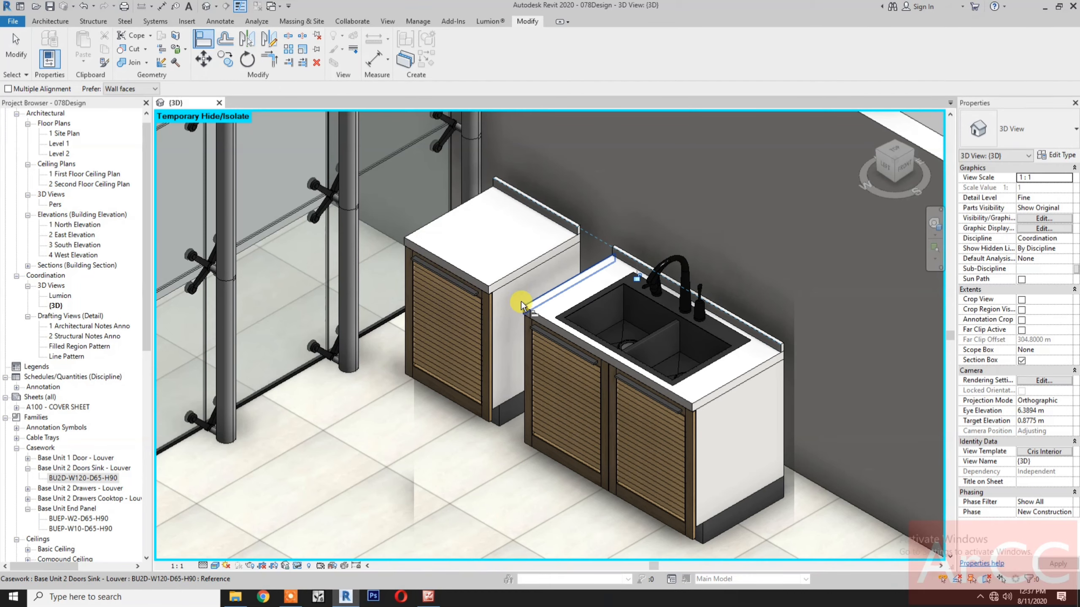
click(510, 277)
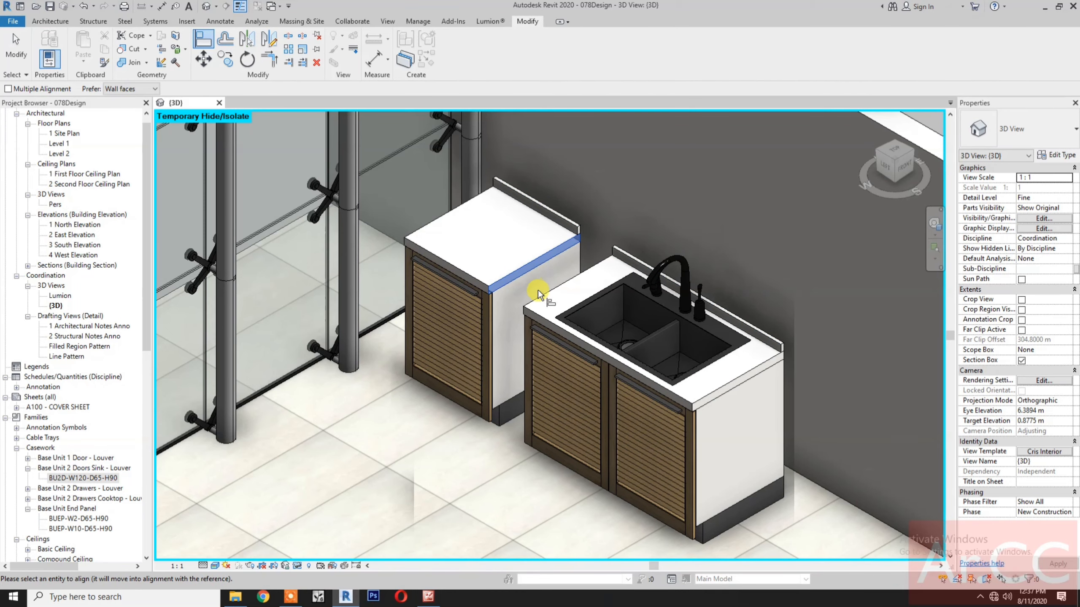
click(539, 292)
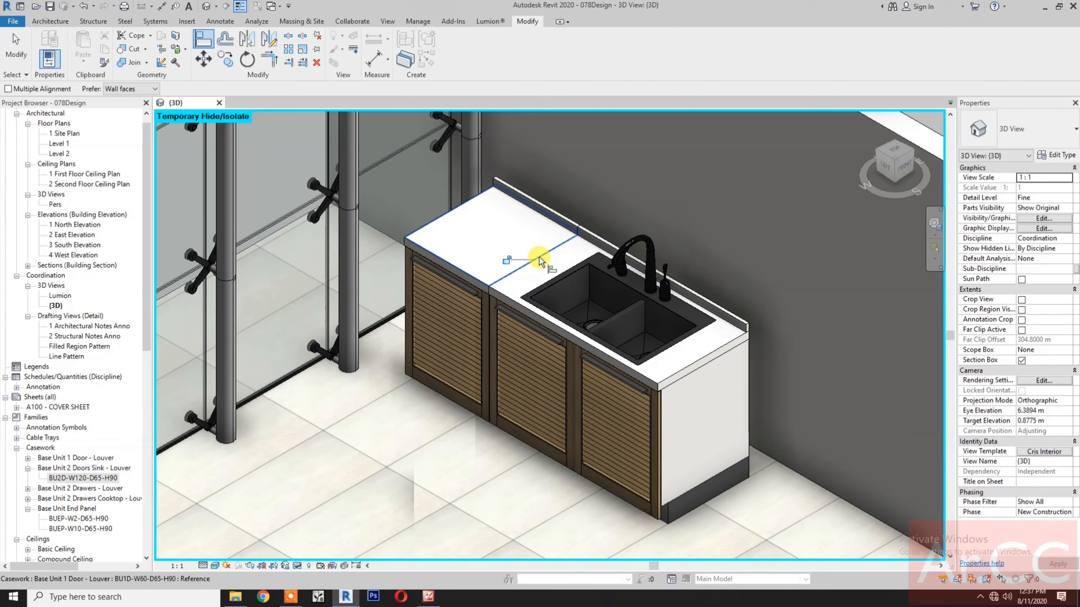
- Place a Base Unit 2 Drawers Cooktop - Louver, type BU2D-W120-D65-H90-36, between the sink and two-drawer units, rotated to face the same way
scroll(539, 257, down, 5)
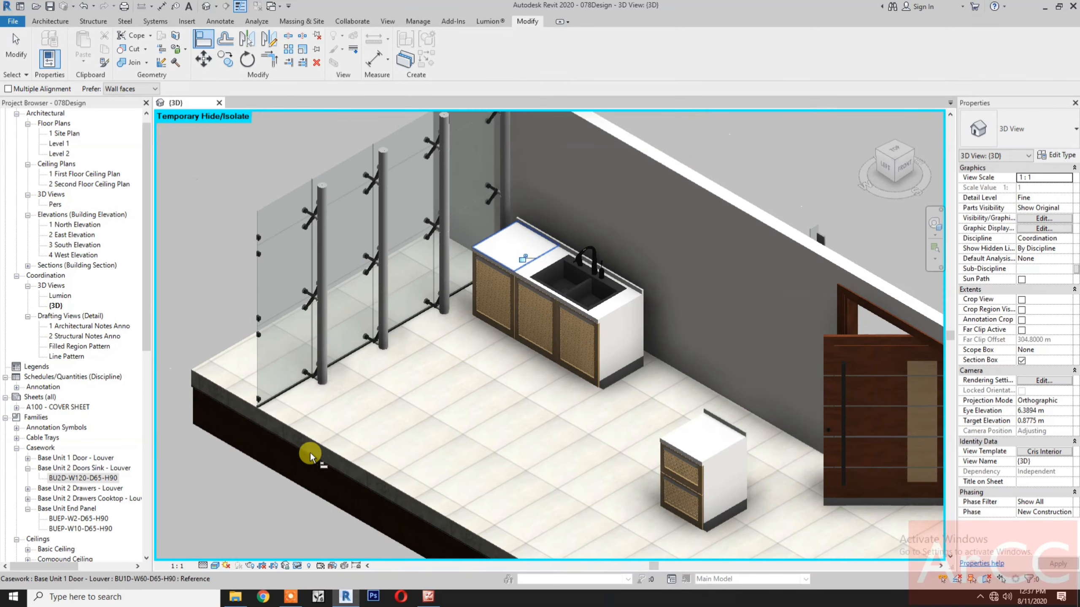
click(27, 499)
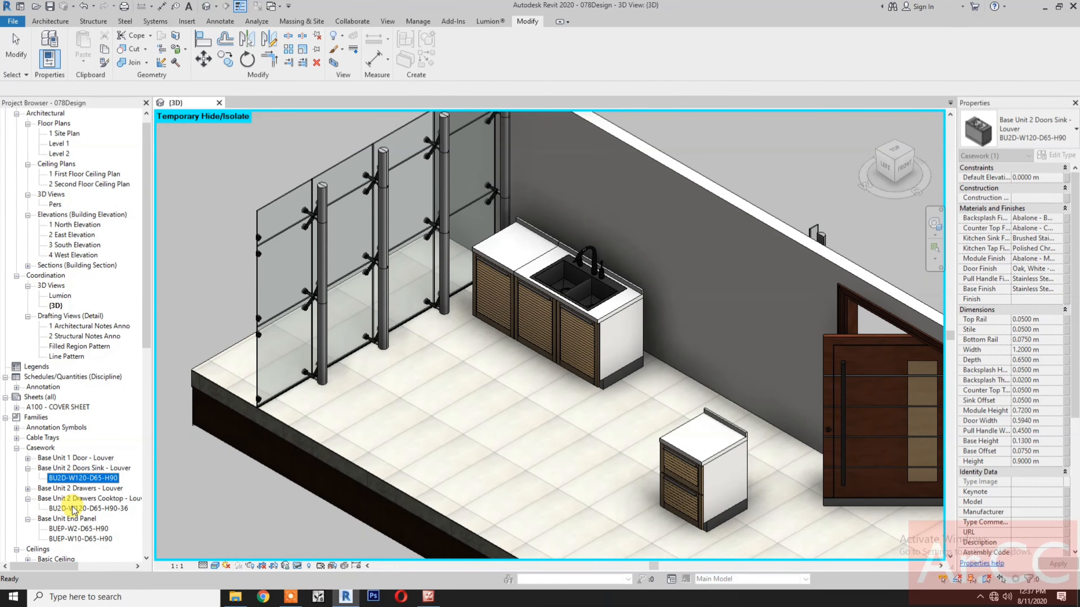
double_click(73, 509)
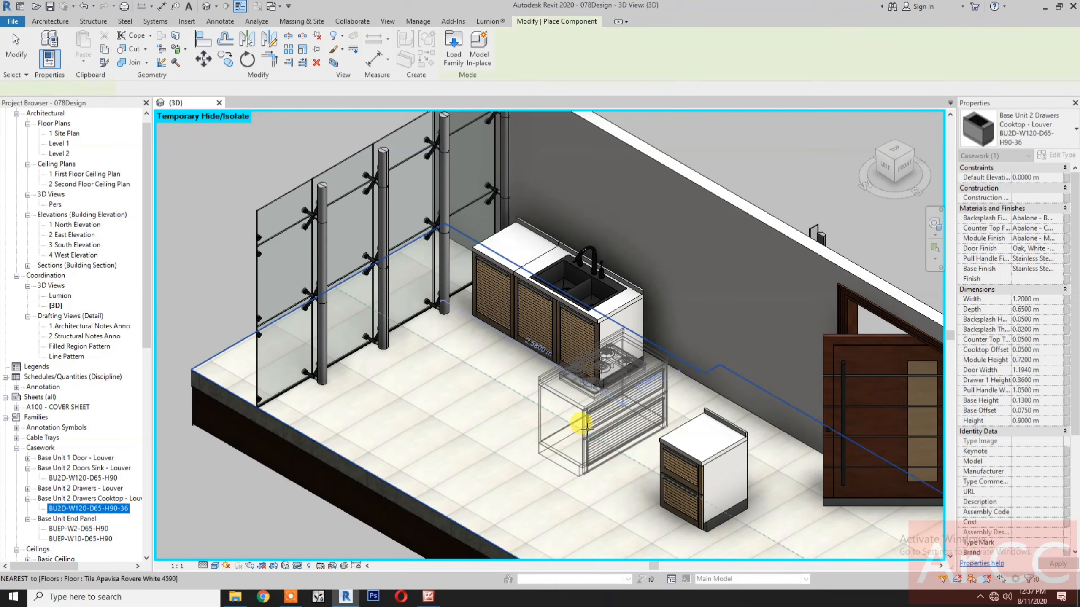
click(631, 431)
key(Escape)
key(space)
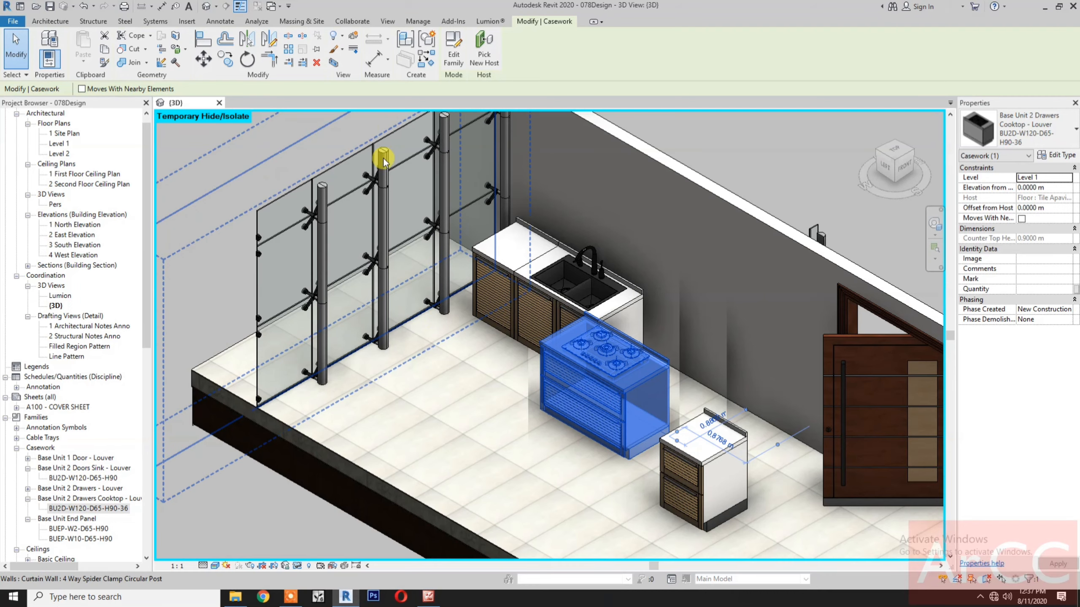
- Align the cooktop unit's side and backsplash with the free end and backsplash of the sink unit
click(203, 39)
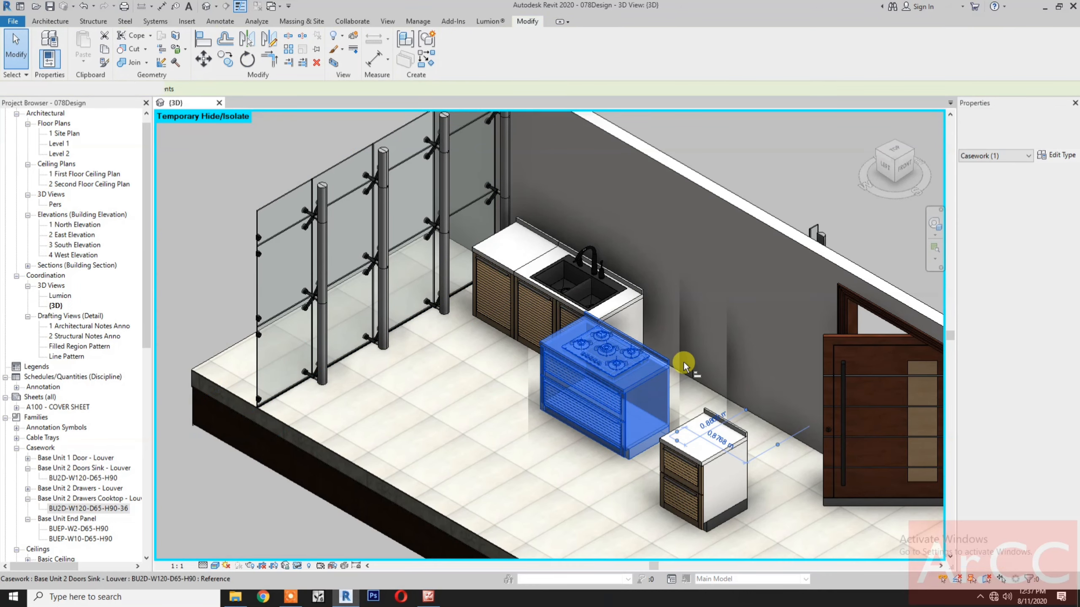
scroll(619, 307, up, 3)
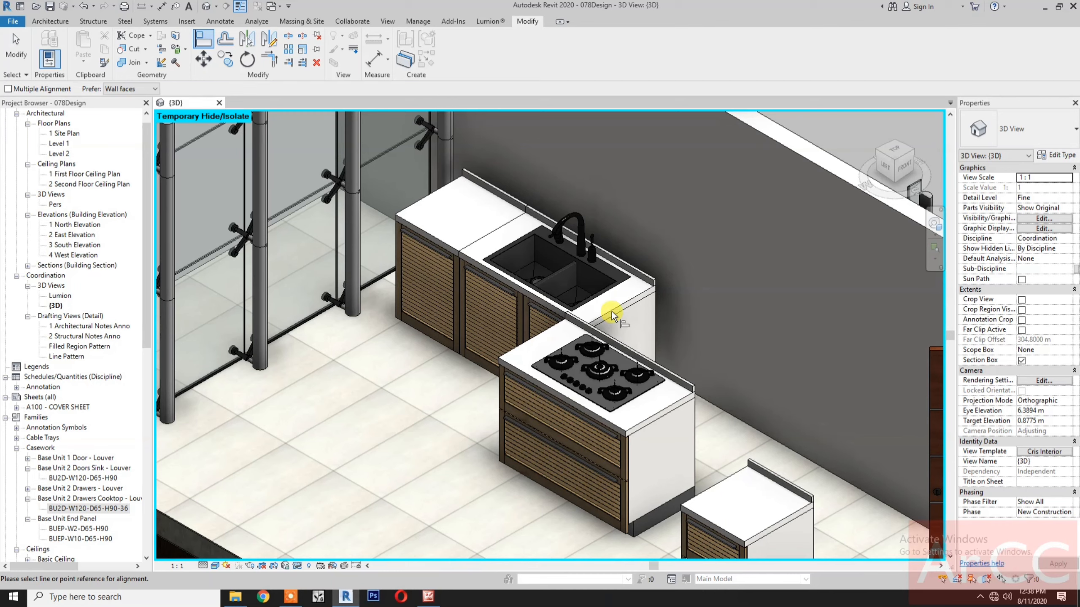
key(Escape)
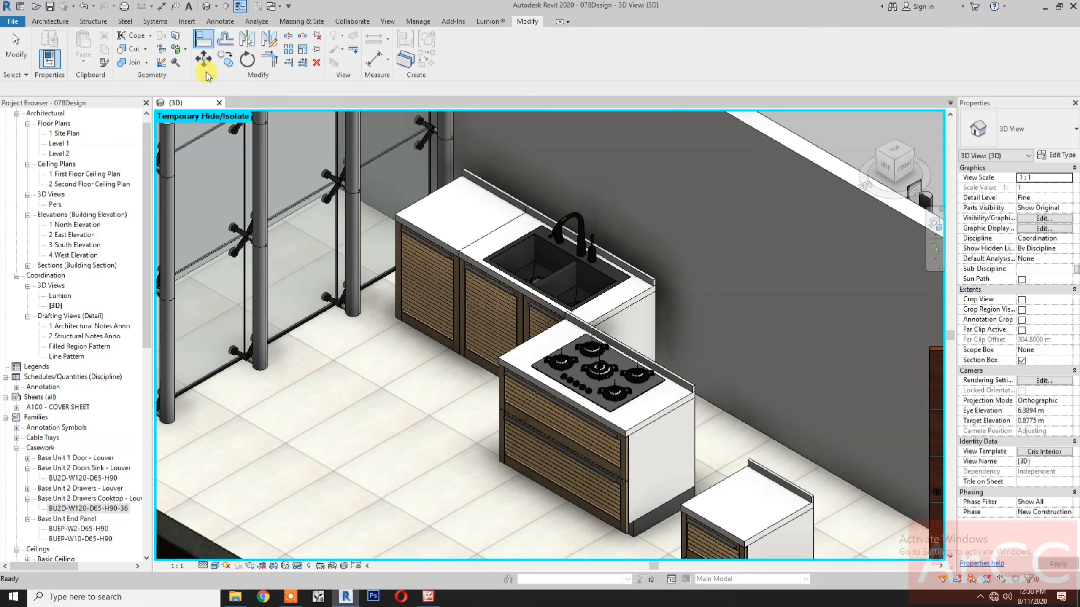
click(203, 41)
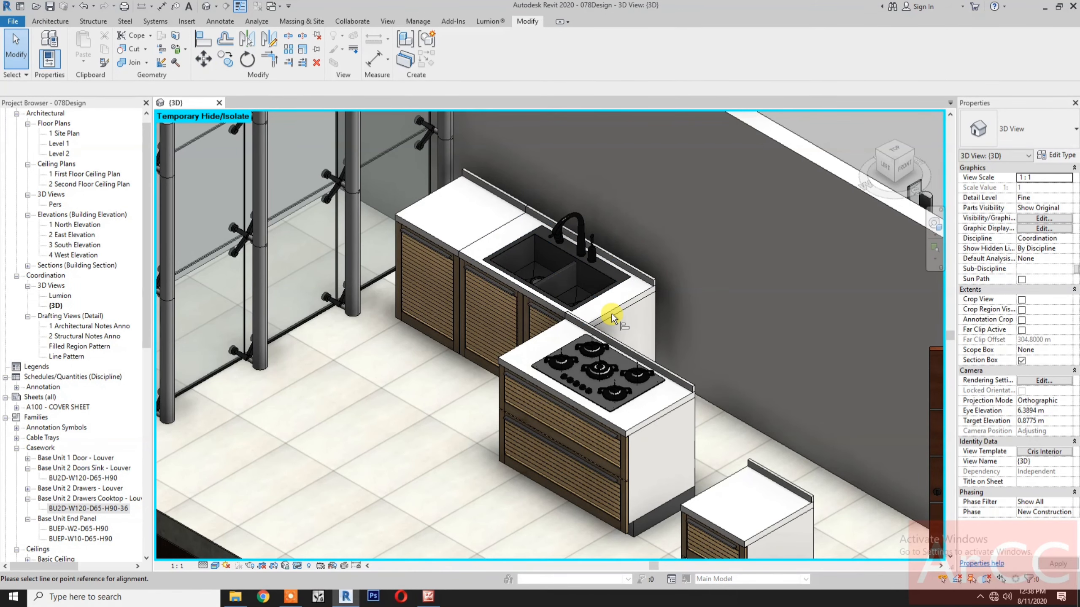
scroll(647, 298, up, 1)
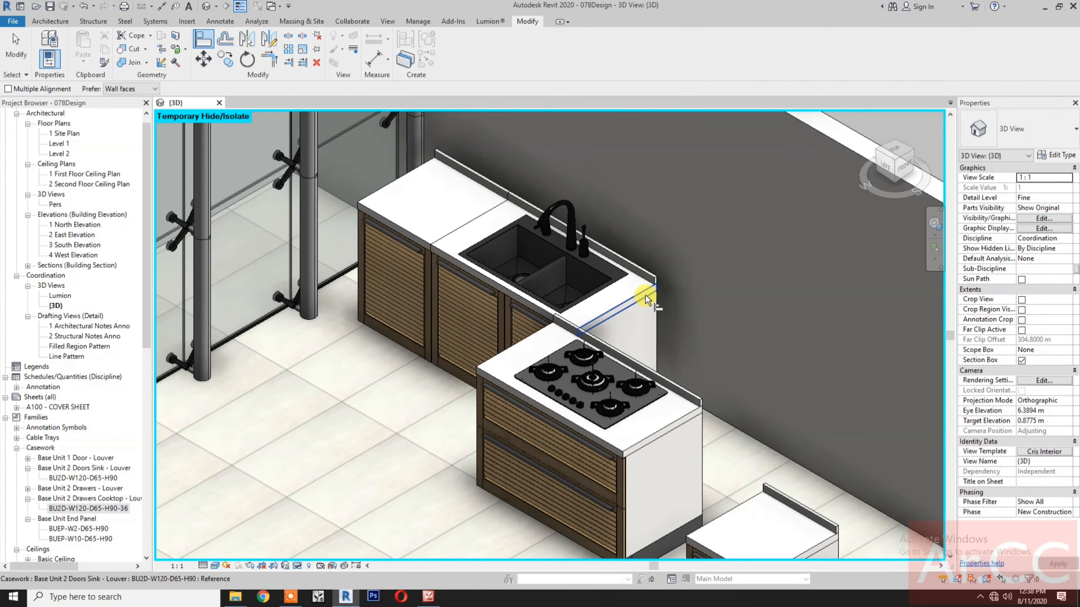
click(646, 297)
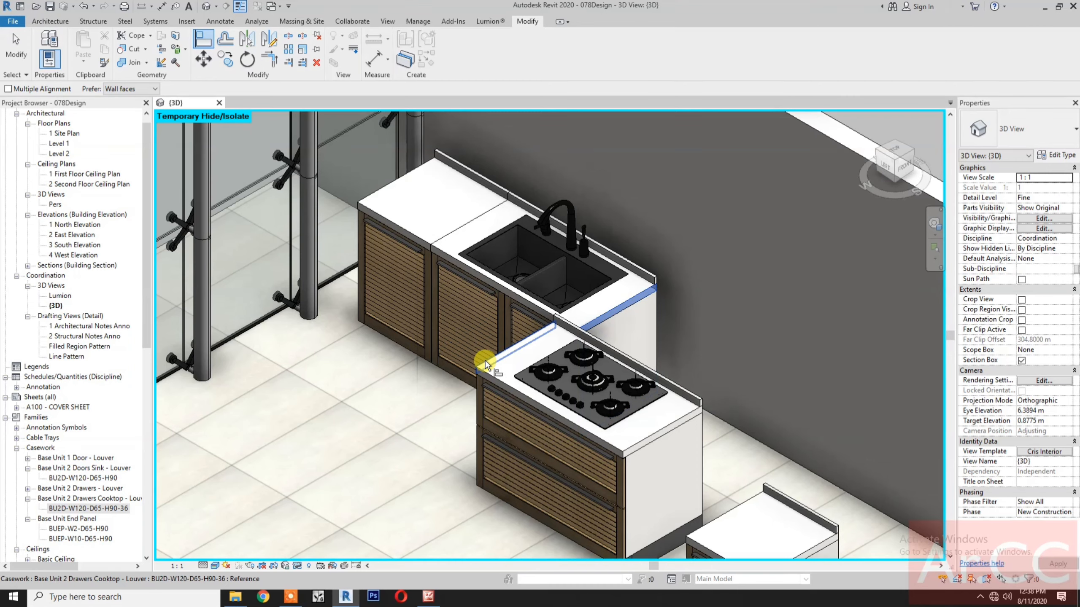
click(485, 360)
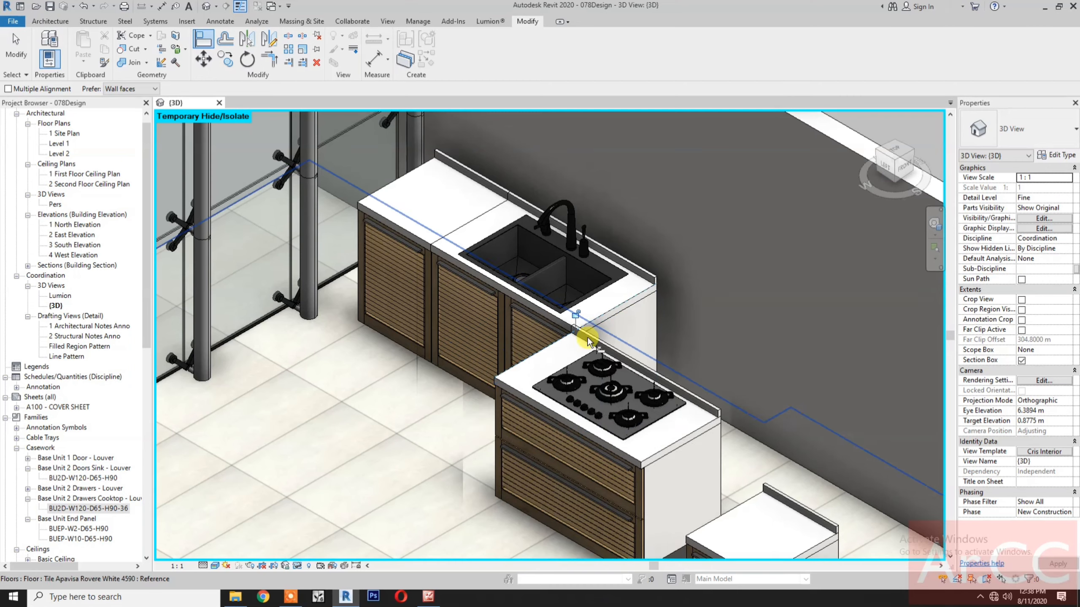
click(638, 274)
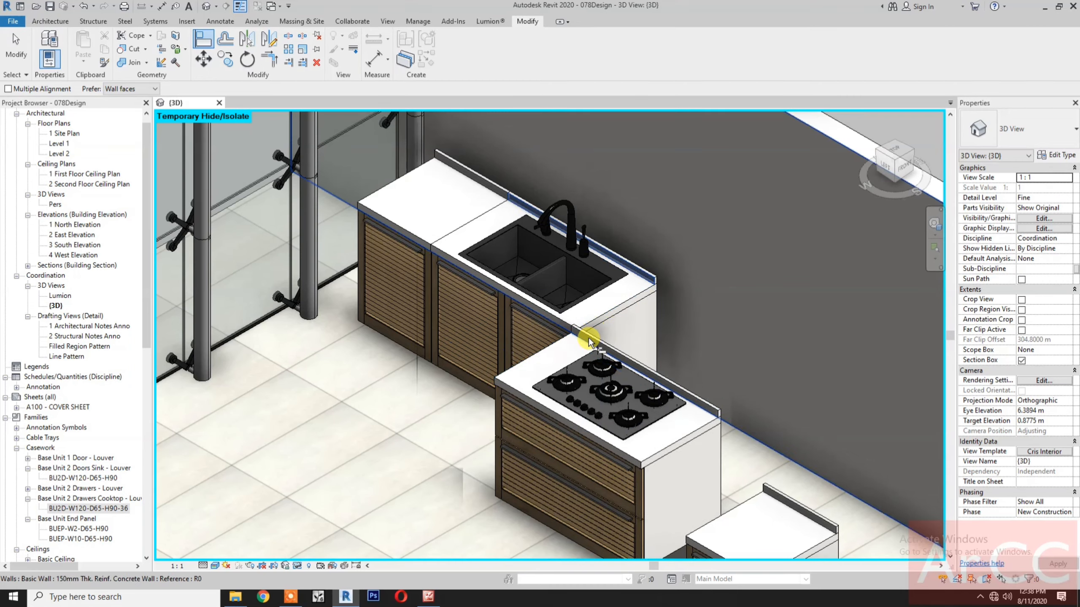
click(702, 406)
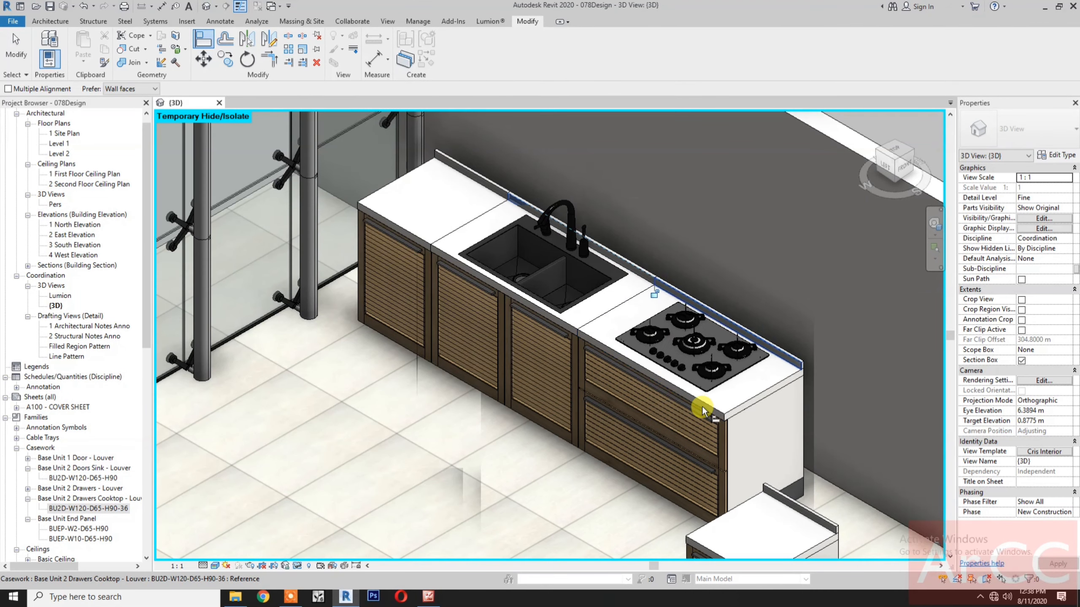
- Align the two-drawer unit's backsplash and side with the cooktop unit to complete the counter run
click(791, 361)
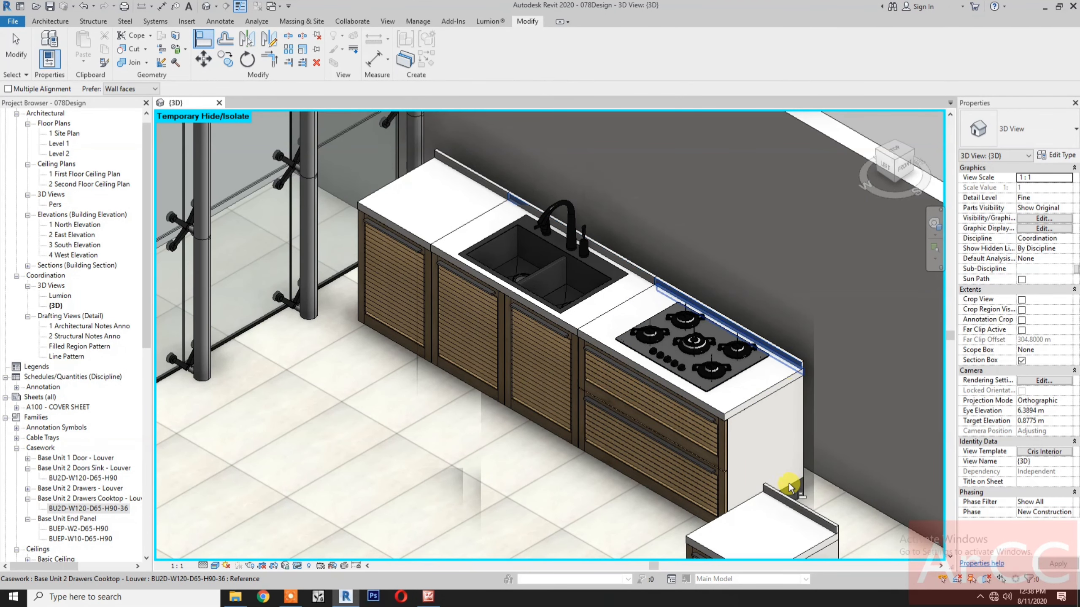
click(780, 497)
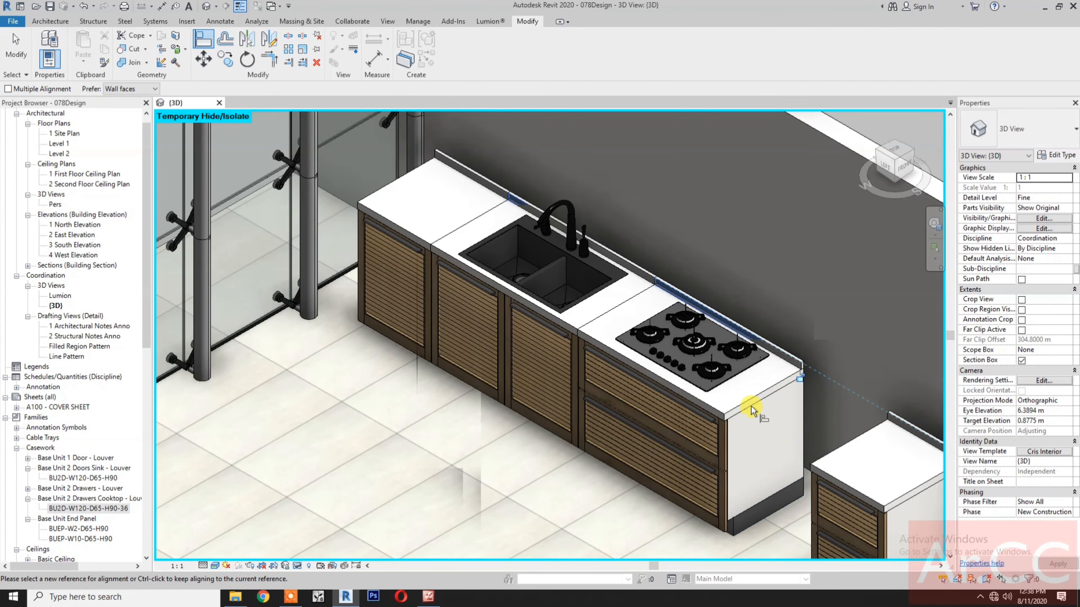
click(833, 445)
scroll(709, 413, down, 4)
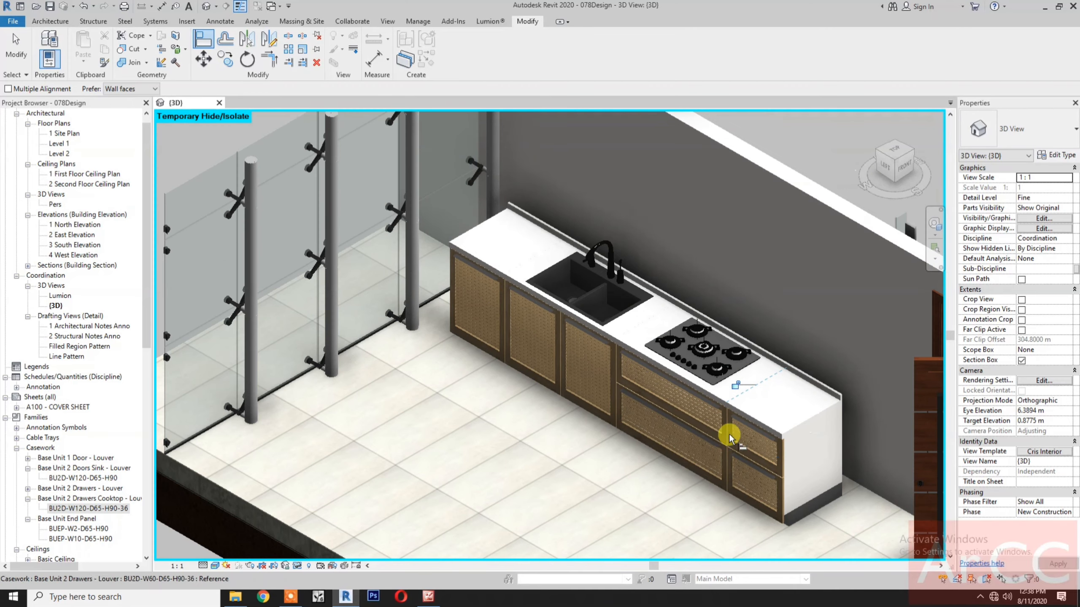
scroll(652, 421, up, 3)
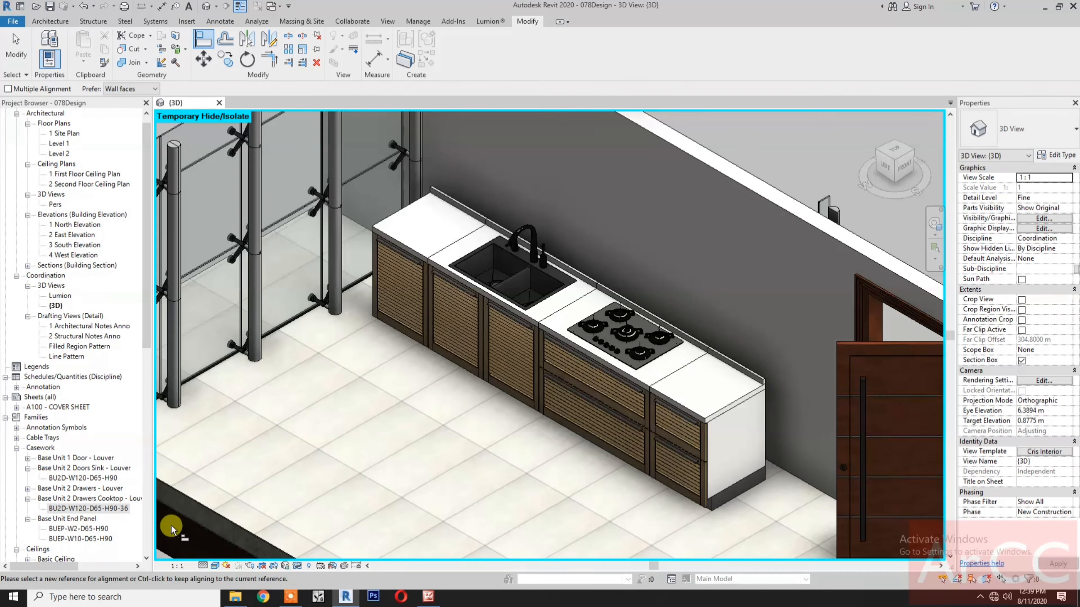
- Place a Base Unit End Panel, type BUEP-W2-D65-H90, near the two-drawer unit, rotated parallel to its exposed side
click(79, 528)
drag(206, 527, 456, 504)
drag(699, 514, 704, 535)
key(space)
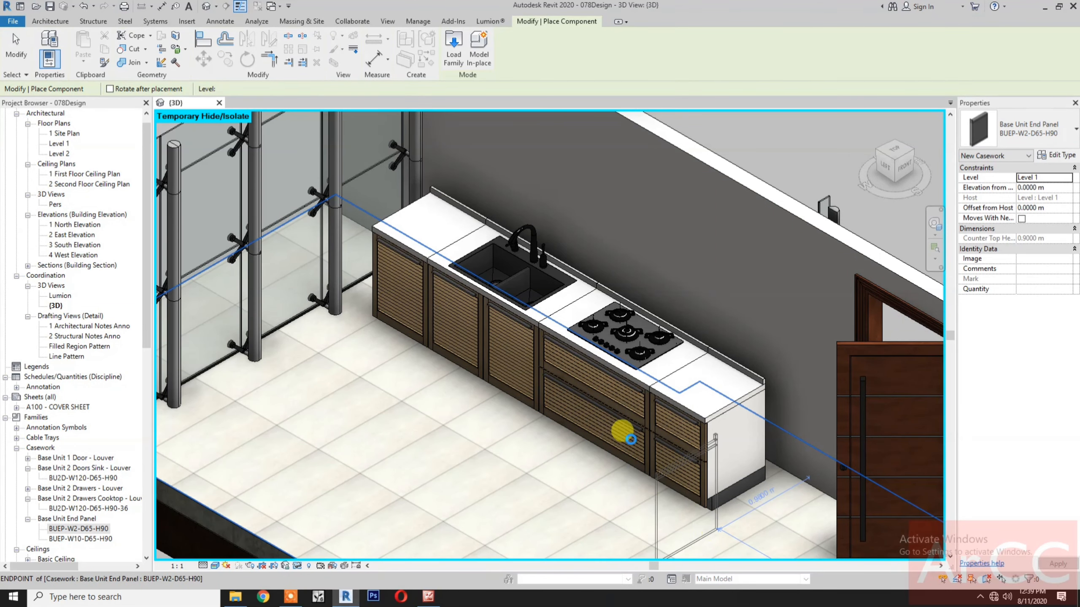
click(573, 355)
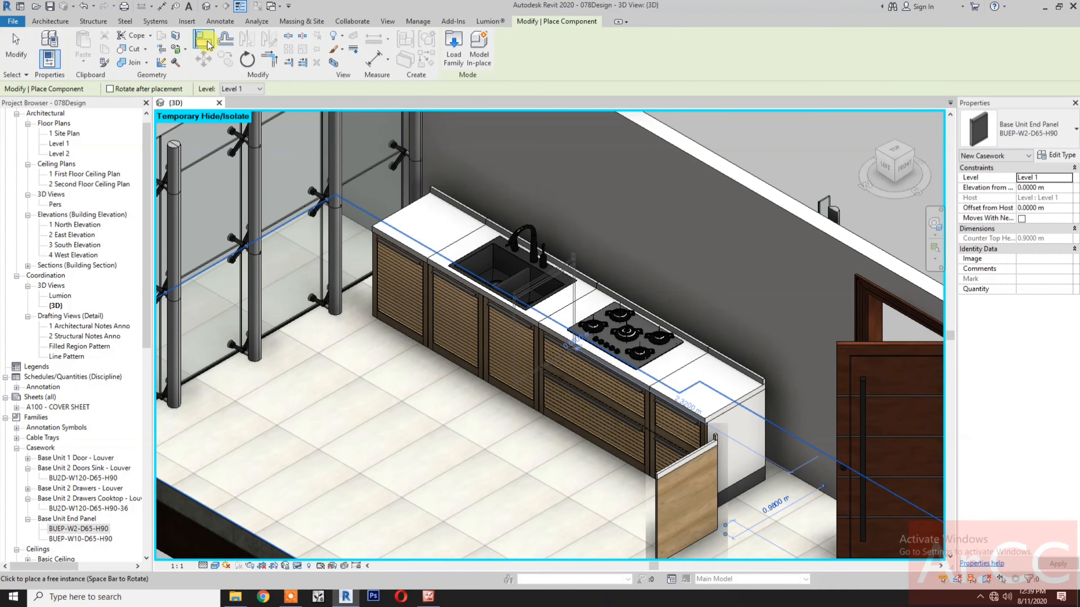
- Align the end panel with the two-drawer unit's backsplash and exposed counter side so it closes that end
key(Escape)
scroll(765, 412, up, 2)
key(a)
key(l)
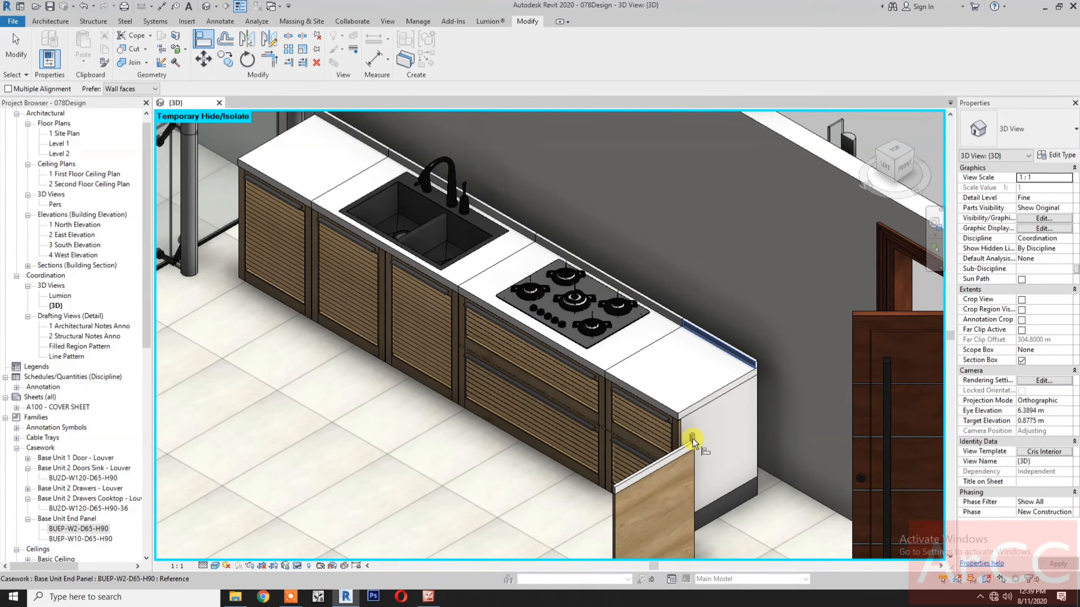
scroll(692, 442, up, 2)
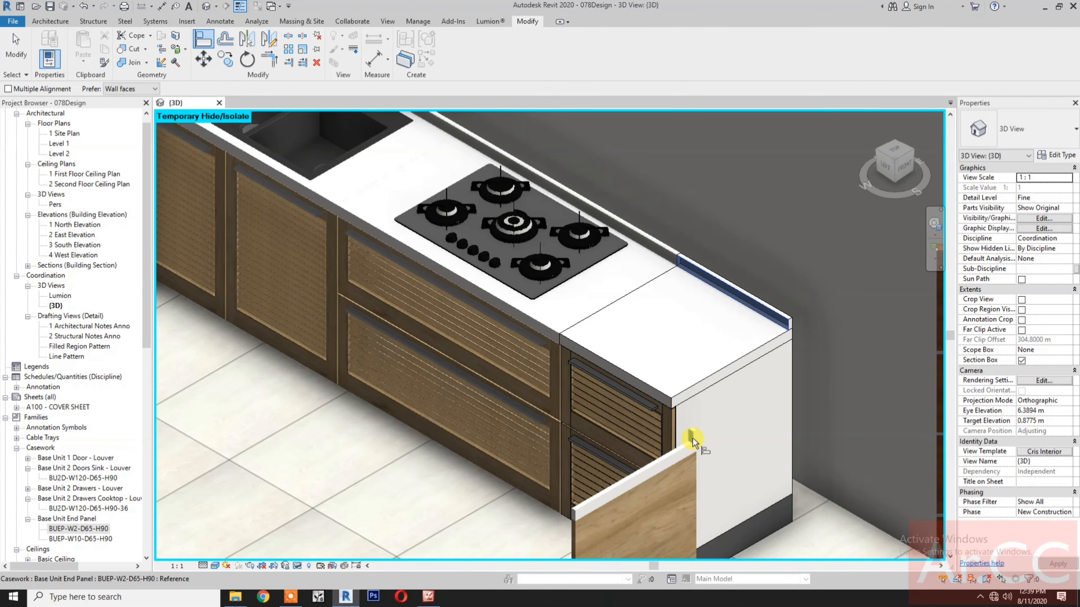
click(693, 438)
click(710, 383)
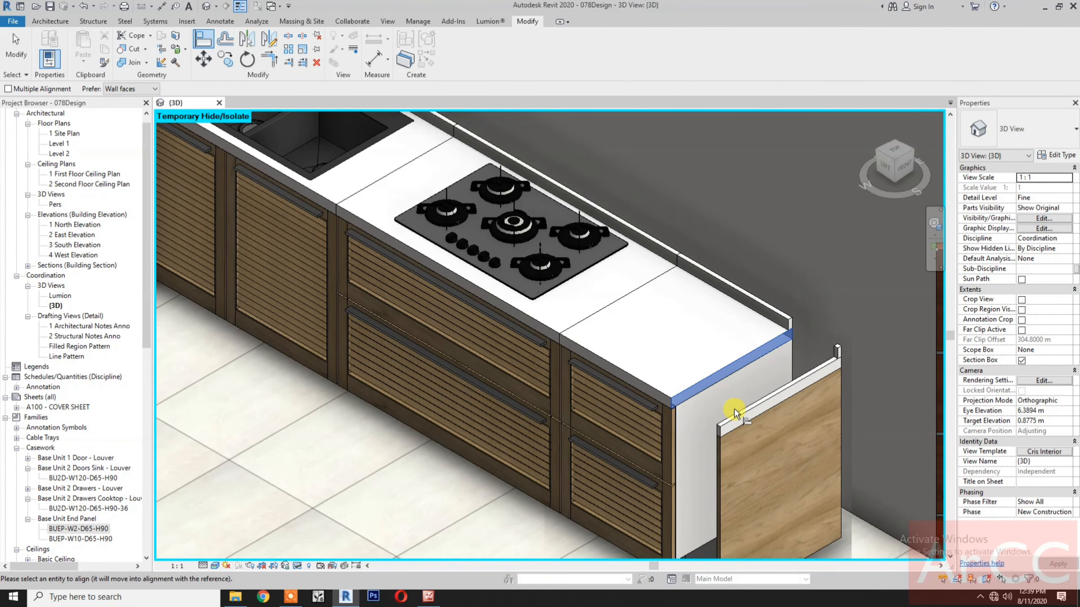
click(735, 409)
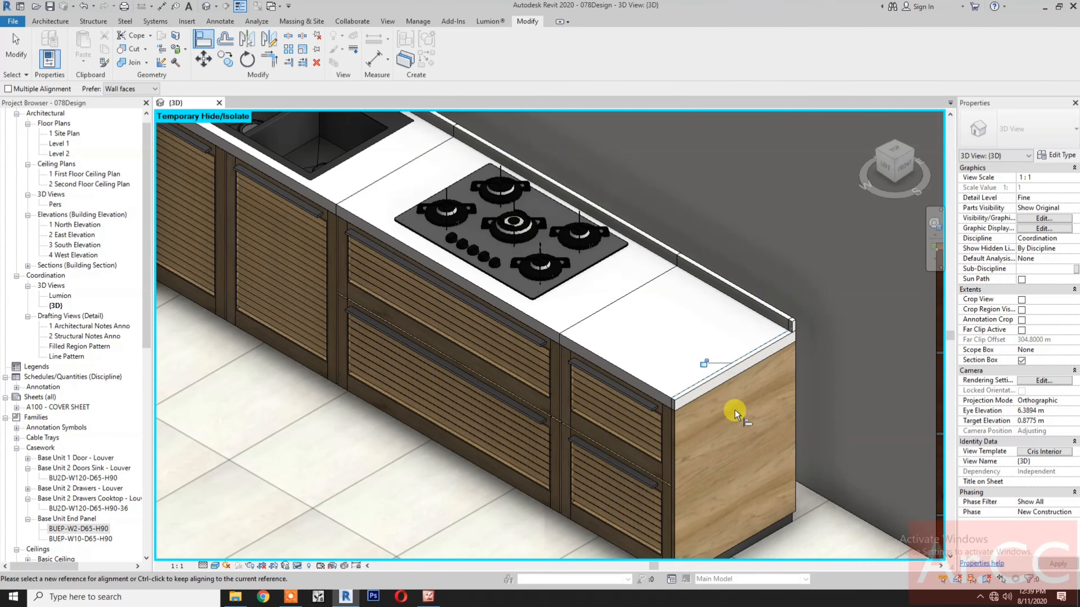
scroll(730, 398, down, 5)
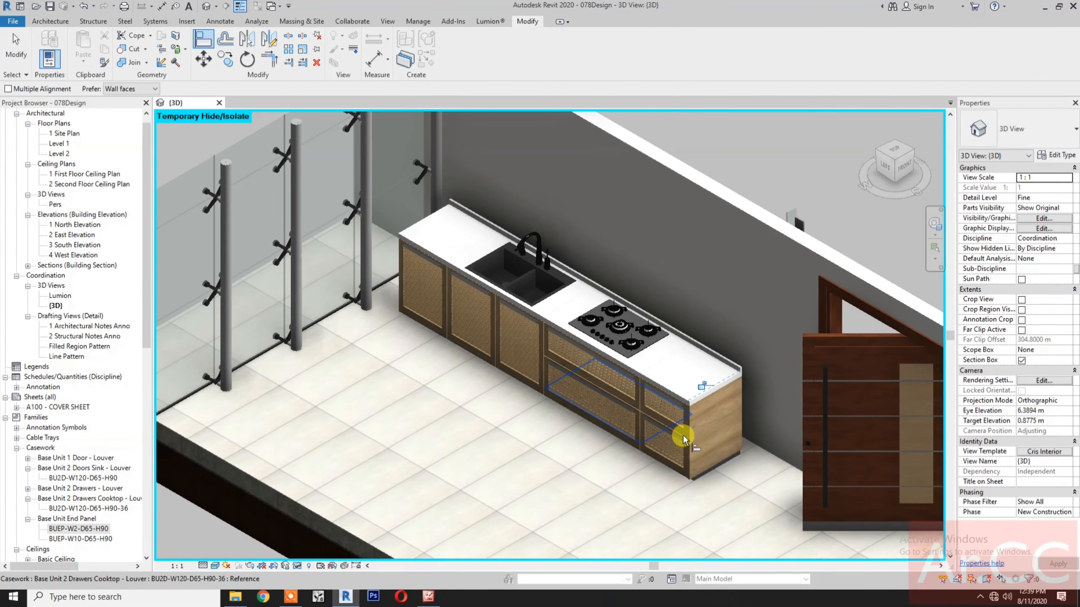
- Place a second BUEP-W2-D65-H90 end panel beside the one-door unit, between it and the glass wall
scroll(683, 436, up, 1)
key(Escape)
click(698, 394)
right_click(699, 394)
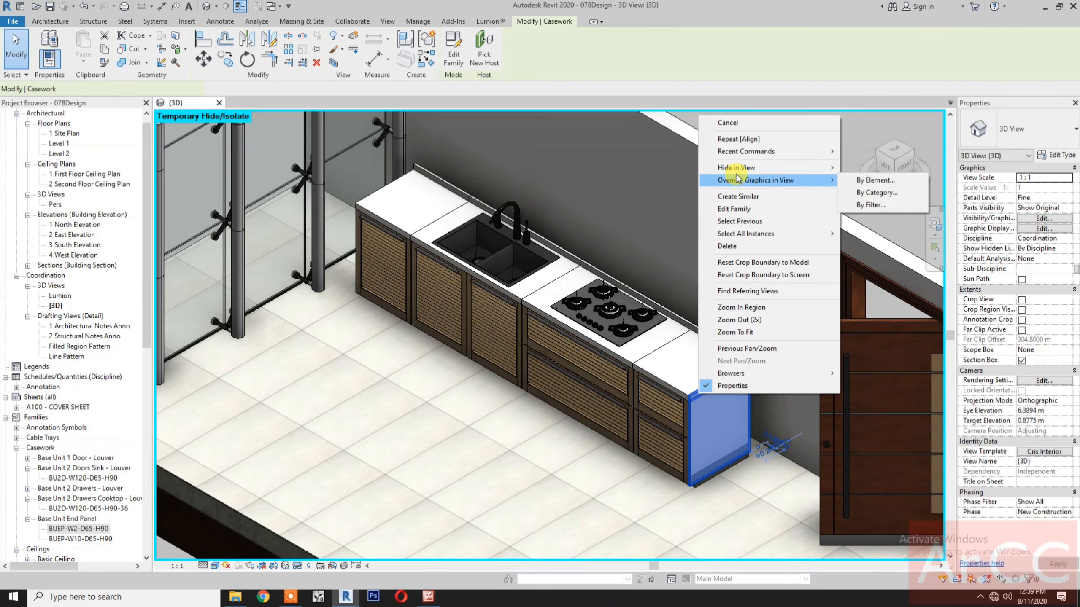
key(Escape)
key(c)
key(s)
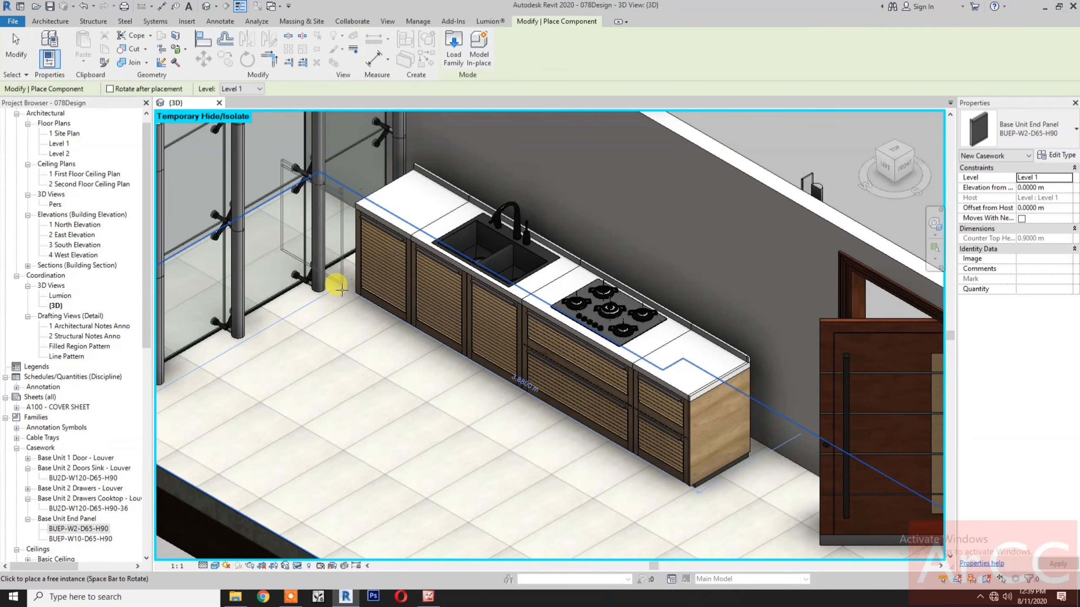
click(345, 291)
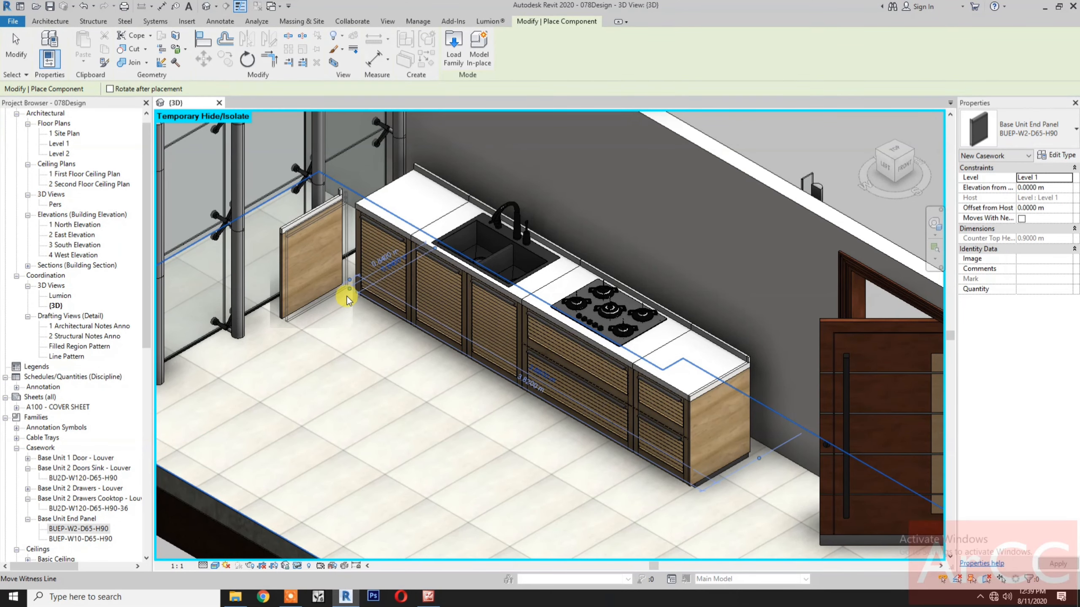
middle_drag(354, 310, 415, 443)
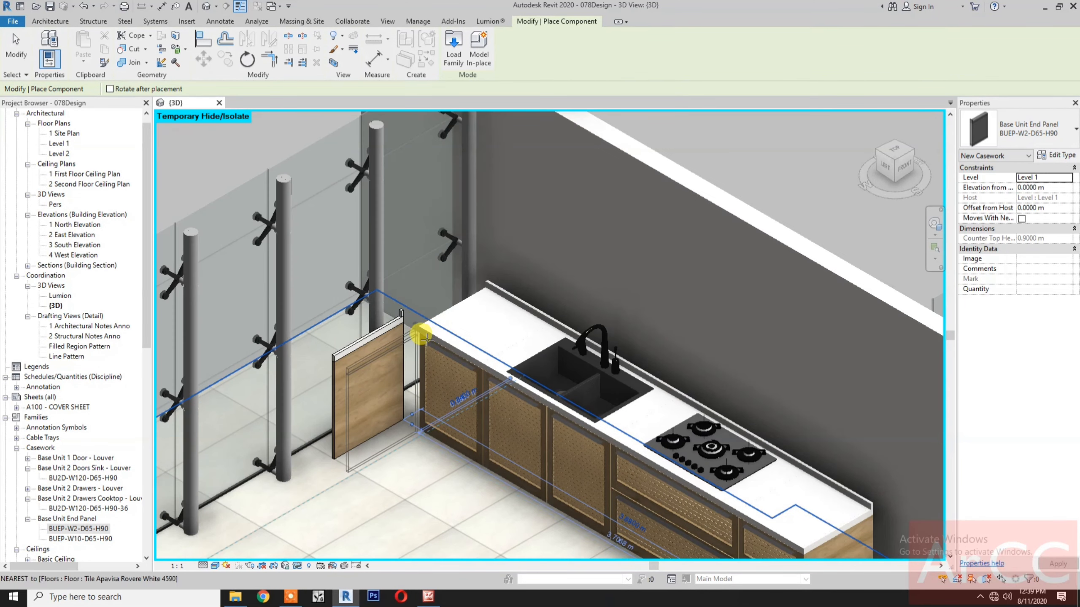
scroll(421, 309, up, 5)
key(Escape)
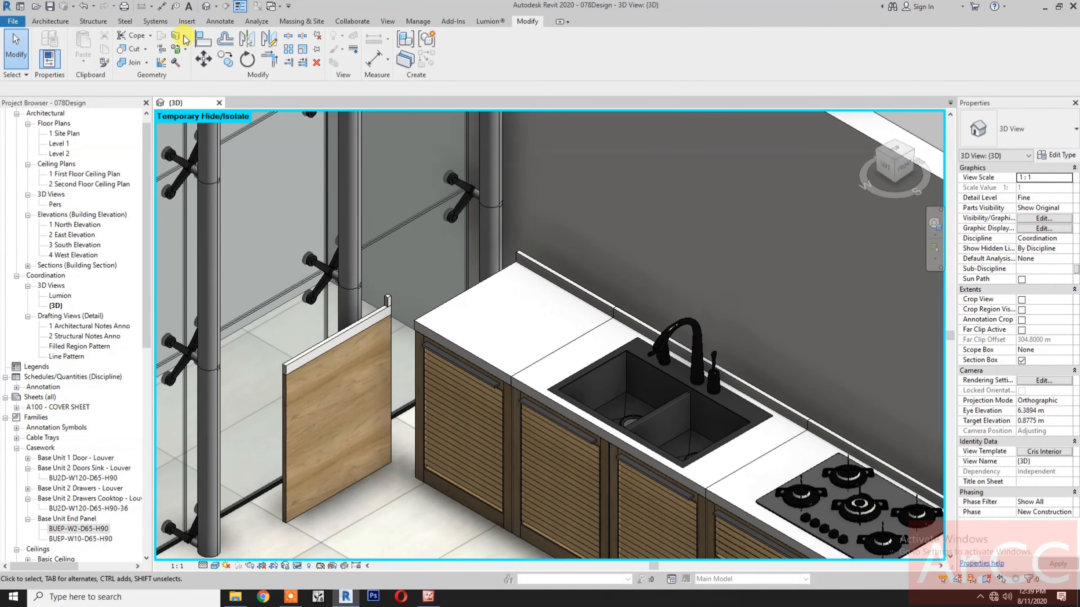
- Align the second end panel with the one-door unit's backsplash and exposed counter side so it closes the end facing the glass wall
click(202, 40)
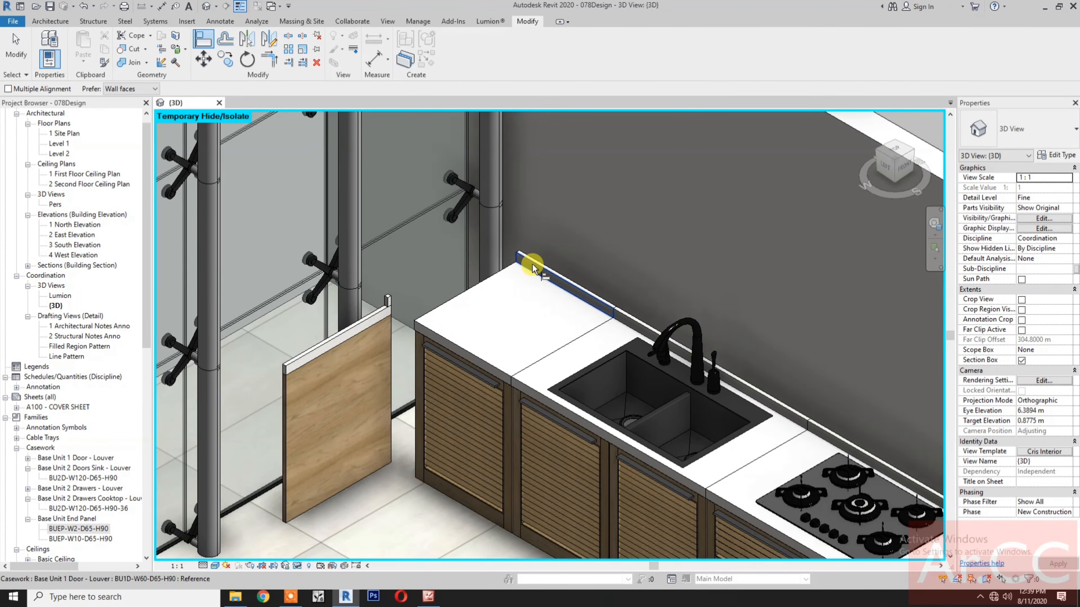
click(532, 263)
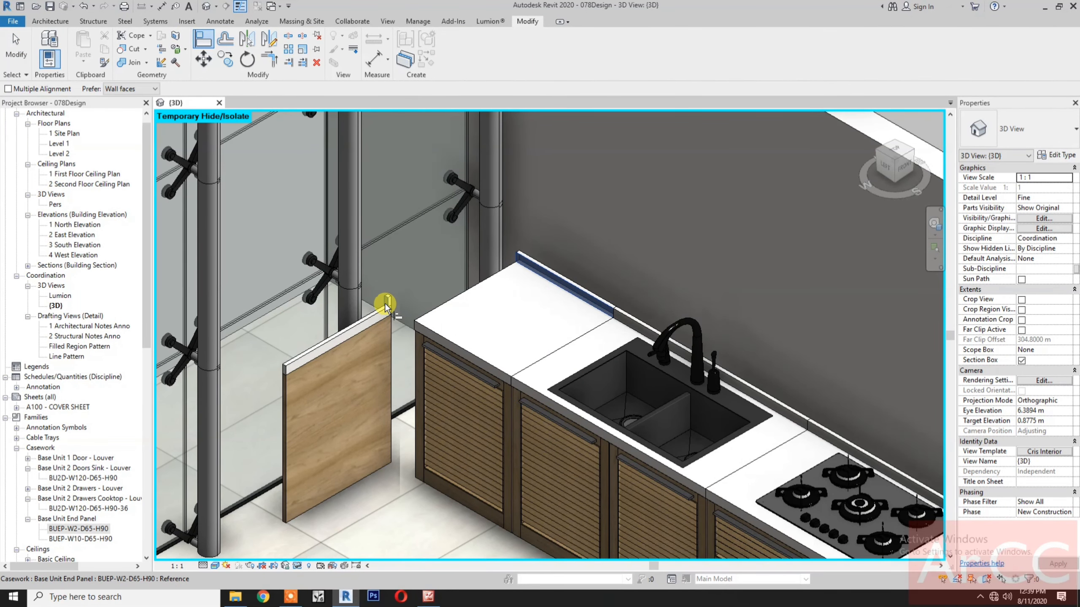
click(385, 303)
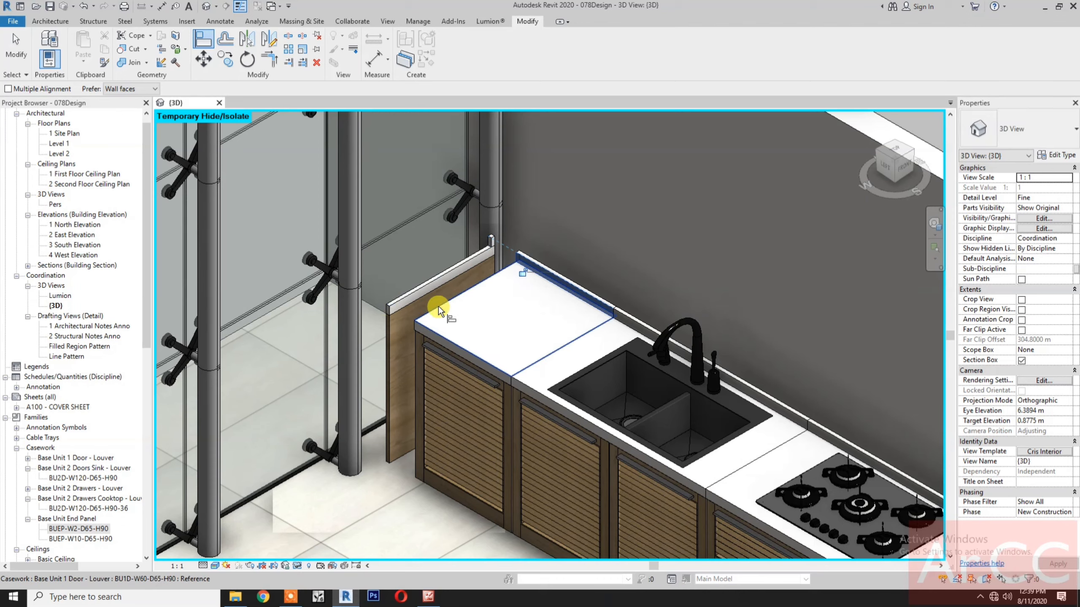
key(Tab)
click(439, 305)
click(425, 289)
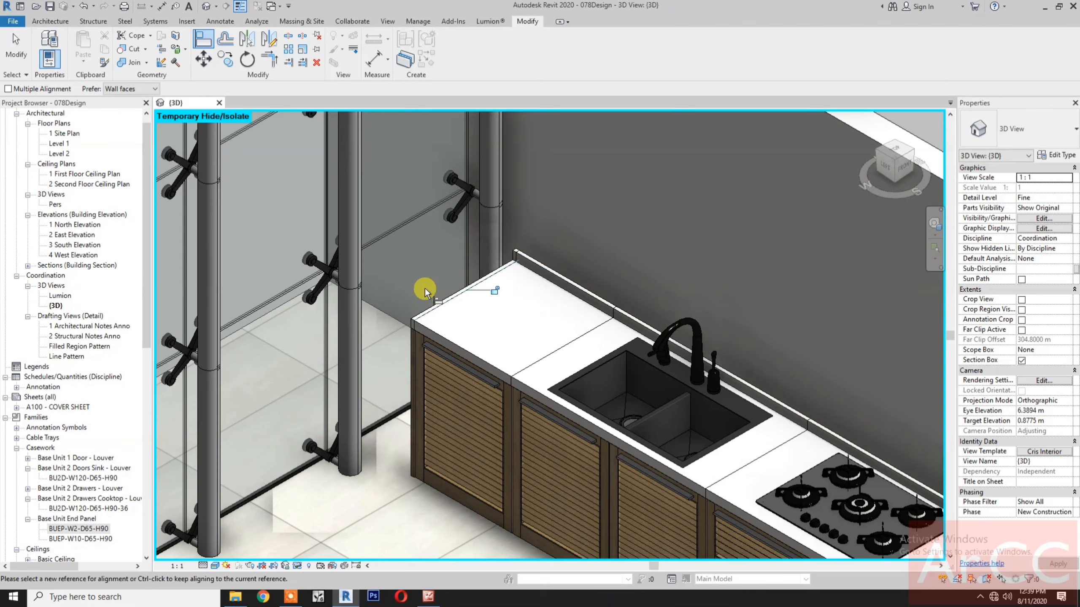
key(Escape)
scroll(506, 341, down, 2)
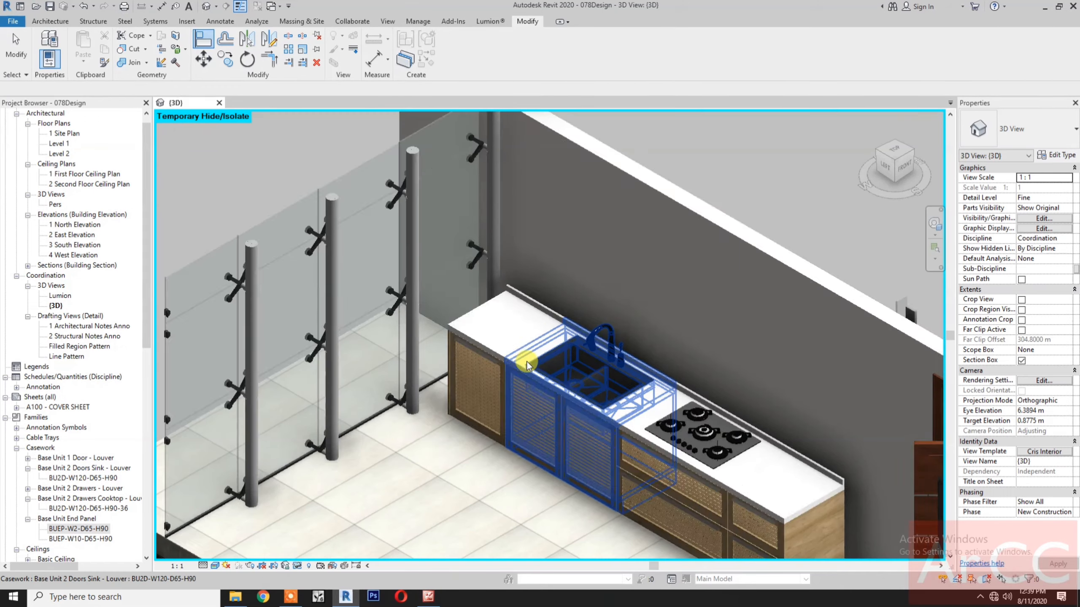
middle_drag(527, 361, 482, 277)
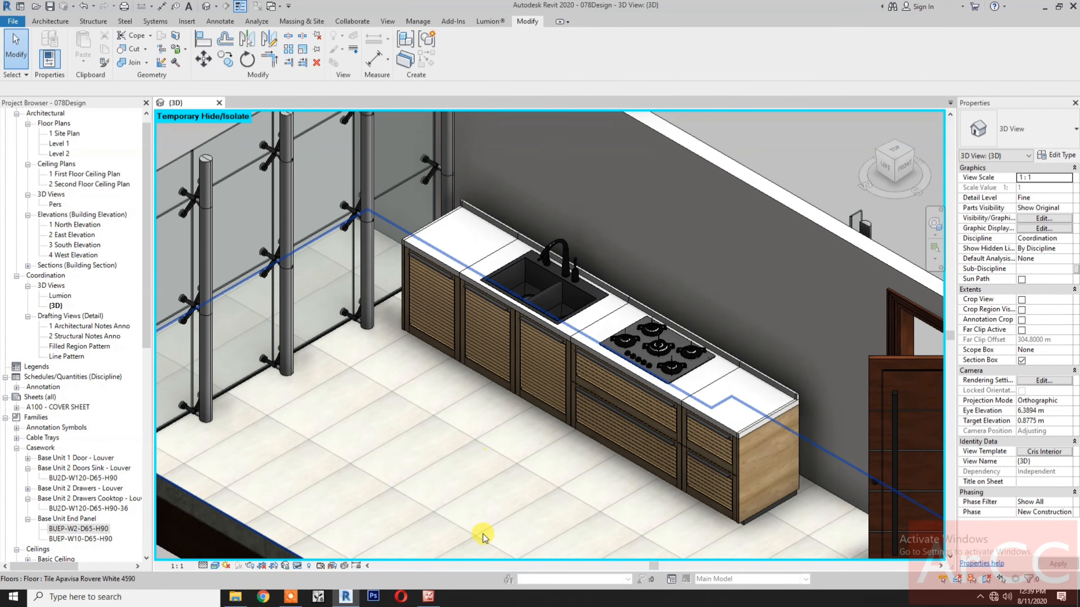